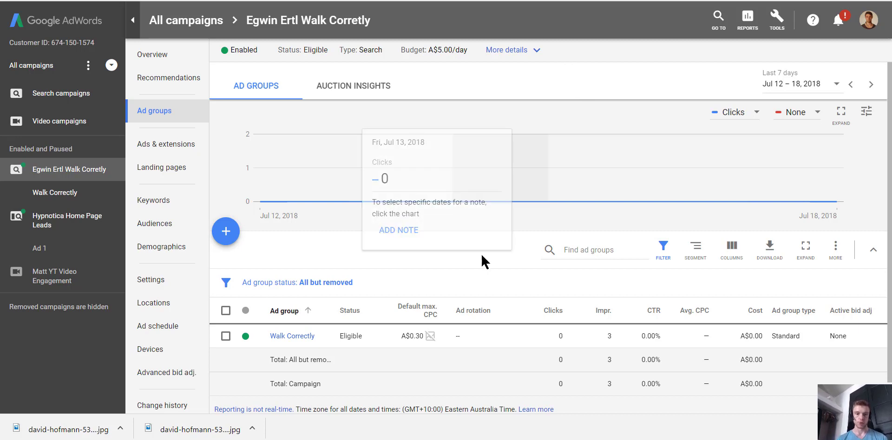
Open YouTube in a new browser tab and search for "scopeoflife"
mouse_move(582, 163)
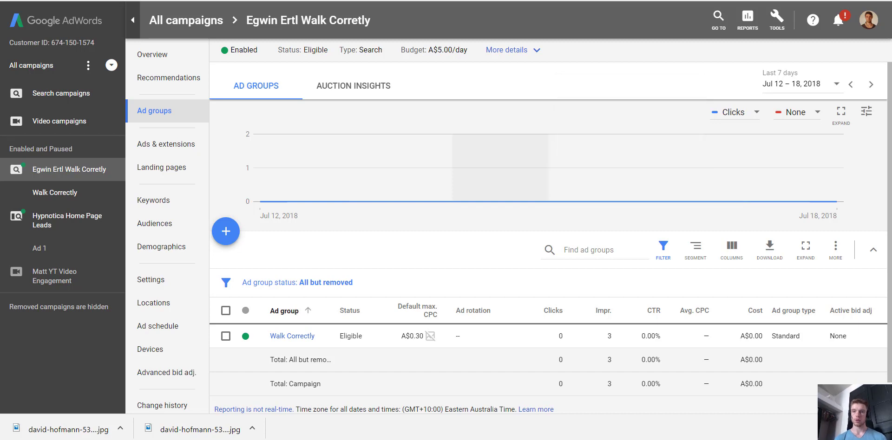
key("ctrl+t")
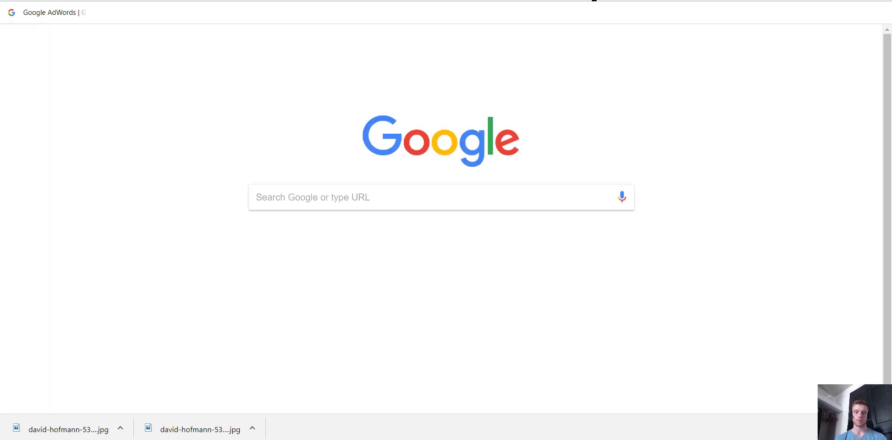
type("you")
key("Return")
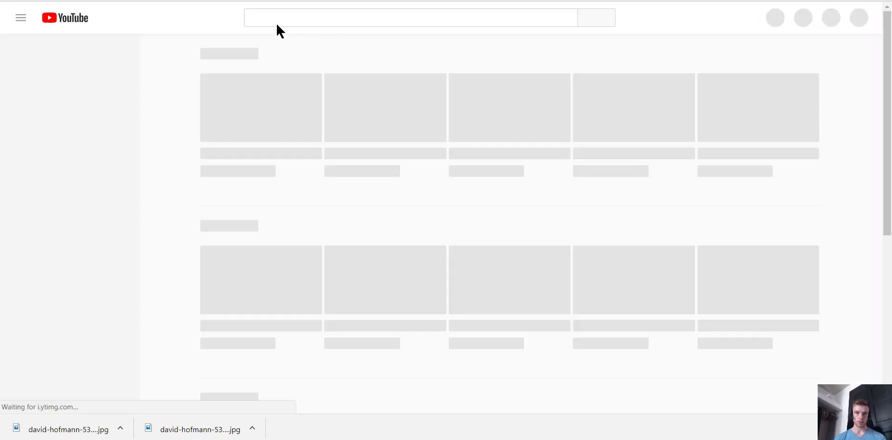
type("scope")
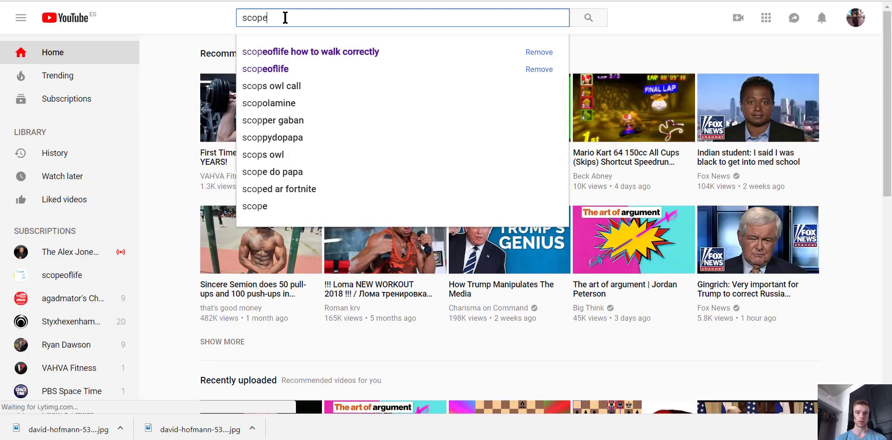
type("oflife")
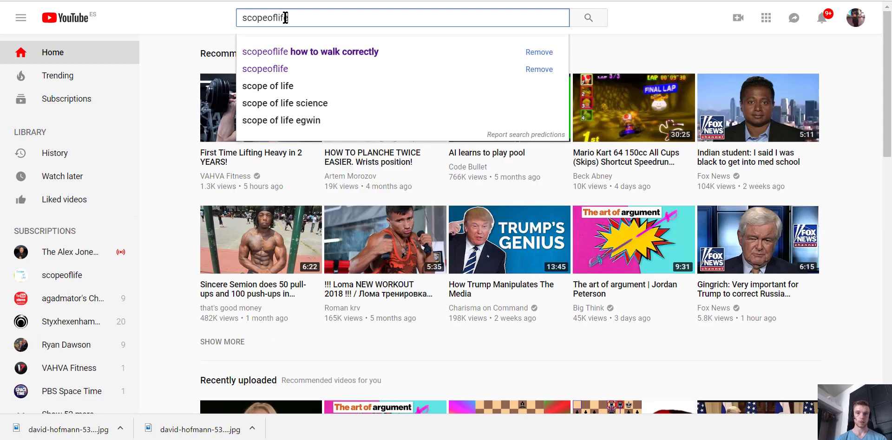
key("Return")
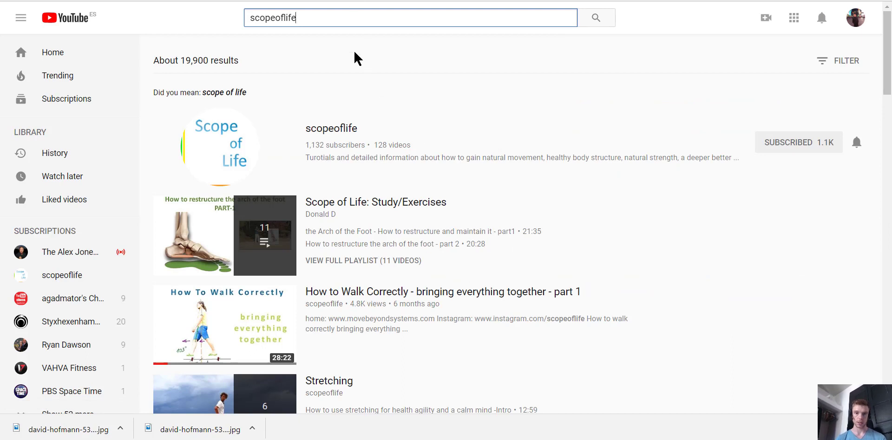
Refine the YouTube search to "scopeoflife how to walk correctly"
type("how to ")
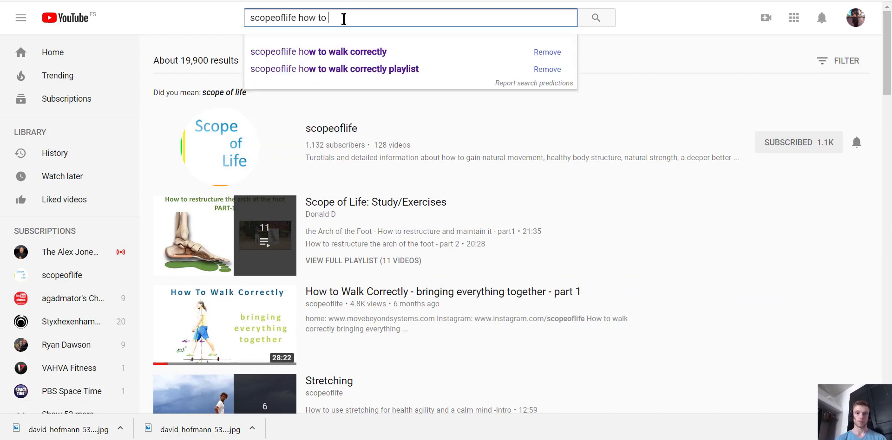
type("walk correctly")
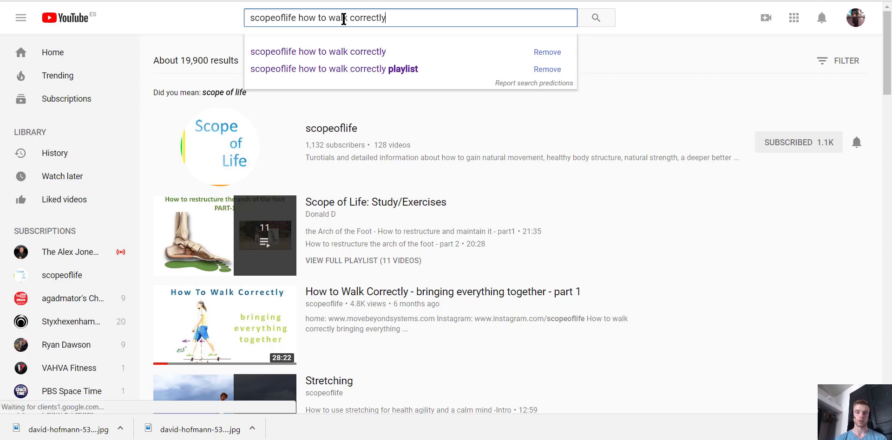
key("Return")
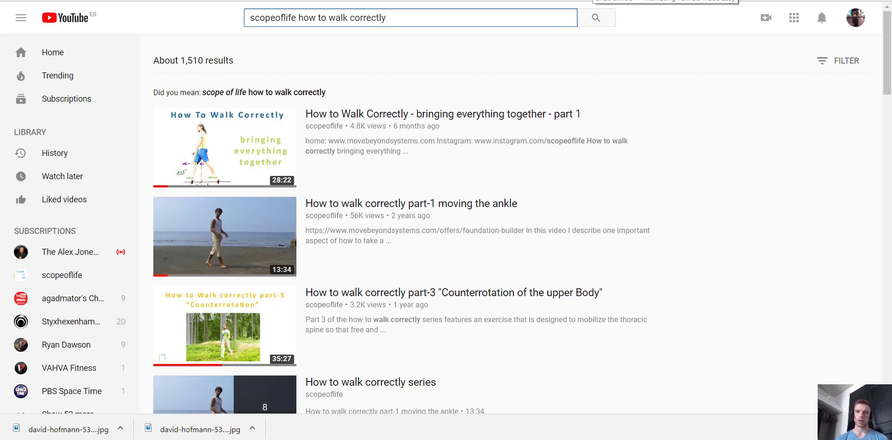
Switch to the ClickFunnels squeeze page overview, copy the page's URL and load it in a new browser tab
left_click(592, 0)
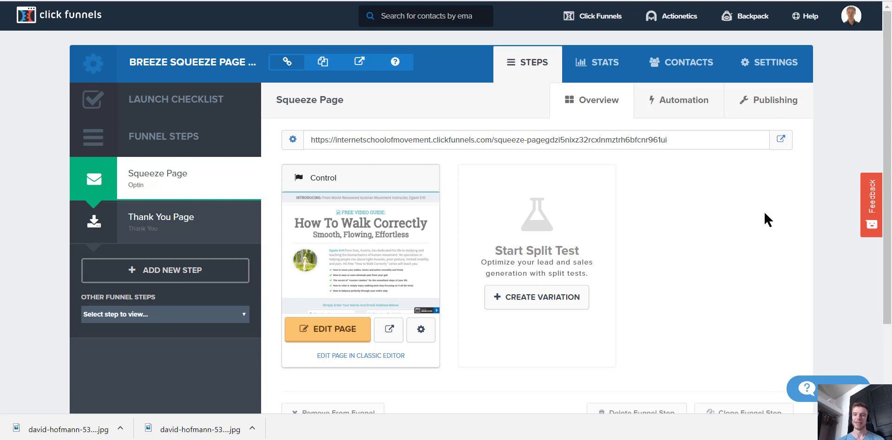
left_click_drag(889, 154, 889, 158)
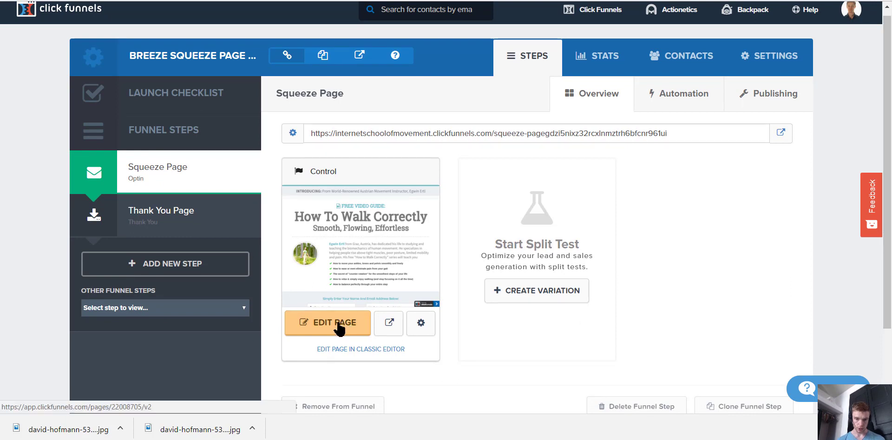
left_click(381, 137)
key("ctrl+c")
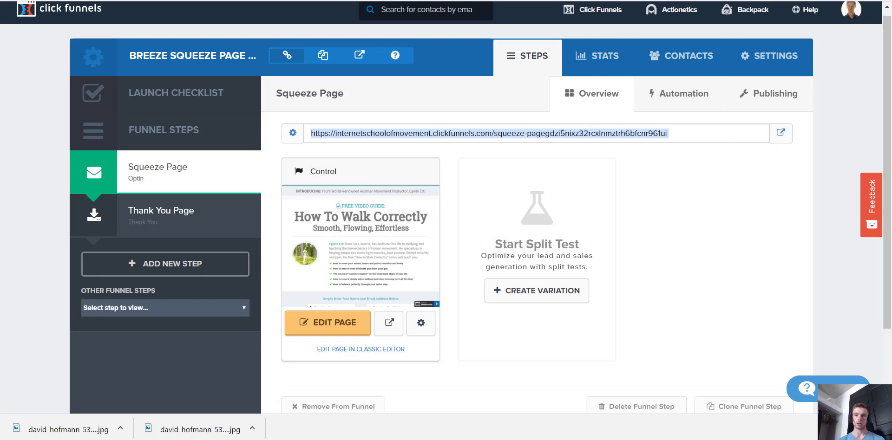
key("ctrl+t")
key("ctrl+v")
key("Return")
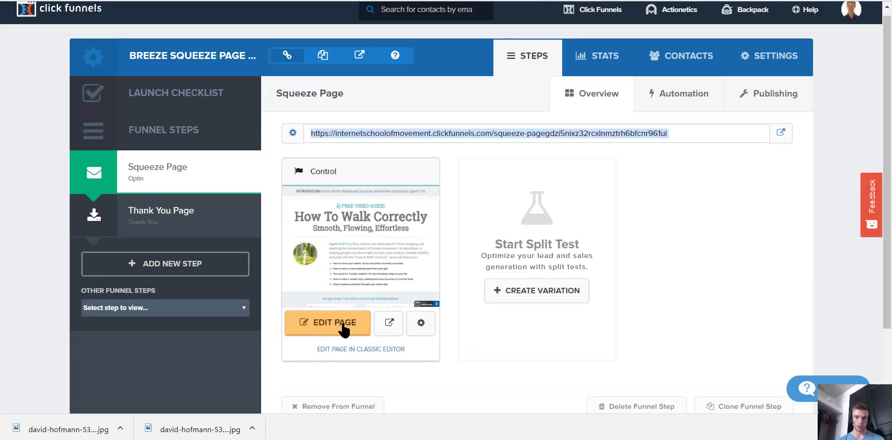
Open the squeeze page in the page editor and examine its headline, bullet points and opt-in form
left_click(341, 327)
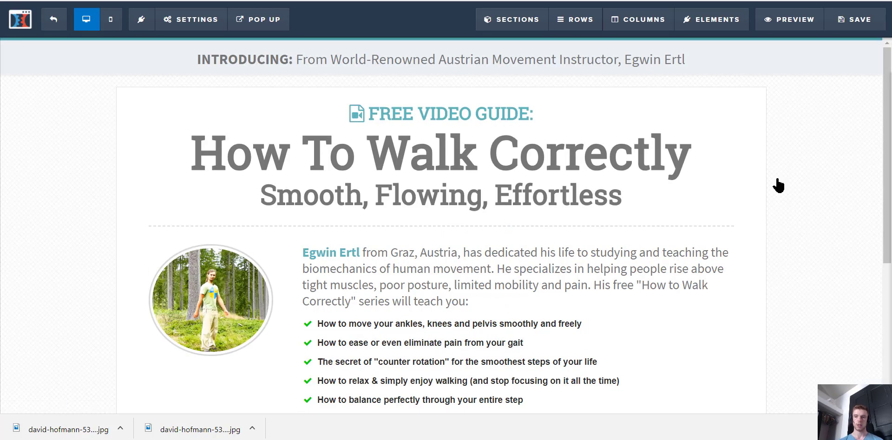
scroll(677, 151, "down", 1)
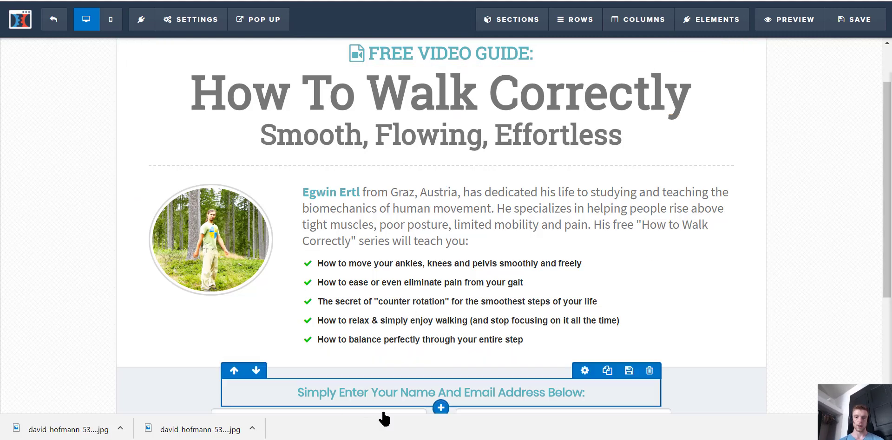
scroll(456, 311, "down", 3)
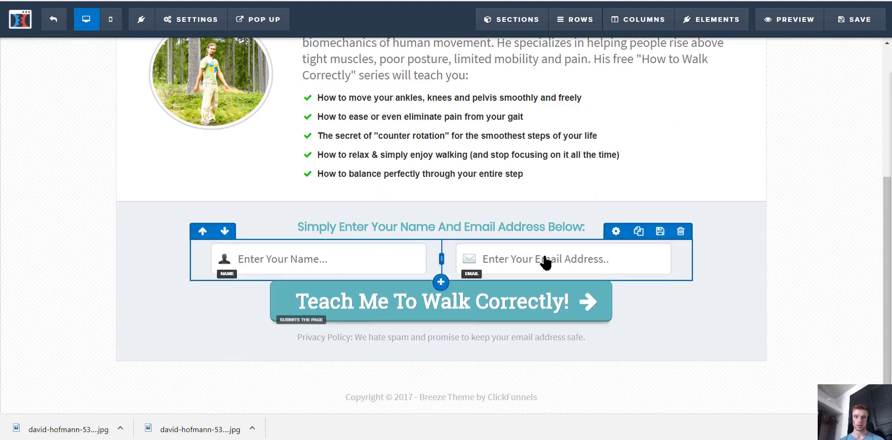
left_click(177, 17)
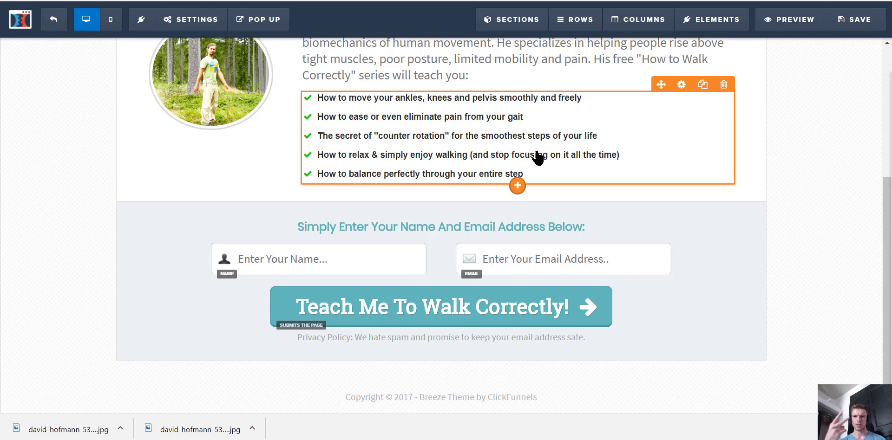
mouse_move(188, 19)
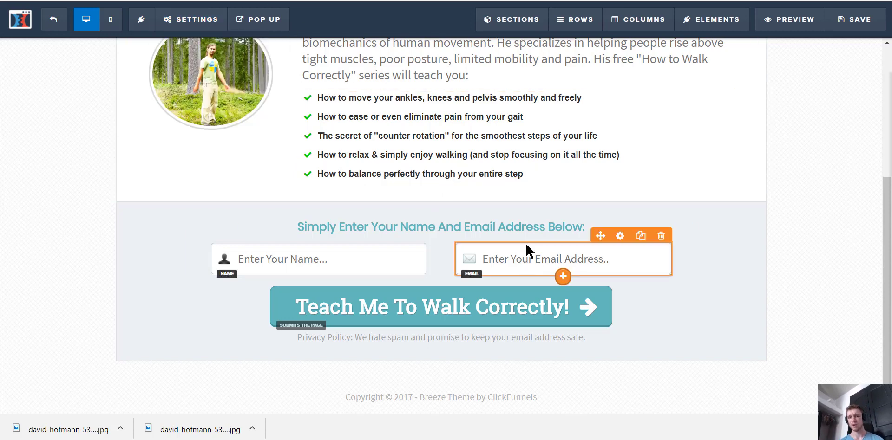
scroll(887, 235, "up", 1)
scroll(887, 235, "up", 3)
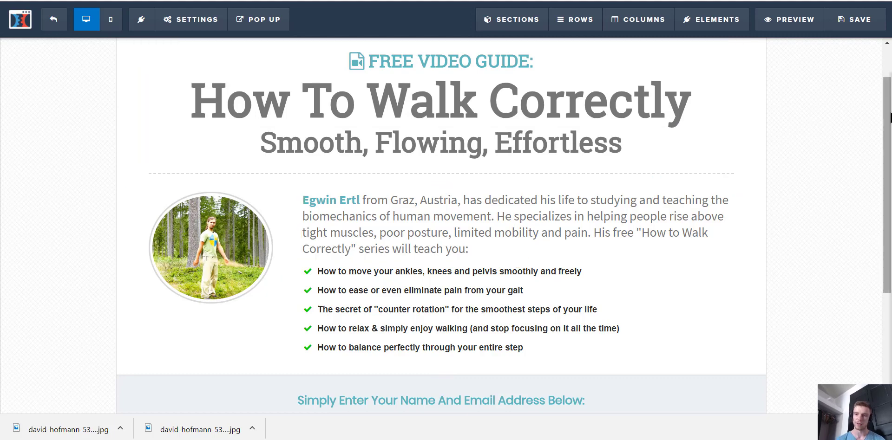
scroll(888, 260, "down", 4)
left_click_drag(888, 260, 887, 65)
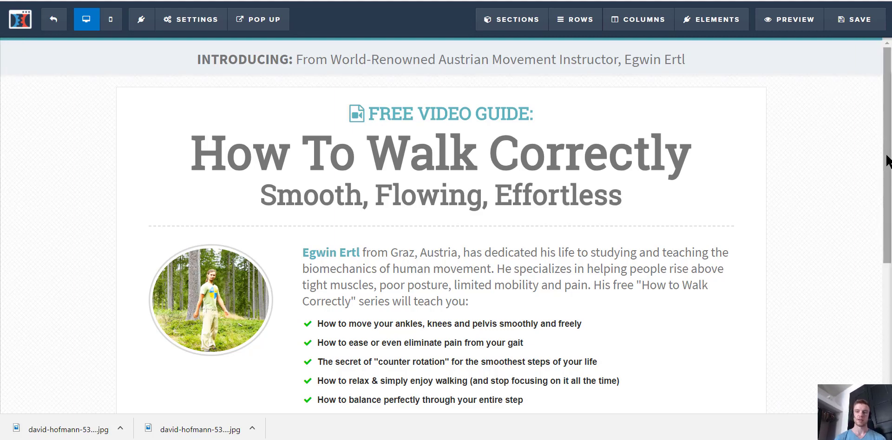
left_click_drag(888, 158, 874, 120)
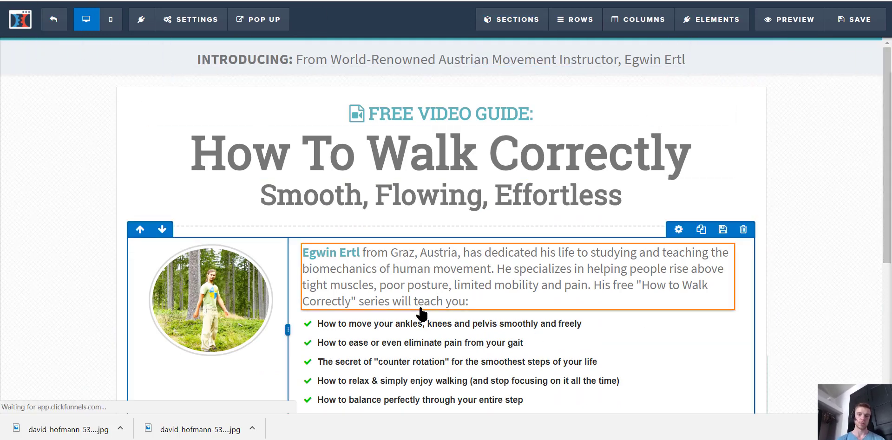
Return to the funnel steps and open the Thank You Page in the page editor at its body text
left_click(52, 20)
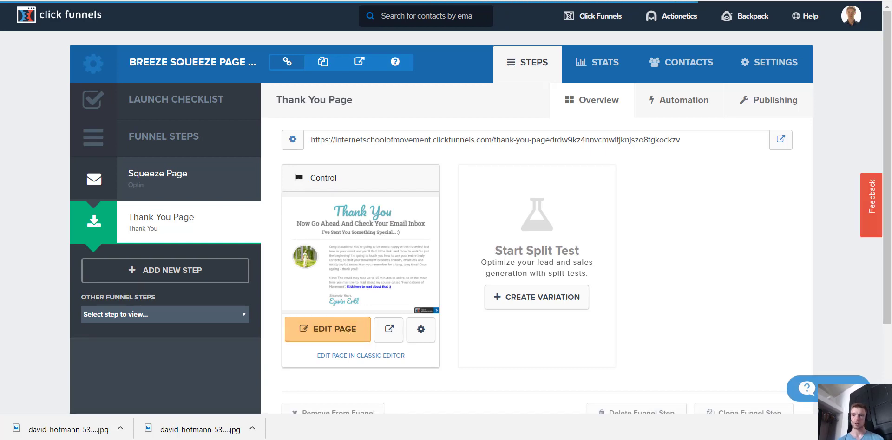
key("ctrl+Tab")
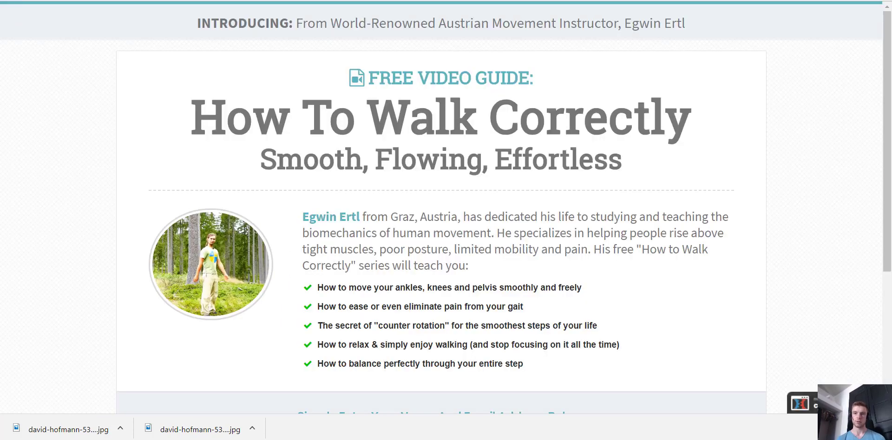
key("ctrl+Tab")
key("ctrl+Tab")
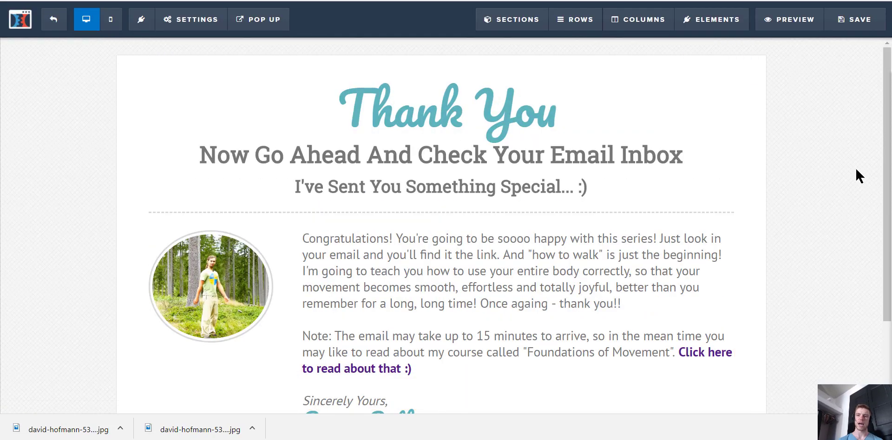
left_click_drag(886, 146, 886, 207)
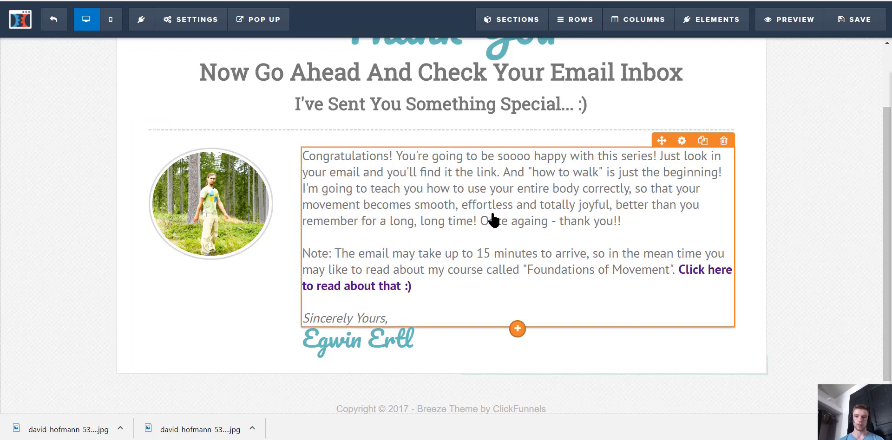
In the thank-you paragraph, replace "I'm going" before "to teach you how" with "You're going to discover how"
left_click(632, 182)
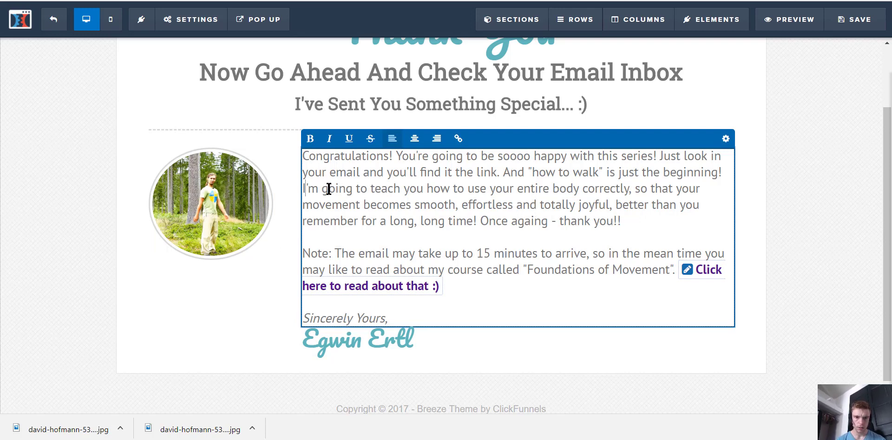
key("shift+Right")
key("shift+Right")
key("shift+Right")
key("shift+Right")
key("shift+Right")
key("shift+Right")
key("shift+Right")
key("shift+Right")
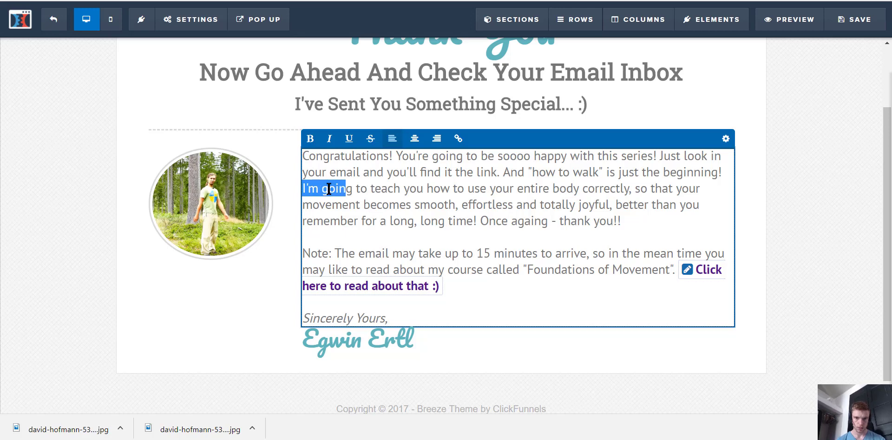
type("You're going to d")
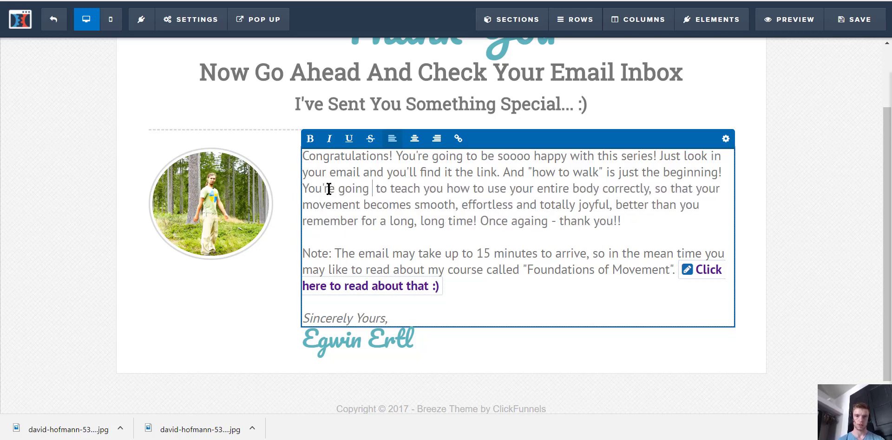
type("iscover how")
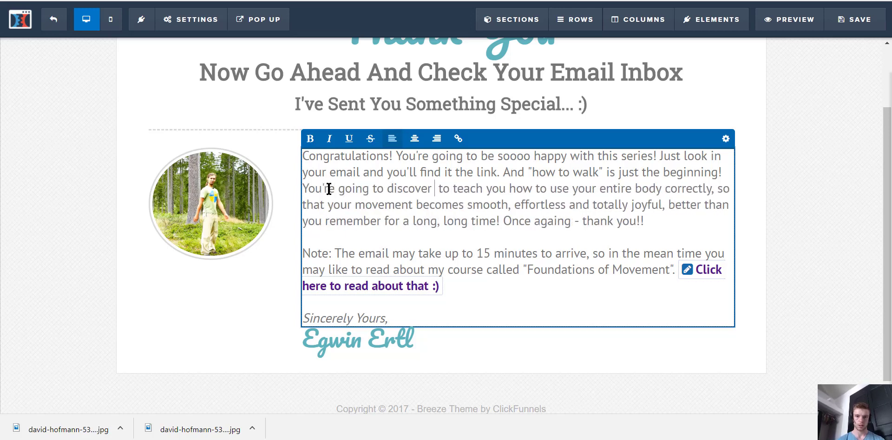
Delete the leftover words "to teach you how" after "discover how" and correct "againg" to "again" in the same paragraph
key("shift+Right")
key("shift+Right")
key("shift+Right")
key("shift+Right")
key("shift+Right")
key("shift+Right")
key("shift+Right")
key("shift+Right")
key("shift+Right")
key("shift+Right")
key("BackSpace")
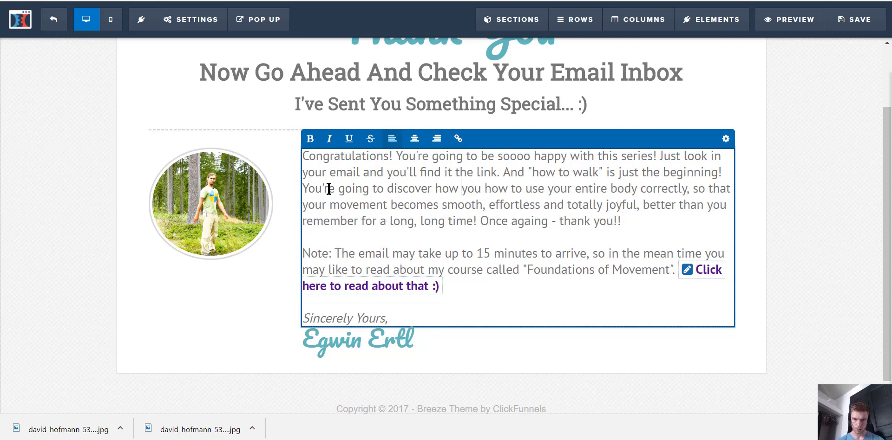
key("shift+Right")
key("shift+Right")
key("shift+Right")
key("shift+Right")
key("shift+Right")
key("shift+Right")
key("shift+Right")
key("shift+Right")
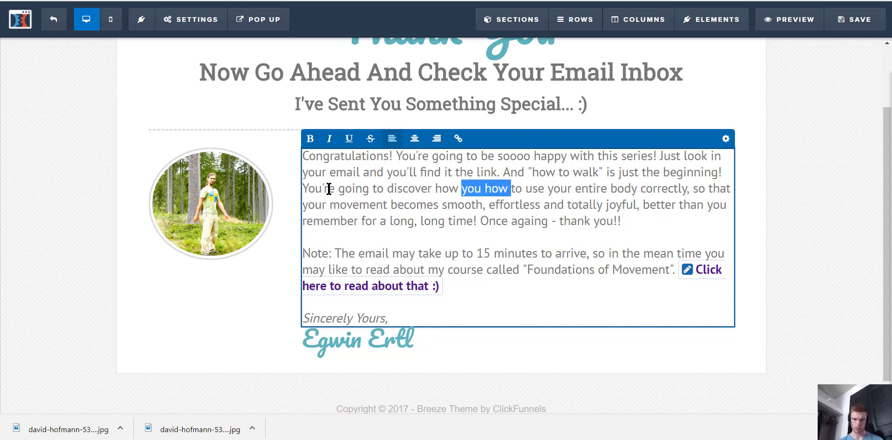
key("BackSpace")
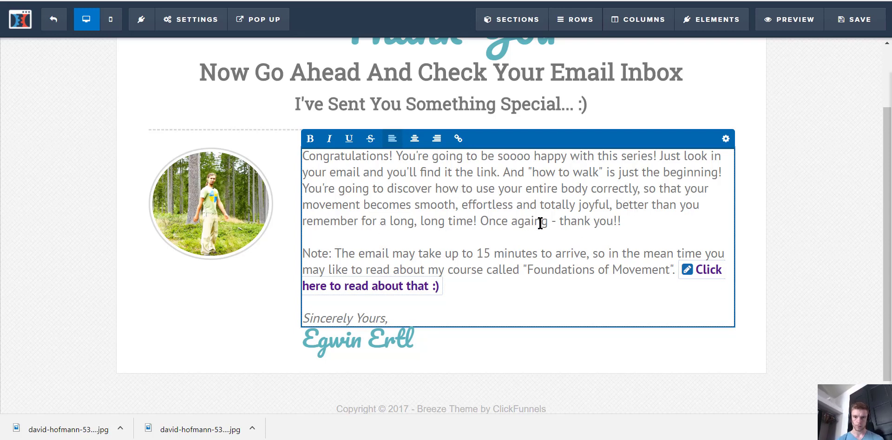
key("BackSpace")
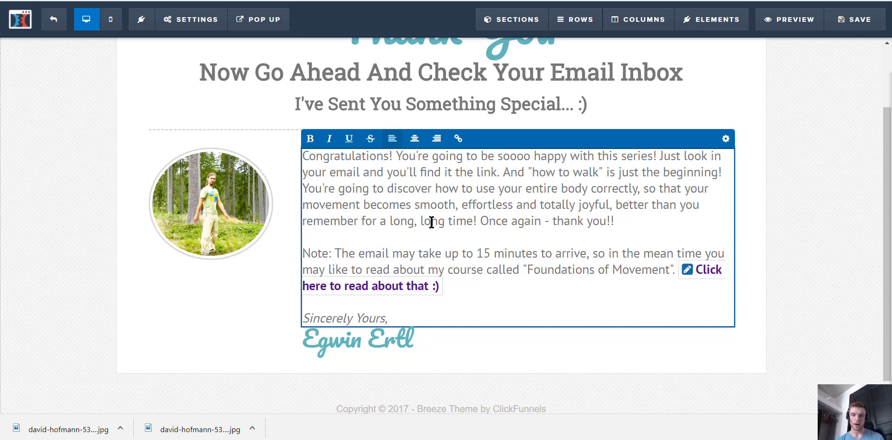
left_click_drag(341, 254, 484, 255)
left_click(522, 255)
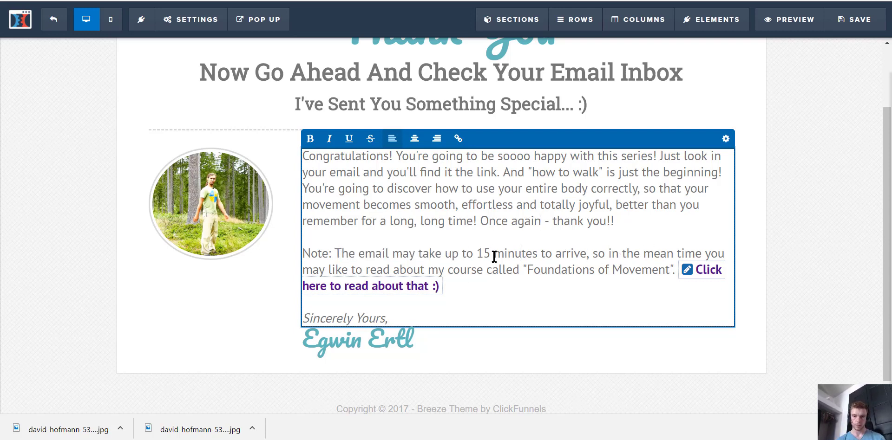
left_click(438, 271)
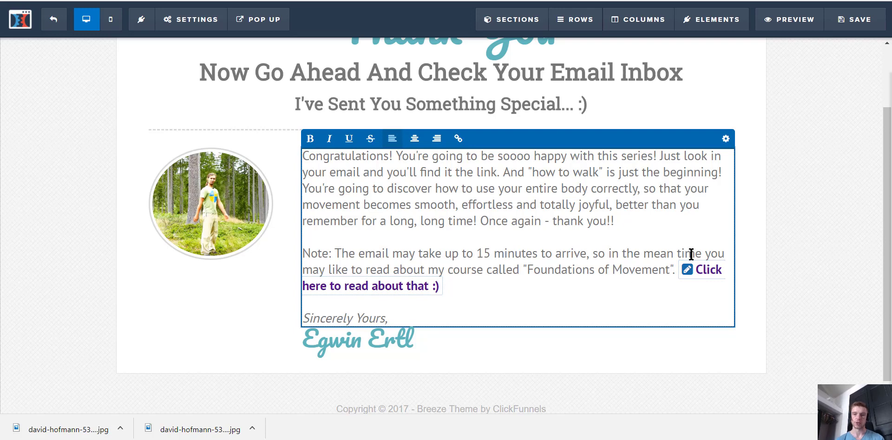
Open the Move Beyond Systems course sales page on cookuniversity.online in a new browser tab and look through it to the order button
left_click(814, 217)
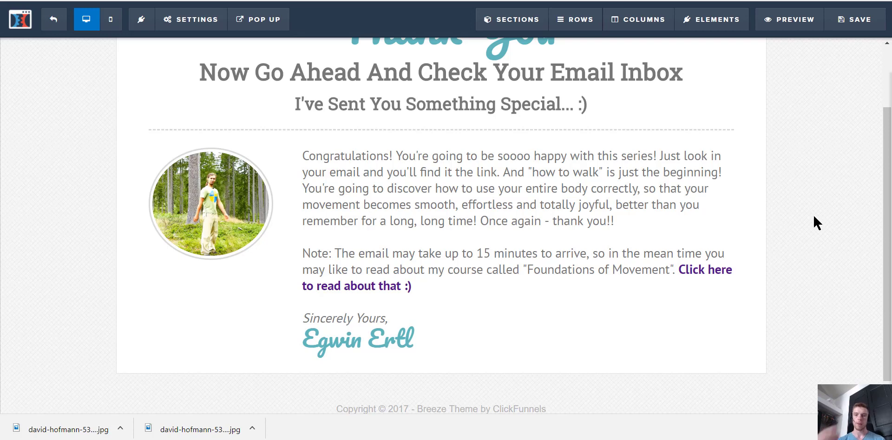
left_click(706, 272)
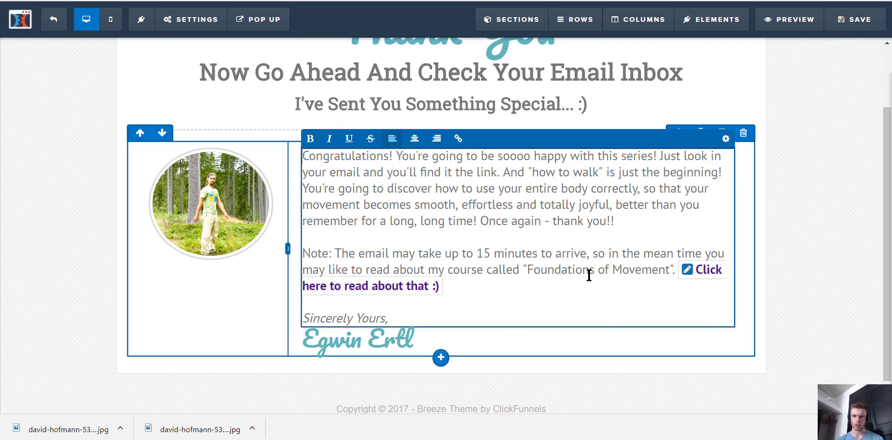
key("ctrl+t")
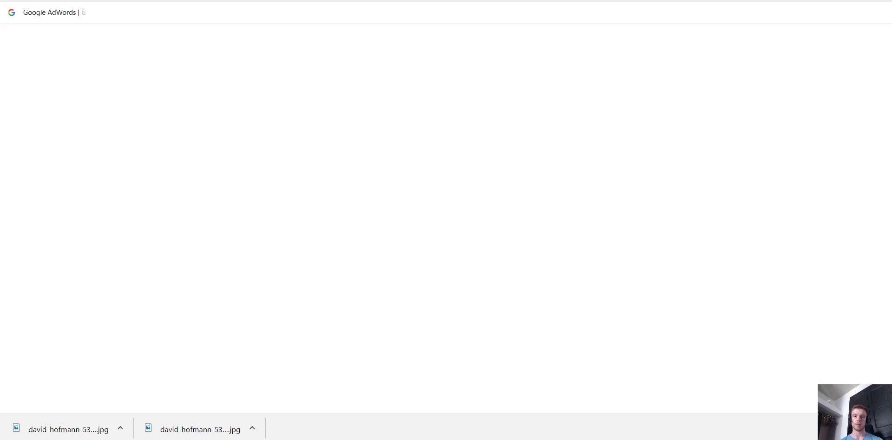
type("cookuni")
key("Right")
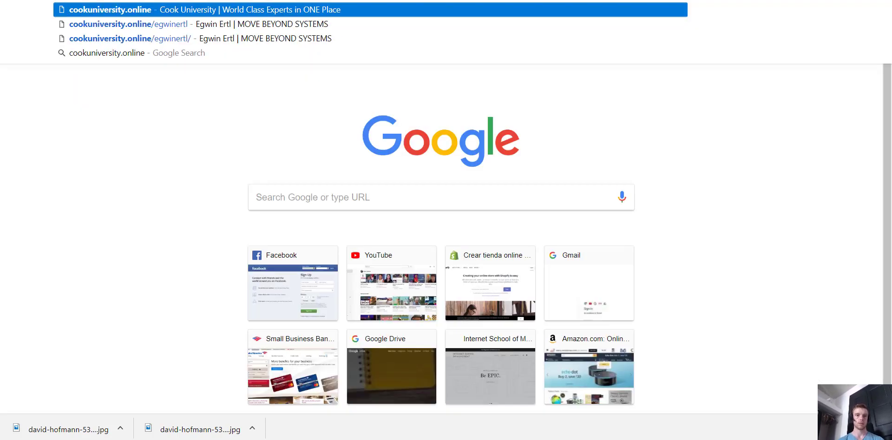
key("Down")
key("Return")
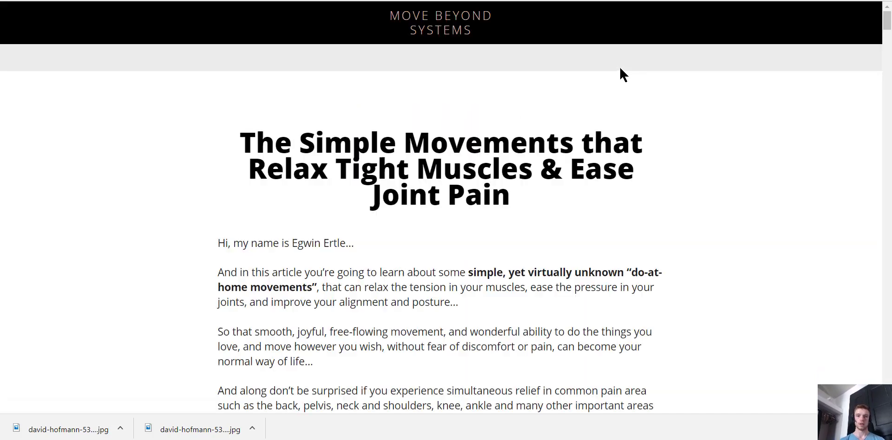
scroll(619, 69, "down", 5)
scroll(620, 69, "down", 20)
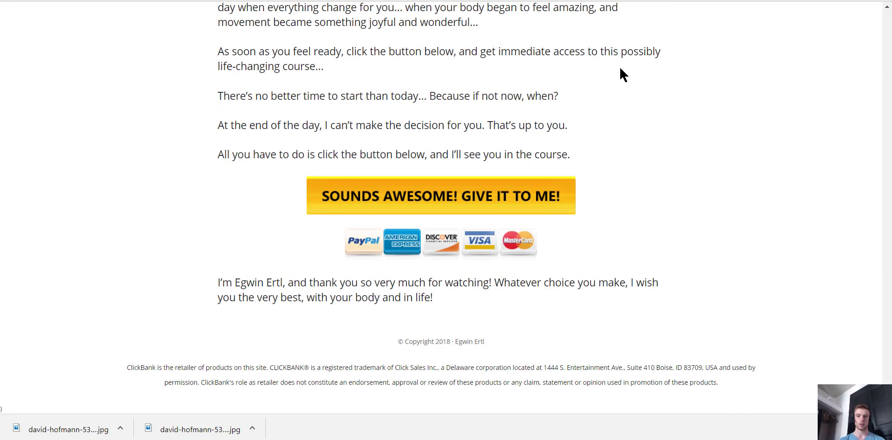
scroll(620, 68, "down", 2)
scroll(620, 68, "up", 20)
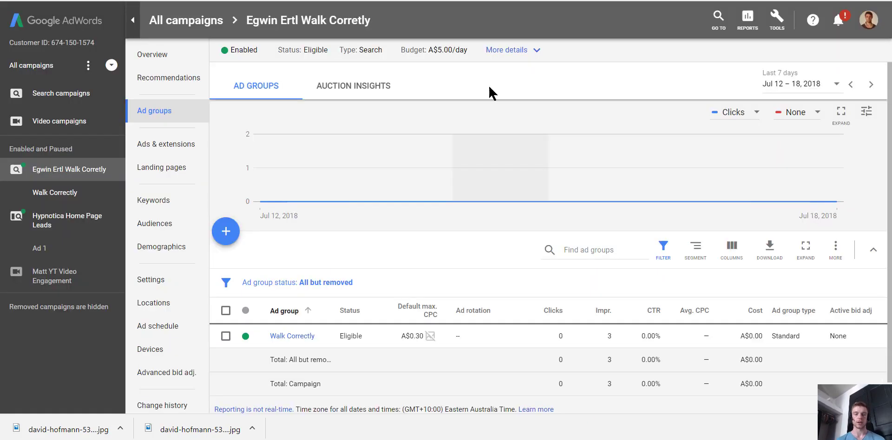
Switch to the walking campaign in Google AdWords and examine its search keywords with their bid status
mouse_move(484, 185)
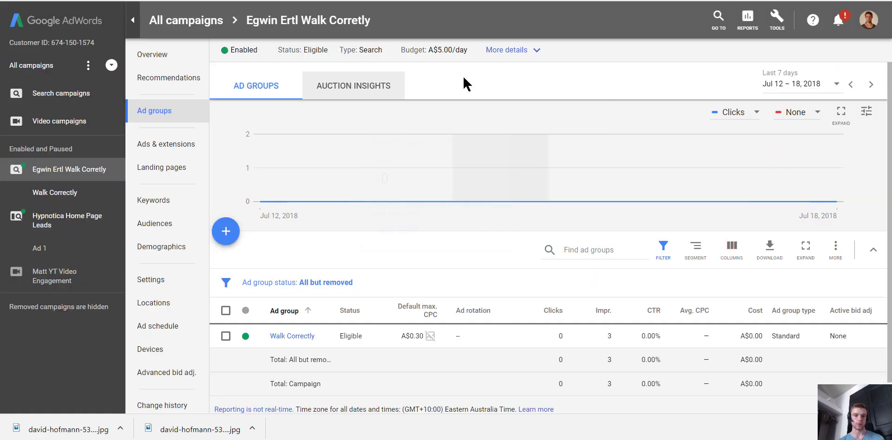
scroll(831, 225, "down", 1)
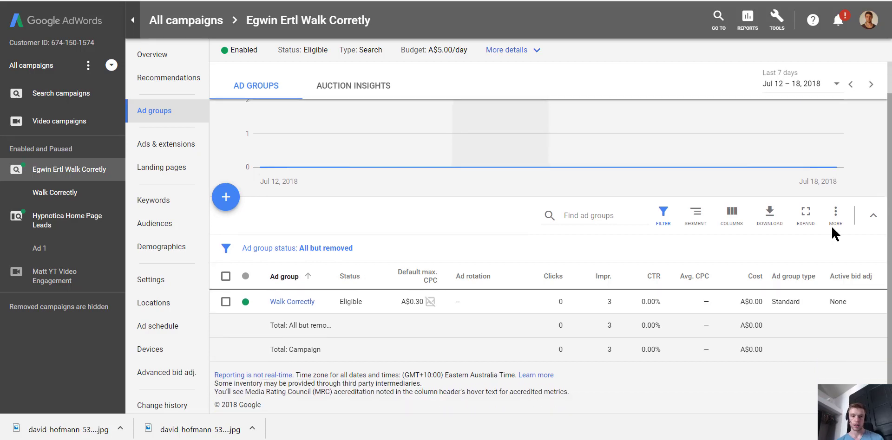
left_click(158, 200)
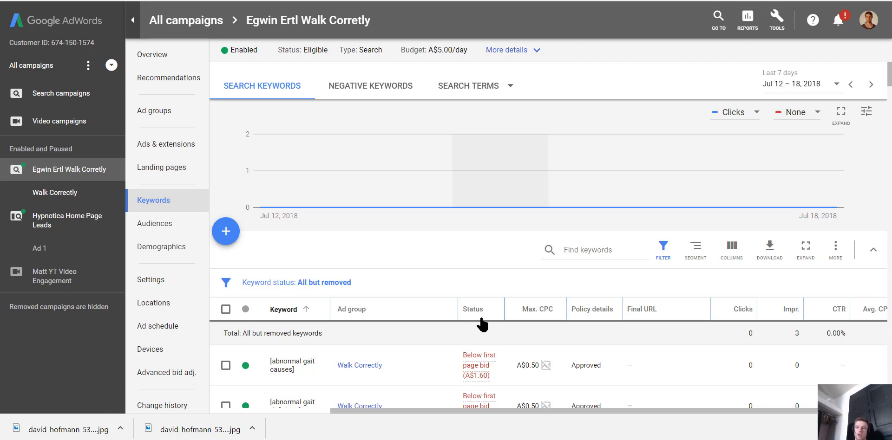
left_click_drag(889, 76, 890, 186)
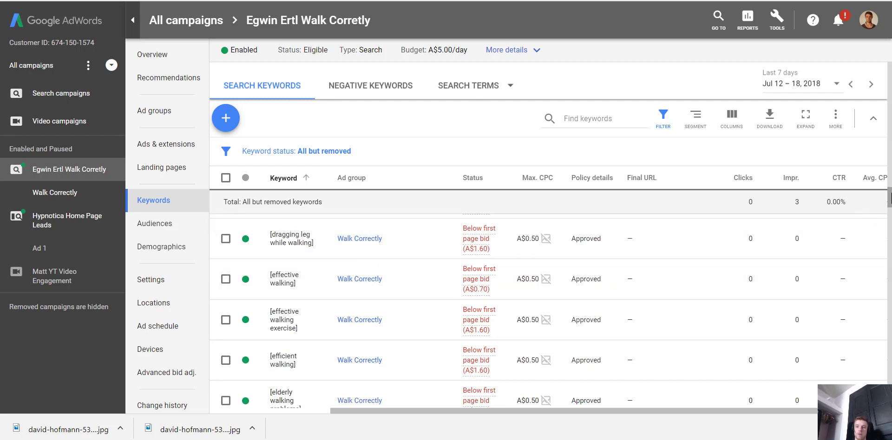
left_click_drag(890, 199, 890, 281)
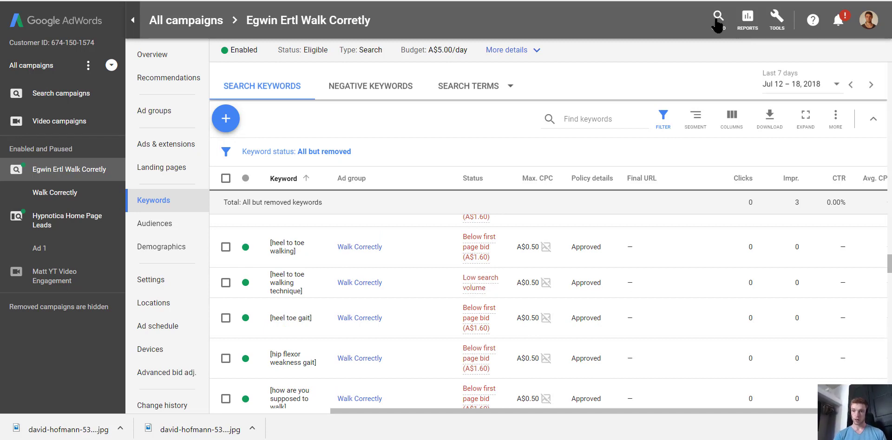
Get Keyword Planner ideas for "walk correctly" and sort them by average monthly searches
left_click(776, 20)
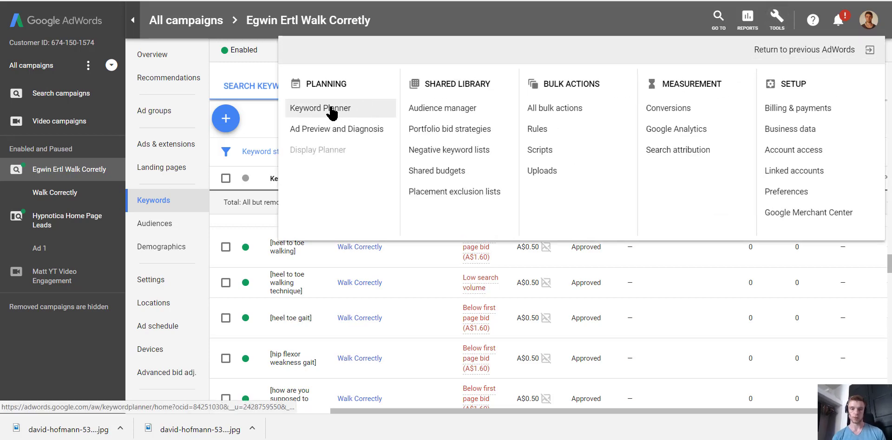
left_click(332, 113)
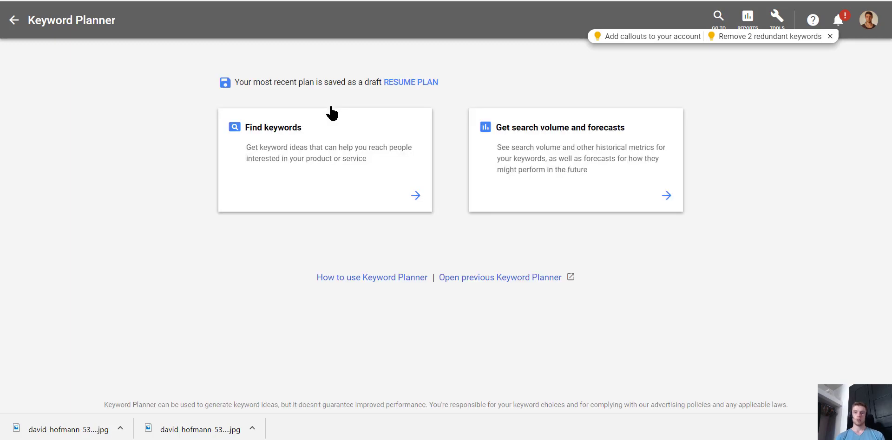
left_click(309, 148)
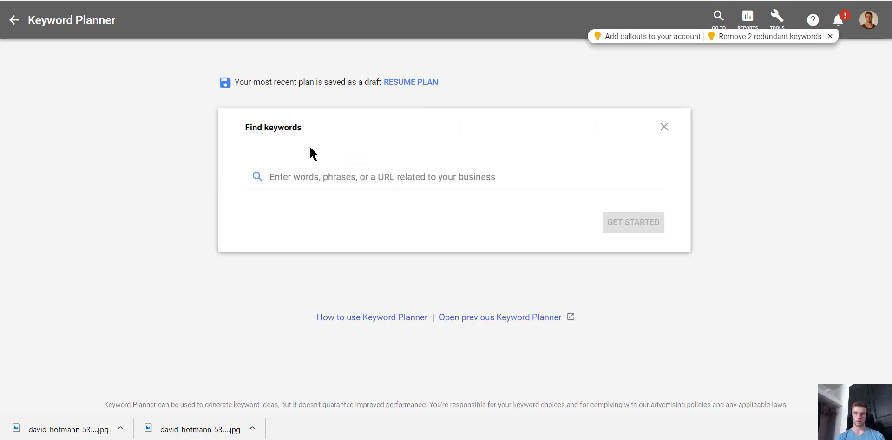
left_click(367, 176)
type("walk correctly")
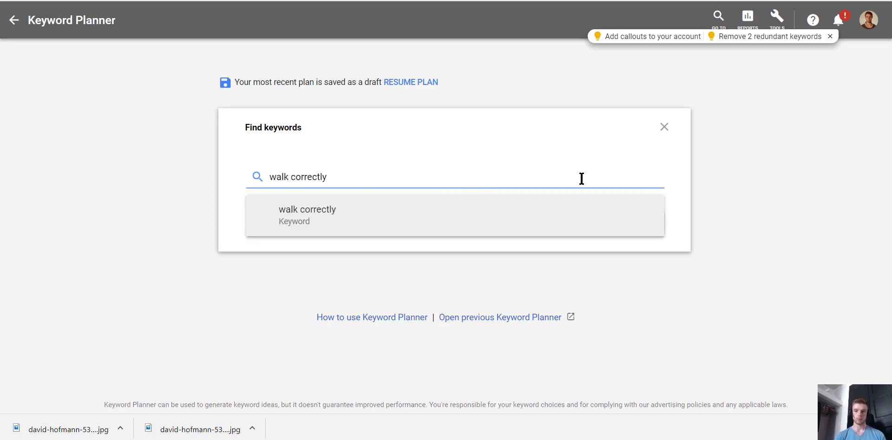
key("Return")
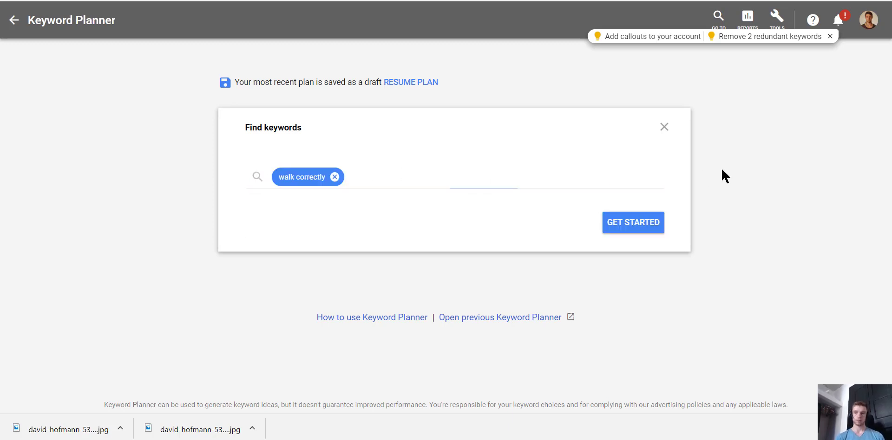
left_click(640, 225)
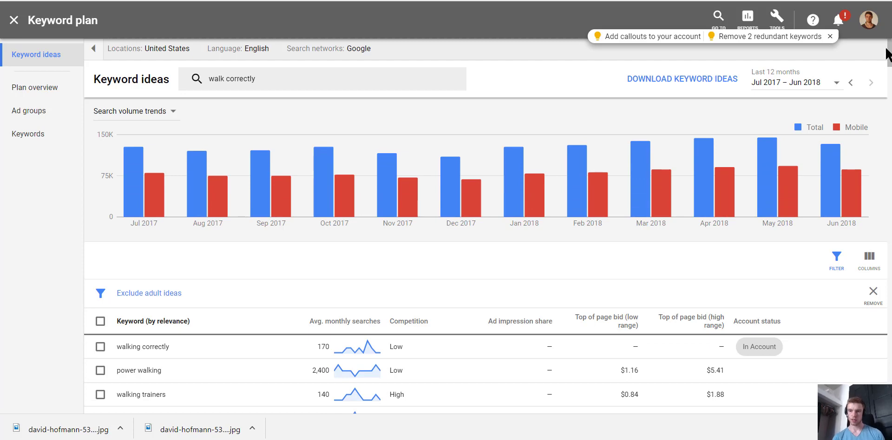
mouse_move(889, 53)
left_mouse_down()
mouse_move(890, 92)
mouse_move(890, 60)
left_mouse_up()
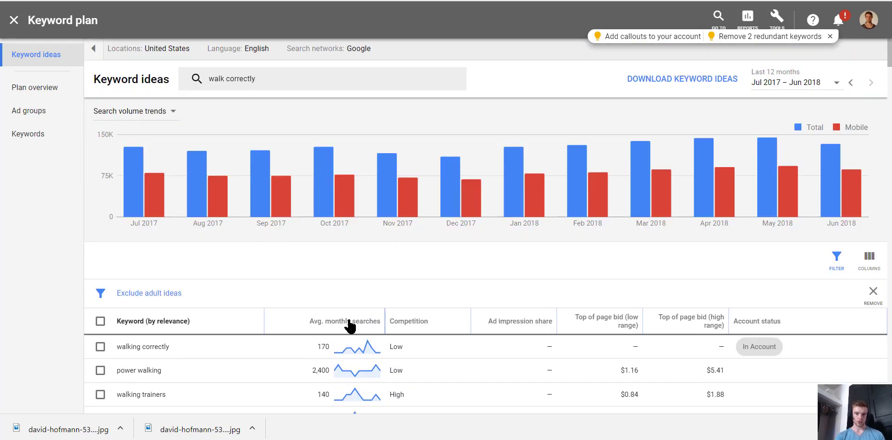
left_click(398, 312)
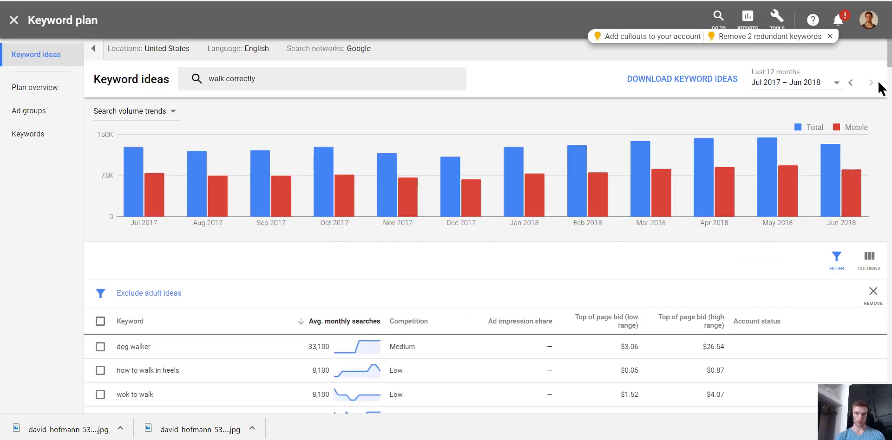
Examine the sorted keyword ideas for search volume, competition, irrelevant dog and heels terms, and keywords already in the account
scroll(381, 271, "down", 4)
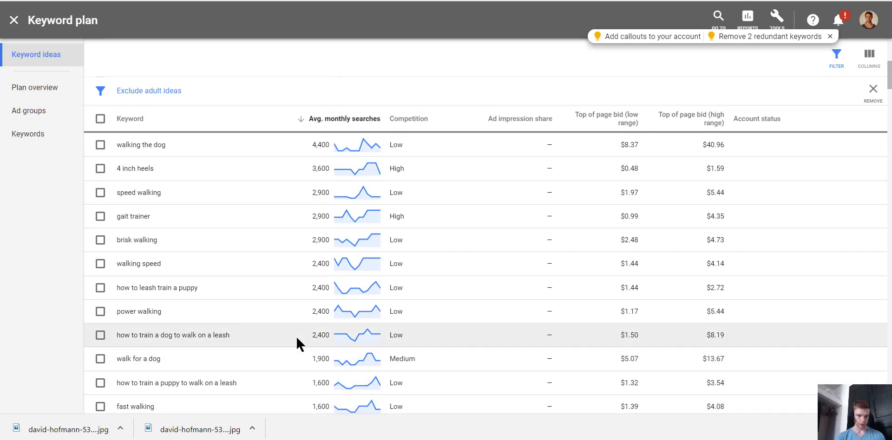
scroll(337, 345, "down", 4)
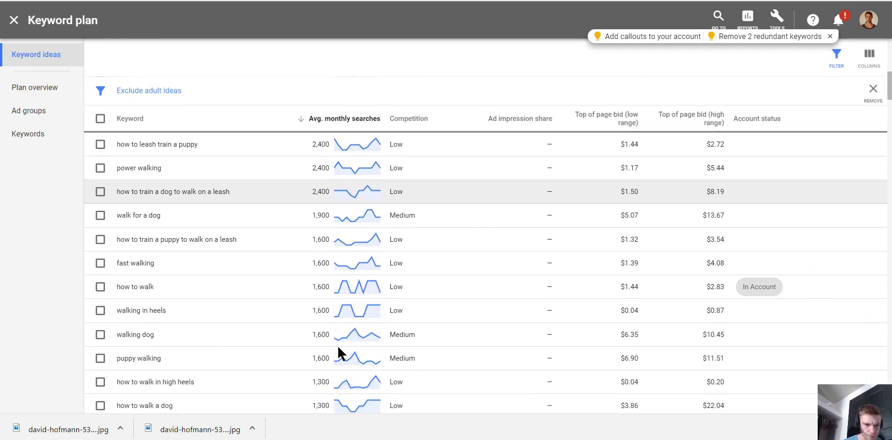
scroll(337, 345, "down", 3)
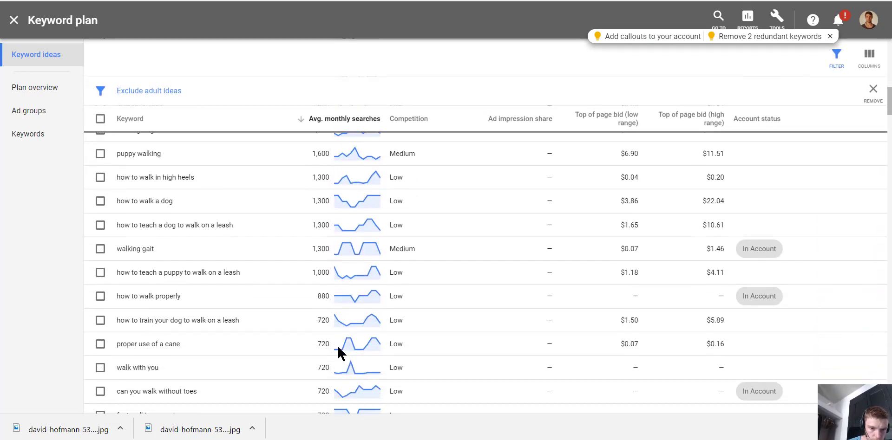
scroll(338, 348, "down", 2)
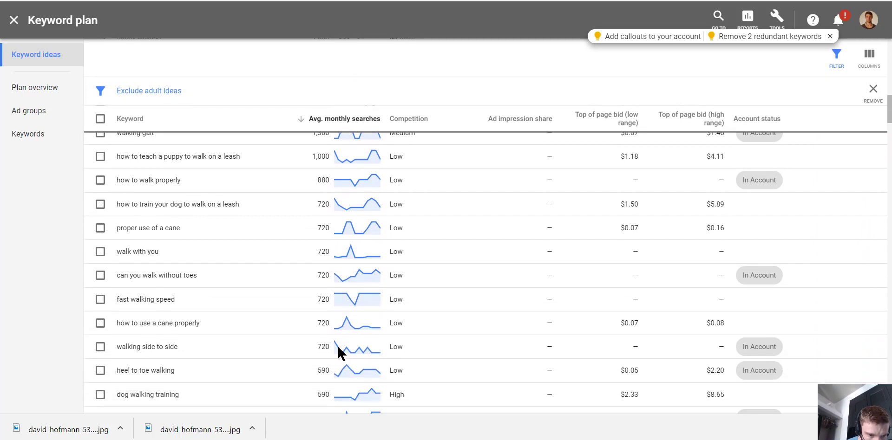
scroll(338, 347, "down", 2)
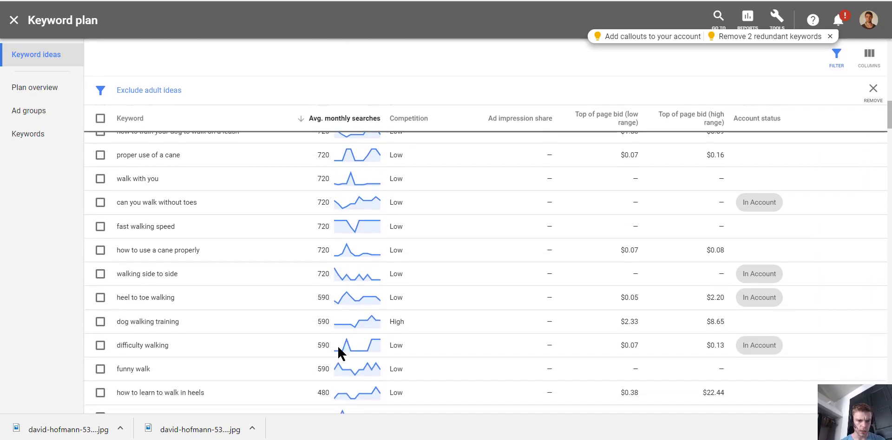
scroll(338, 349, "down", 2)
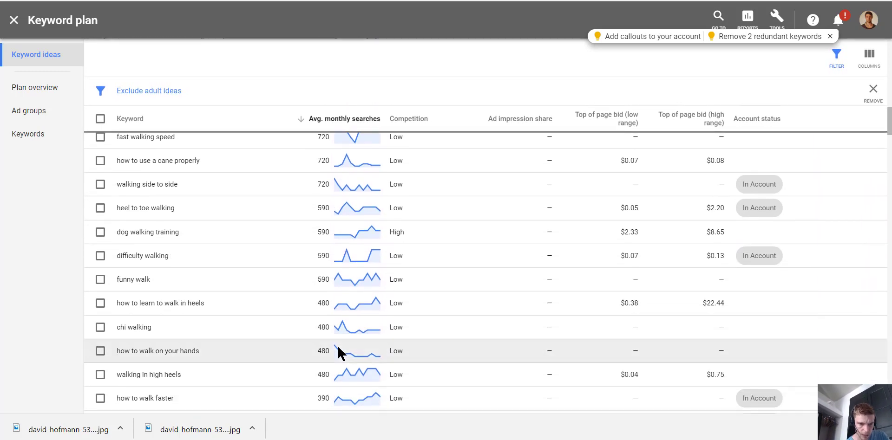
scroll(339, 348, "down", 4)
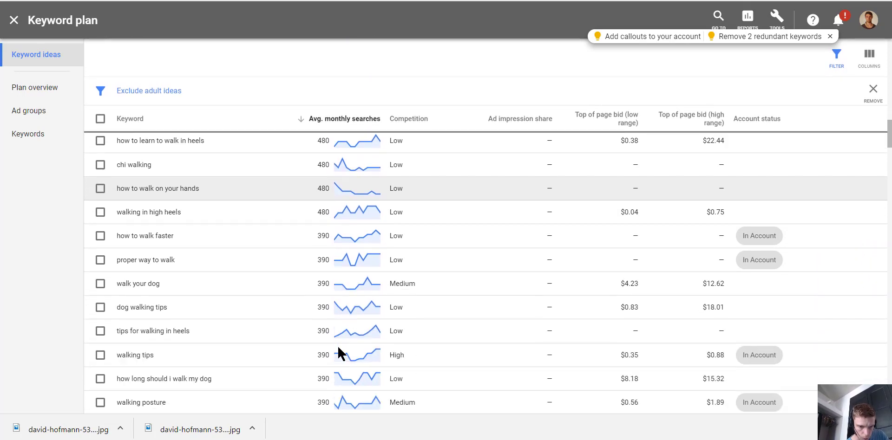
scroll(338, 349, "down", 2)
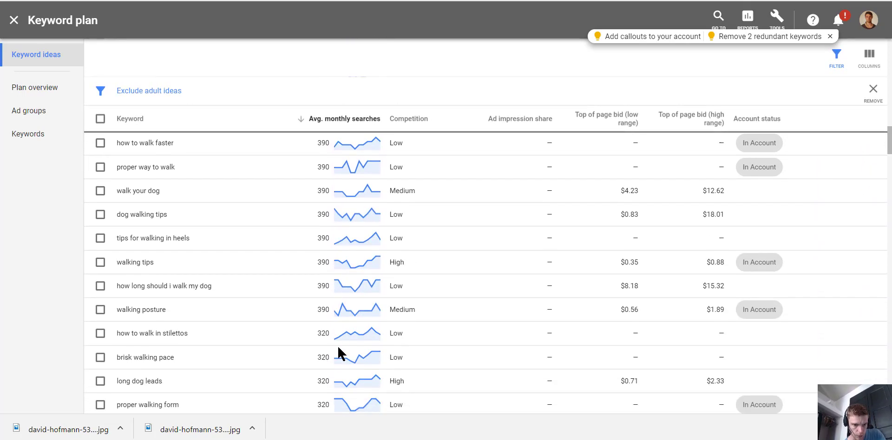
scroll(339, 347, "up", 1)
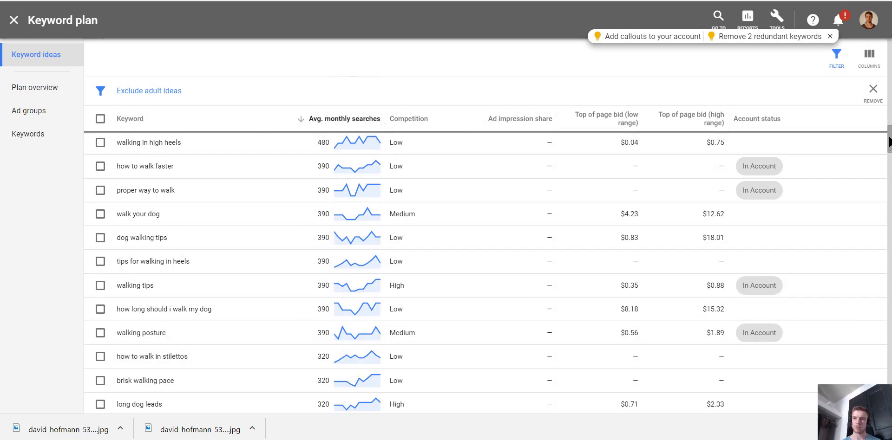
scroll(889, 141, "up", 3)
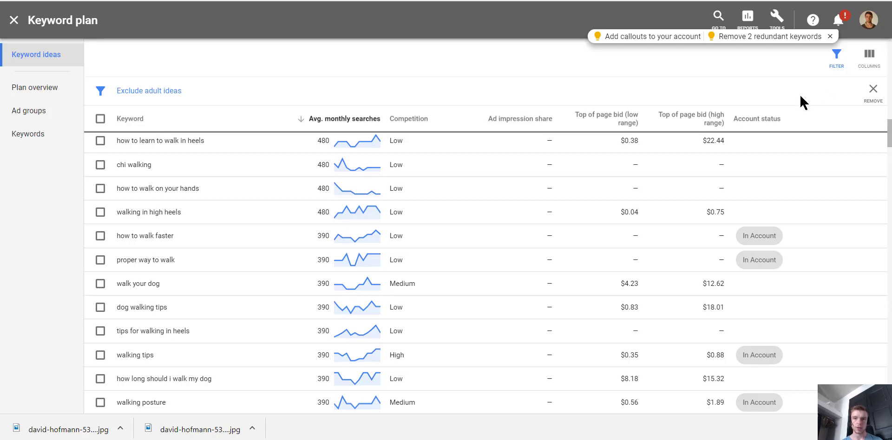
Apply the saved filter "Walk Correctly 2" to the keyword ideas
left_click(263, 91)
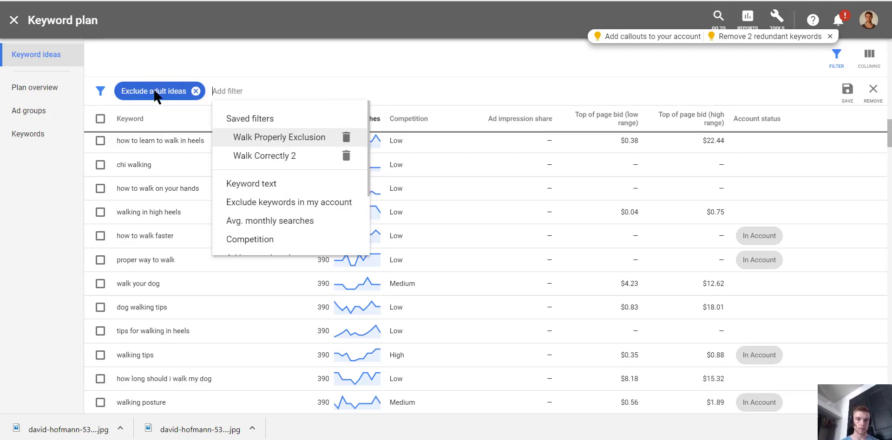
left_click(281, 157)
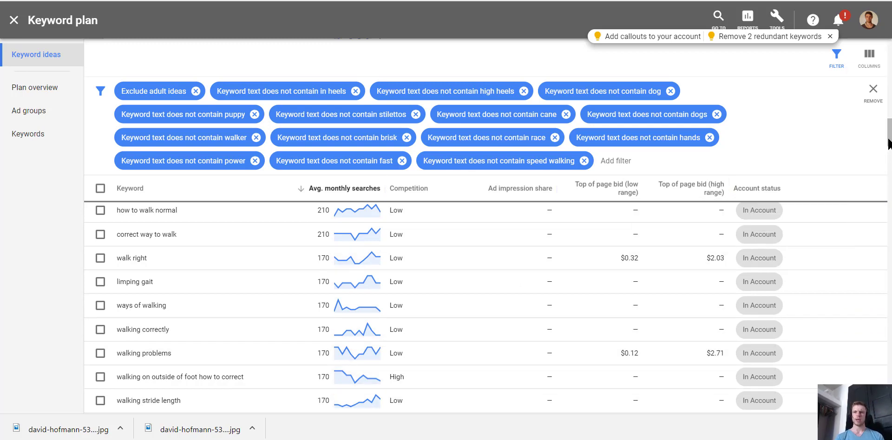
left_click_drag(890, 142, 868, 124)
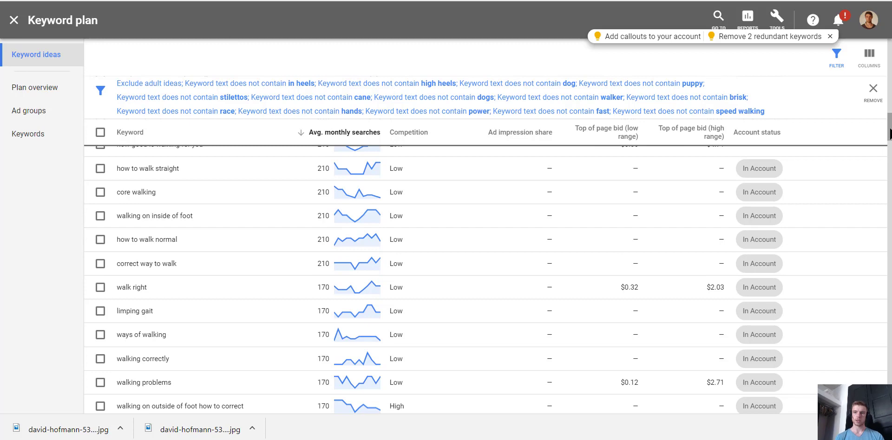
Replace the Keyword Planner search term "walk correctly" with "improve gait" and get the new keyword ideas
left_click_drag(889, 127, 889, 58)
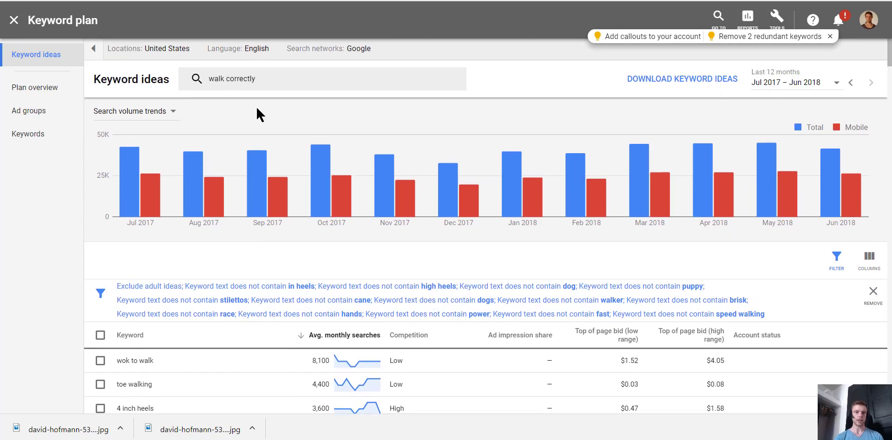
left_click(267, 84)
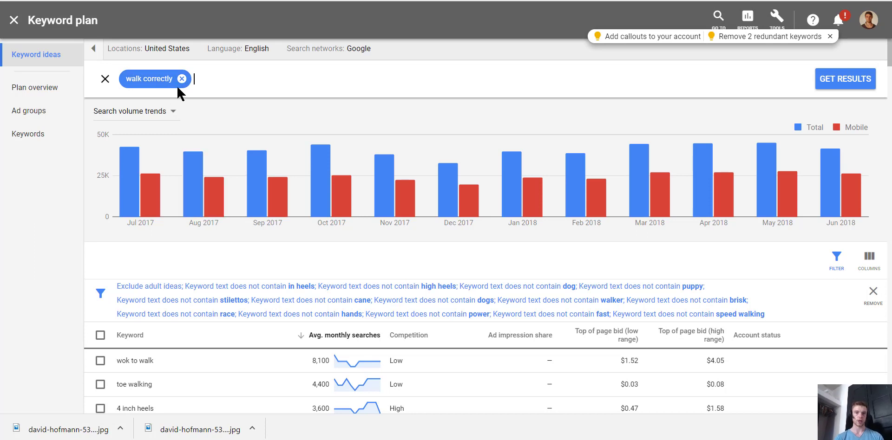
left_click(181, 78)
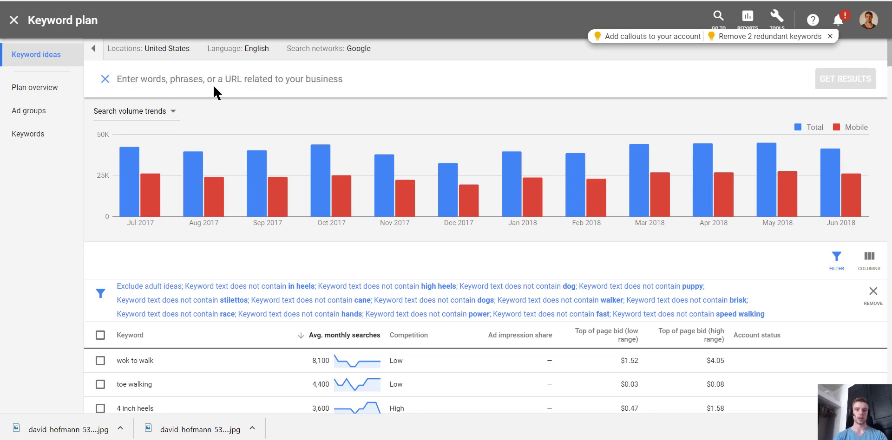
left_click(213, 79)
type("im")
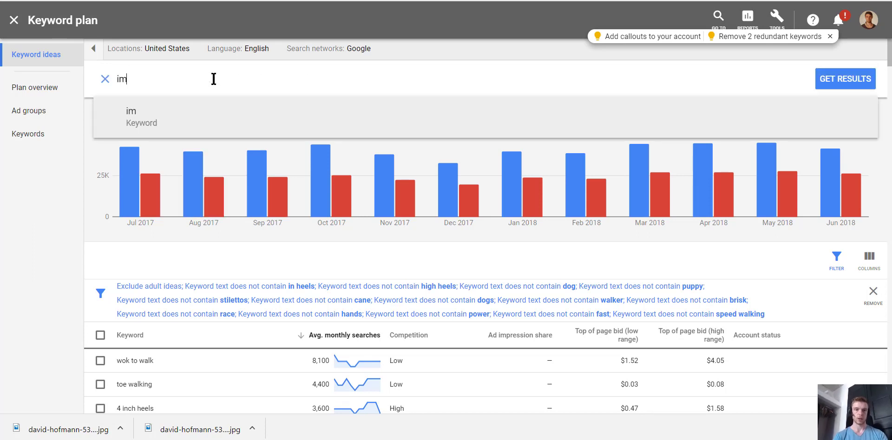
type("prove gait")
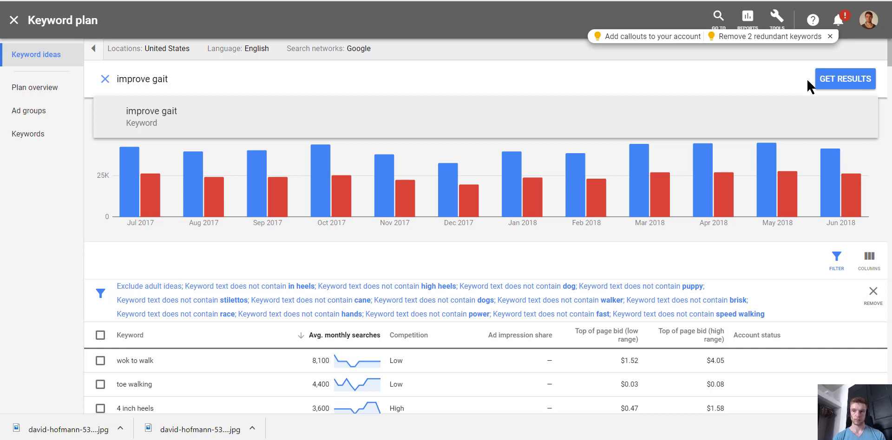
left_click(825, 80)
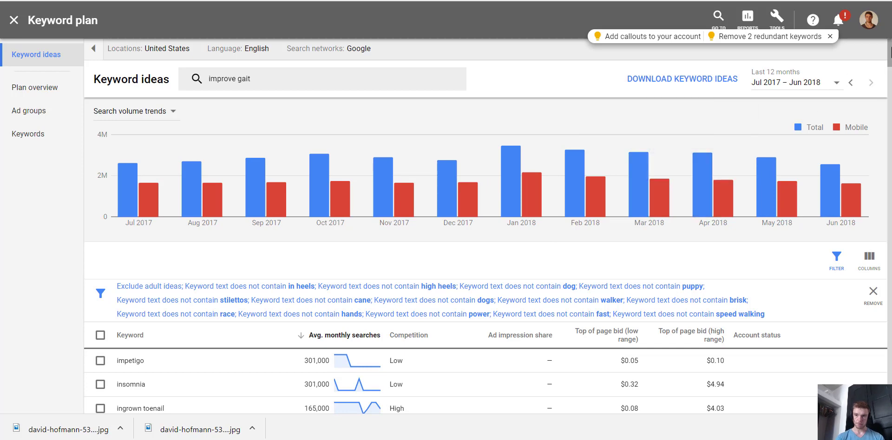
Examine the "improve gait" keyword ideas for relevance, monthly searches and competition across the list
scroll(890, 60, "down", 10)
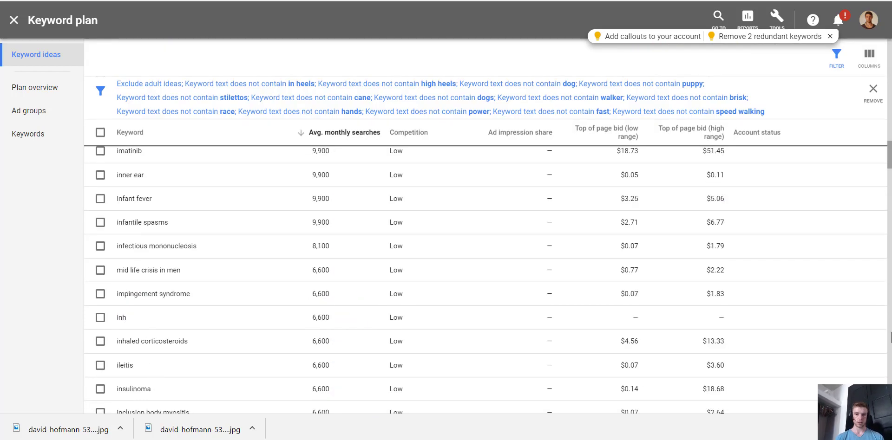
scroll(890, 343, "down", 10)
scroll(890, 346, "down", 10)
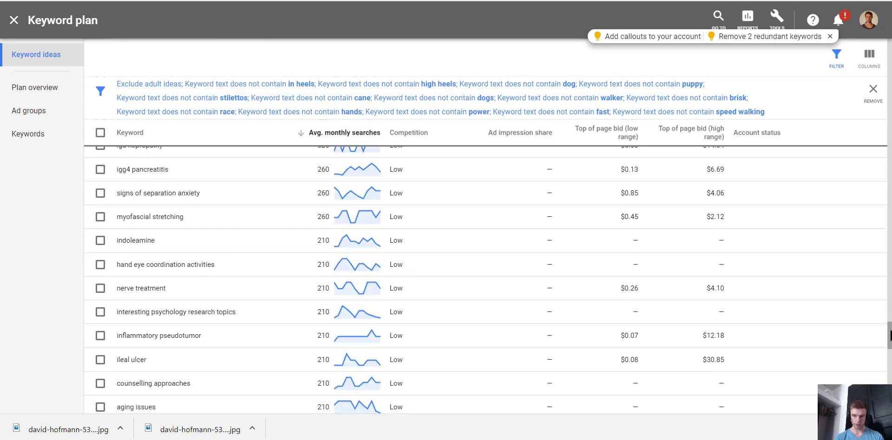
scroll(889, 352, "down", 3)
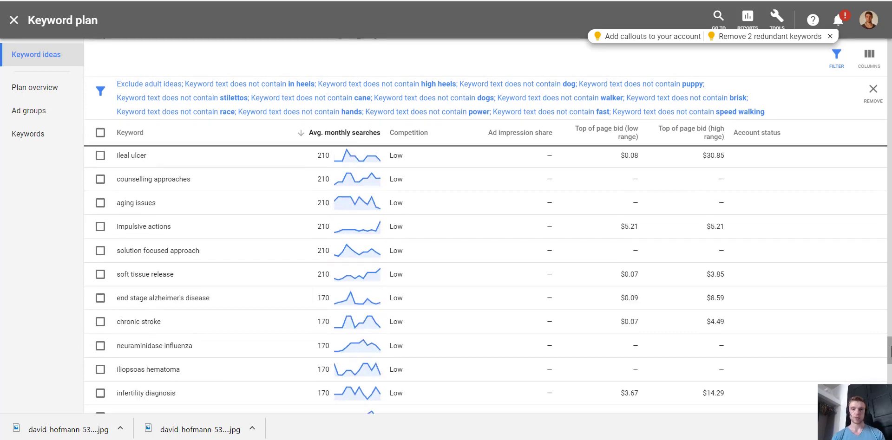
left_click_drag(889, 353, 890, 320)
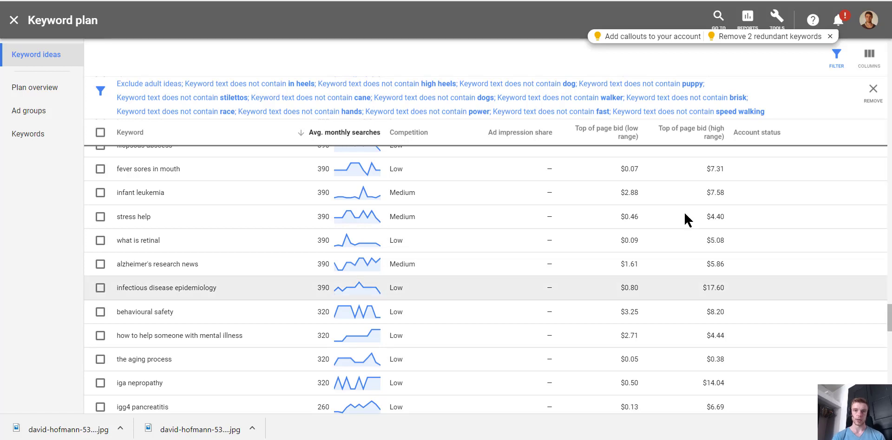
Return from the keyword plan to the AdWords campaigns and open the keywords of the "Walk Correctly" ad group
right_click(8, 0)
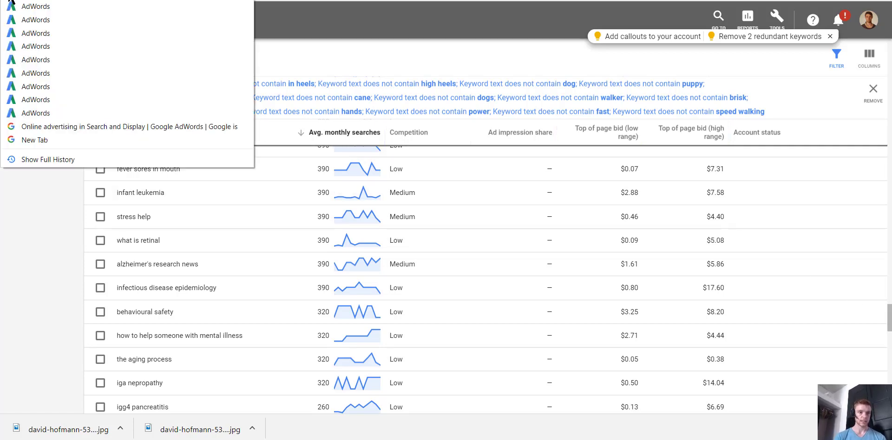
left_click(37, 46)
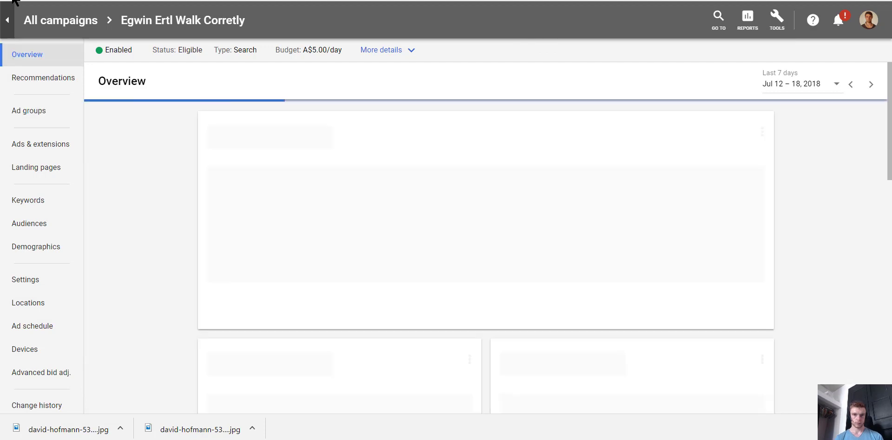
left_click(16, 1)
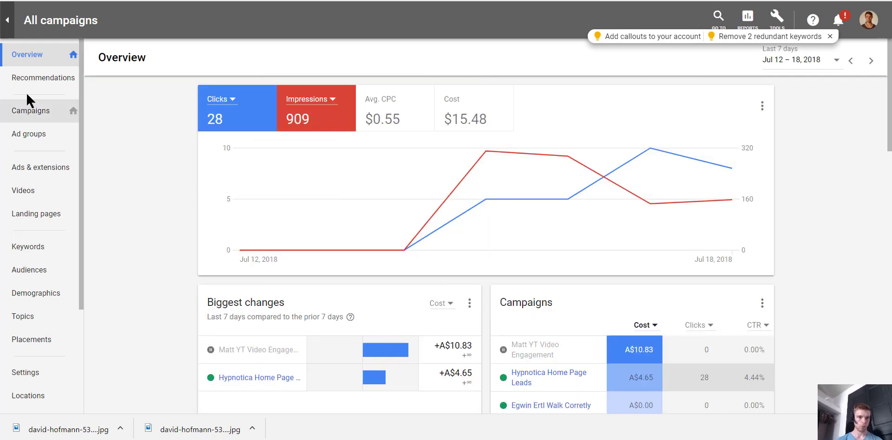
left_click(7, 20)
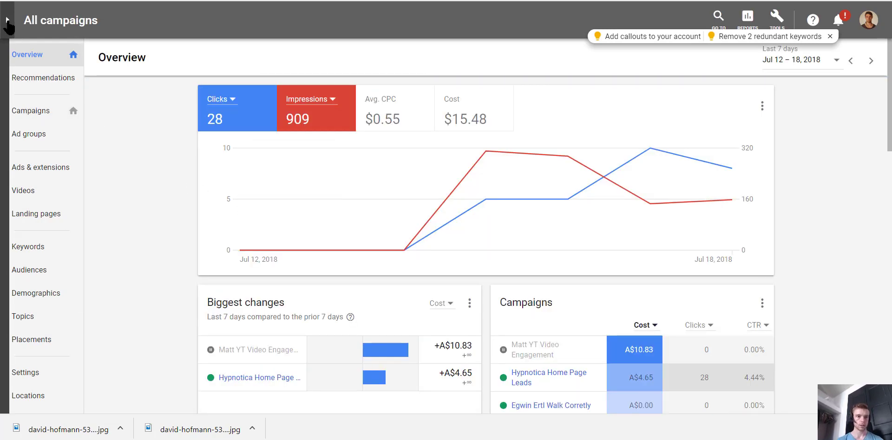
left_click(37, 134)
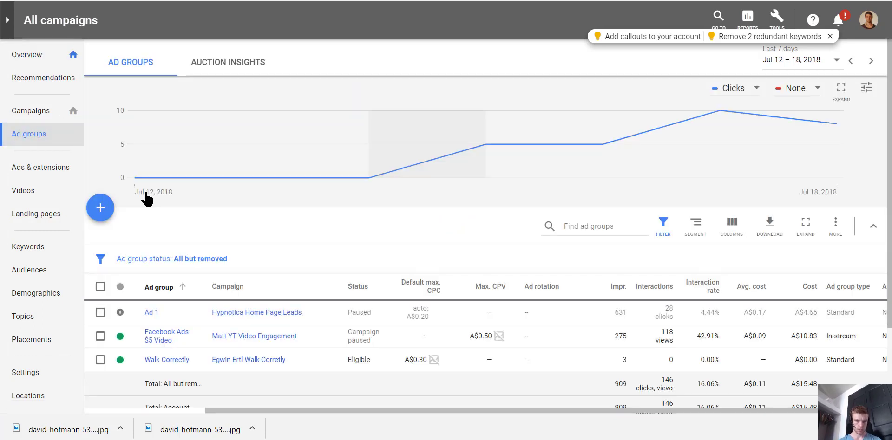
left_click(173, 361)
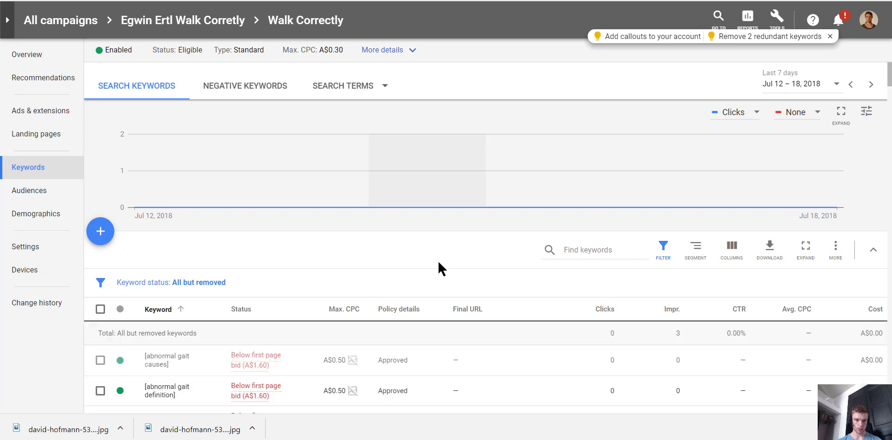
Examine the ad group's search keywords with their status, first page bid estimates and maximum CPC
scroll(414, 284, "down", 10)
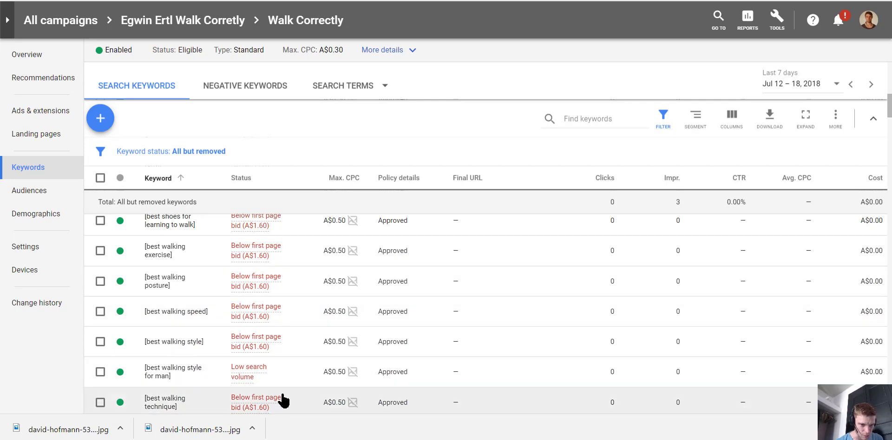
scroll(483, 377, "down", 1)
scroll(487, 377, "down", 10)
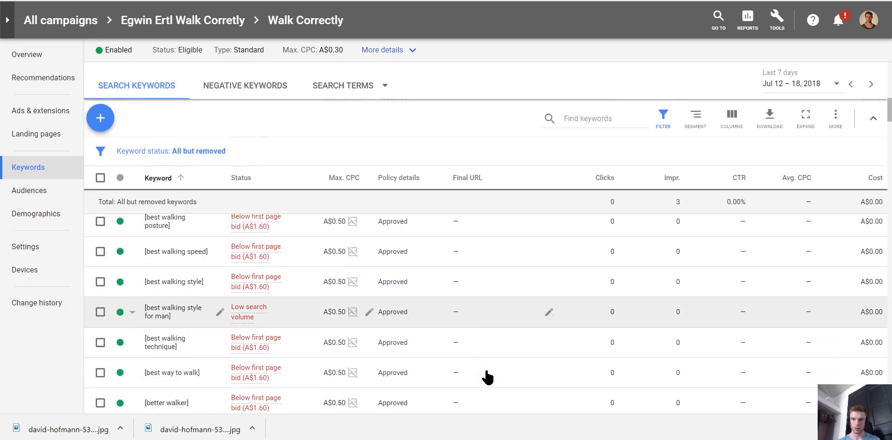
scroll(486, 378, "down", 5)
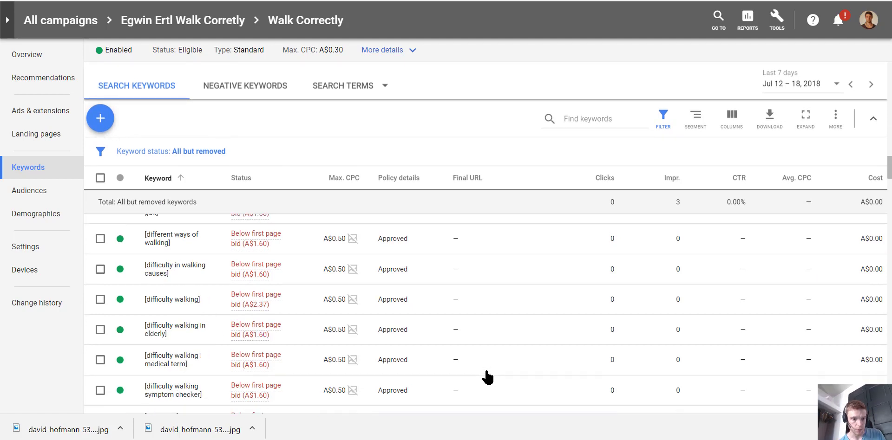
scroll(487, 377, "down", 5)
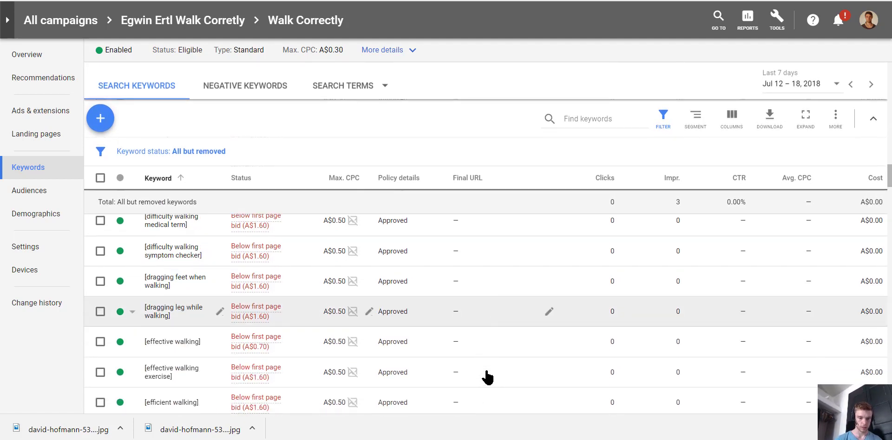
scroll(486, 377, "down", 4)
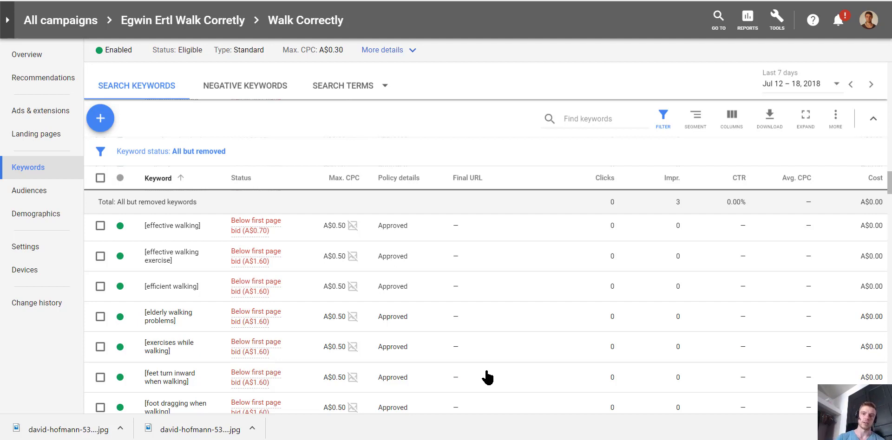
Switch to the funnel's Thank You page in the ClickFunnels editor and review its heading and message text
key("ctrl+Tab")
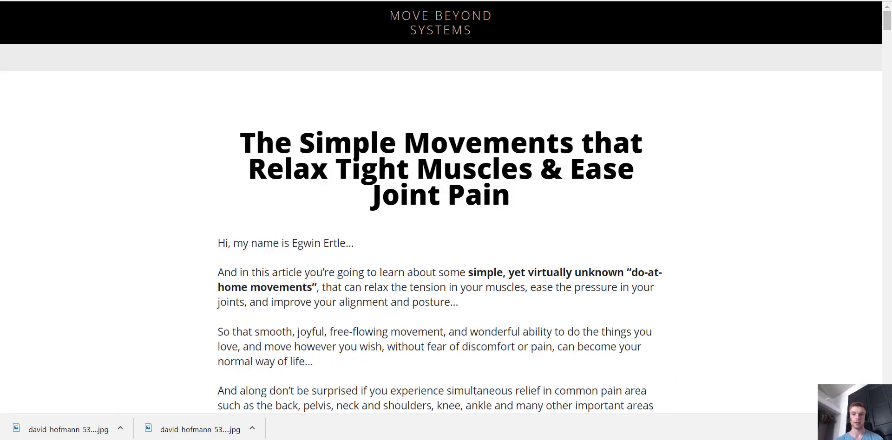
key("ctrl+Tab")
key("ctrl+Tab")
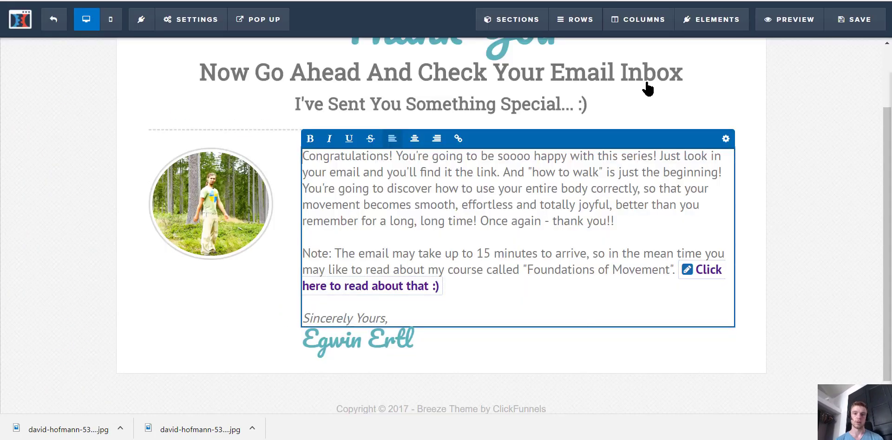
scroll(883, 195, "up", 2)
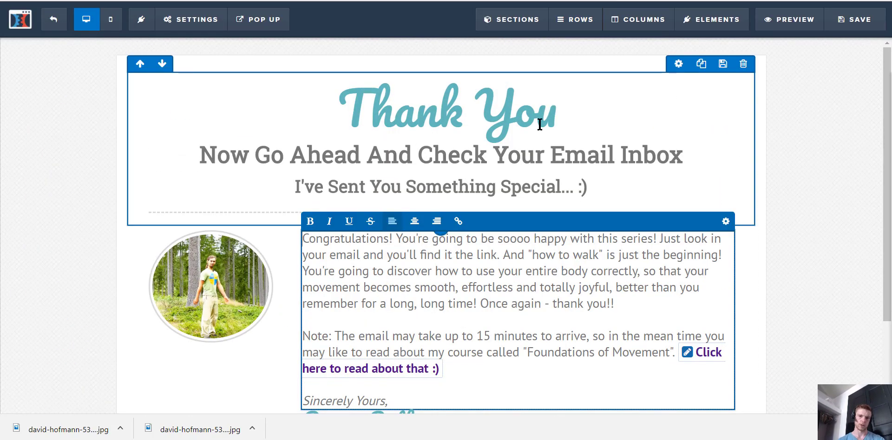
left_click(857, 223)
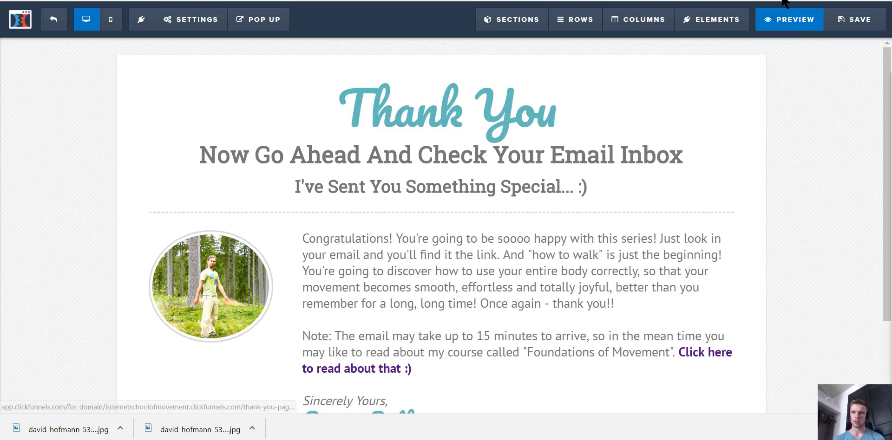
Open activecampaign.com in a new tab and log in to the Internet School of Movement account
left_click(681, 0)
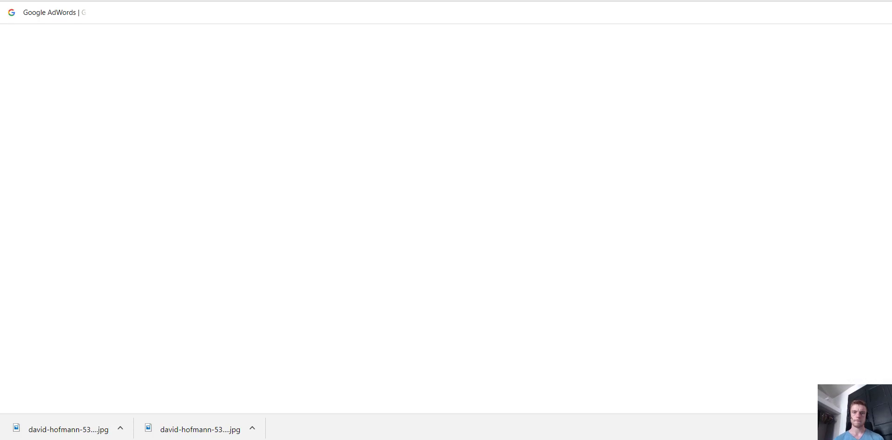
type("activecampaign.com")
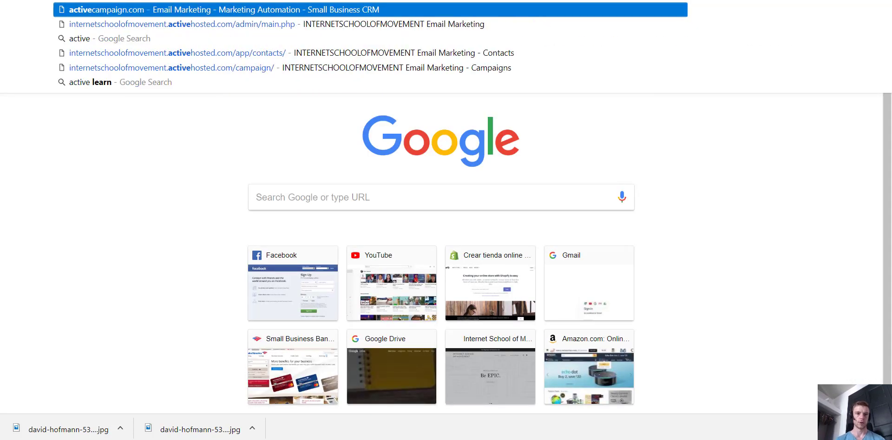
key("Return")
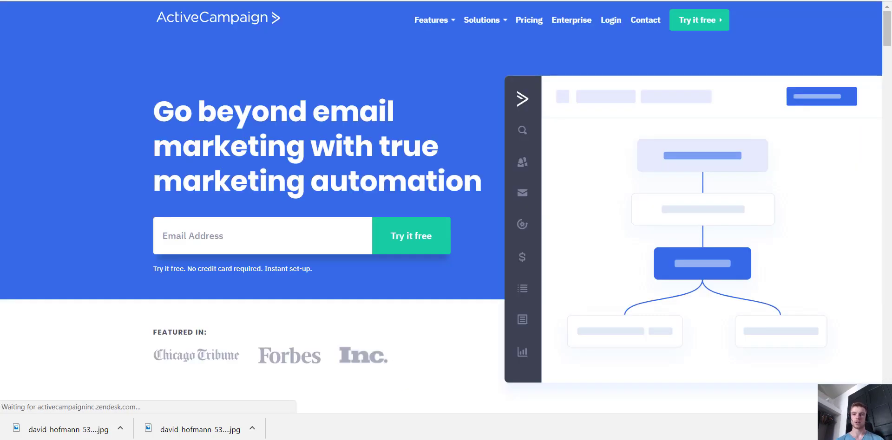
left_click(613, 21)
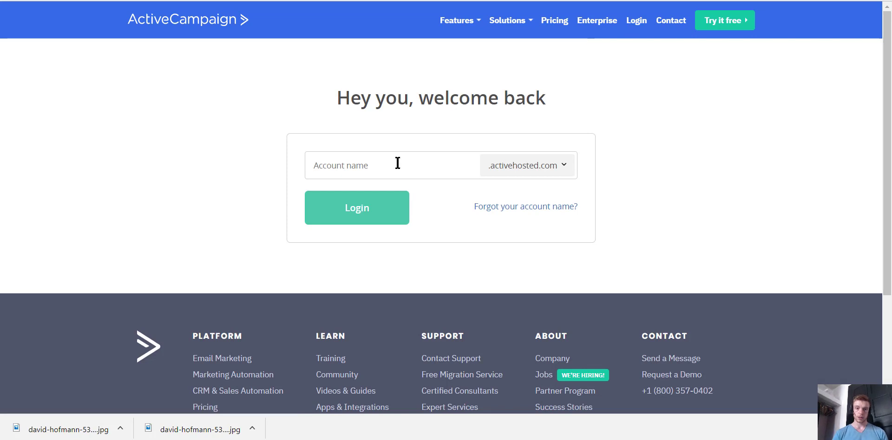
left_click(397, 162)
type("internetschoolofmovement")
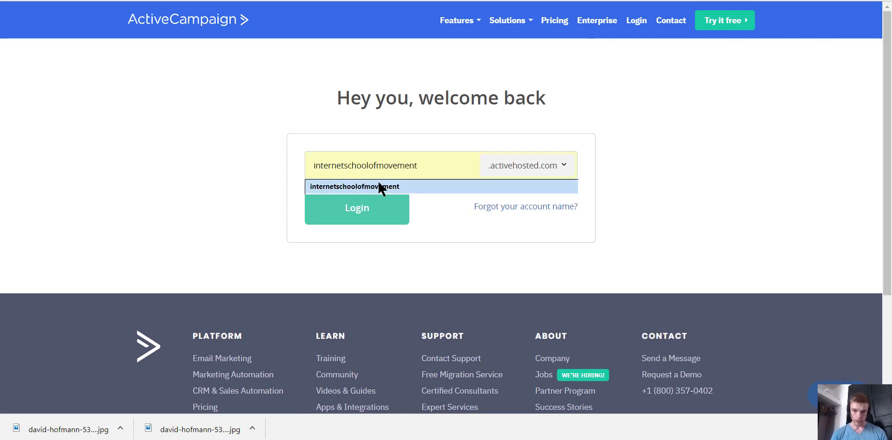
left_click(378, 187)
left_click(374, 210)
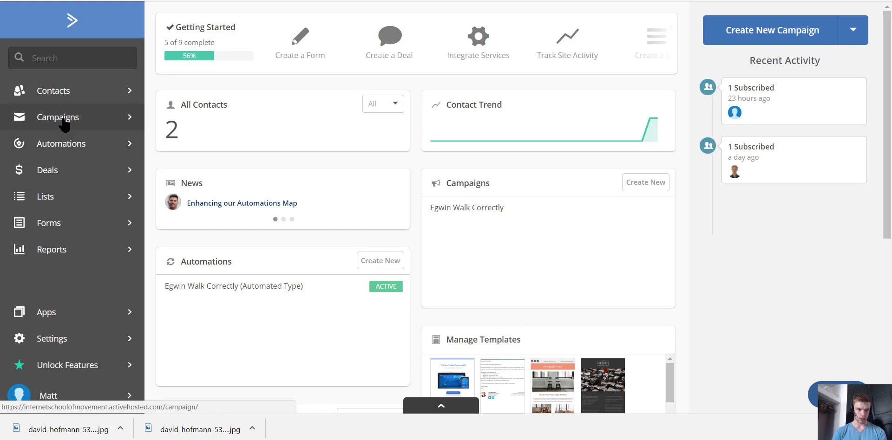
Open the "Walk Correctly" auto responder campaign and advance past its type and list settings to the email design
left_click(88, 122)
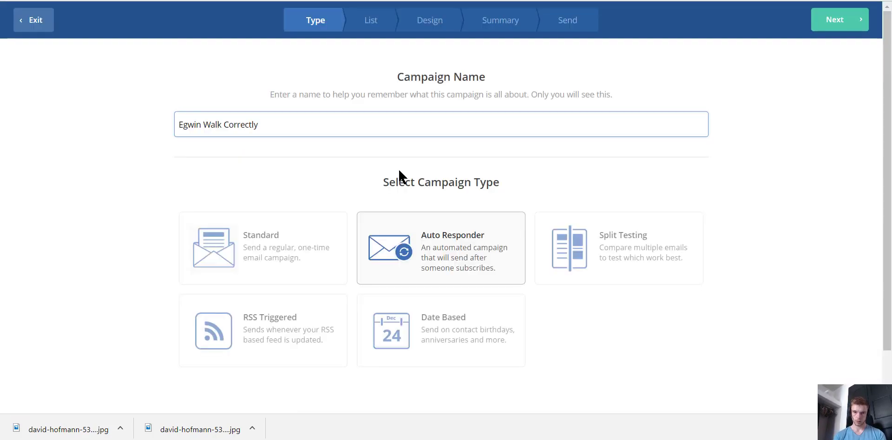
left_click(852, 25)
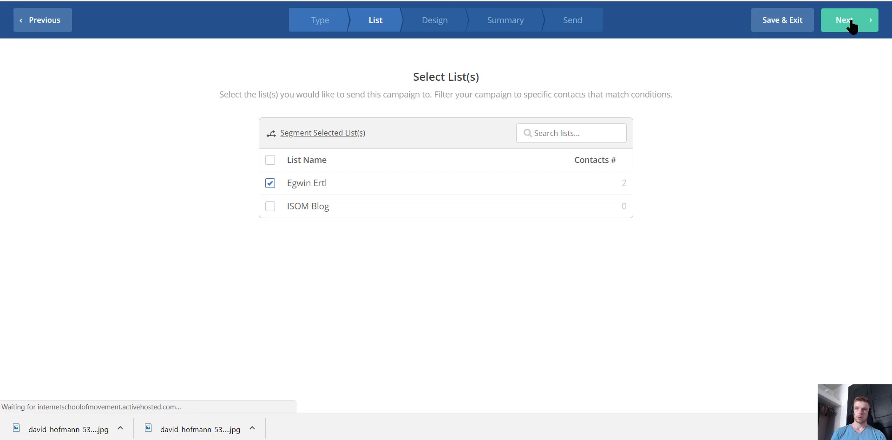
left_click(853, 26)
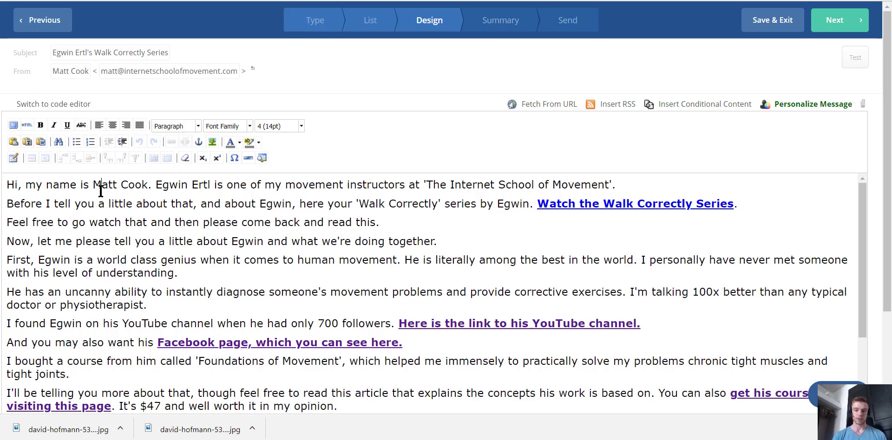
Highlight the email's opening paragraphs, from the introduction through the invitation to watch the series and come back
key("shift+Down")
key("shift+Down")
key("shift+Down")
key("shift+Down")
key("shift+Down")
key("shift+Down")
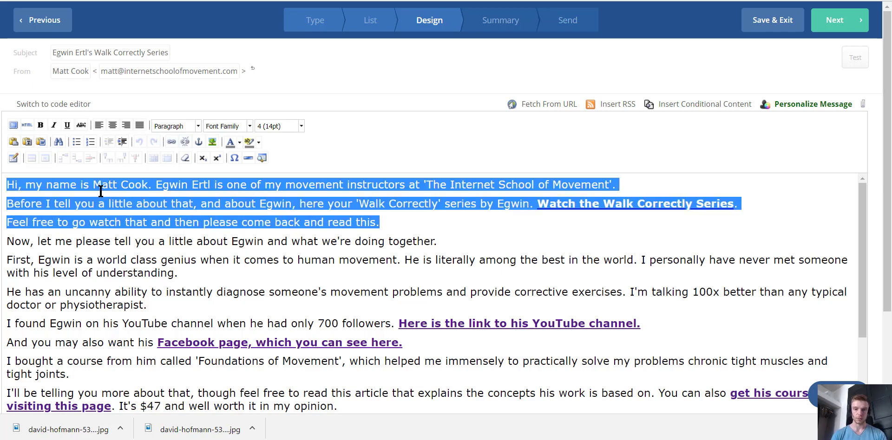
Clear the selection and trace the email's introductory sentence word by word, highlighting the words that introduce the movement instructor
key("Down")
key("Down")
key("Down")
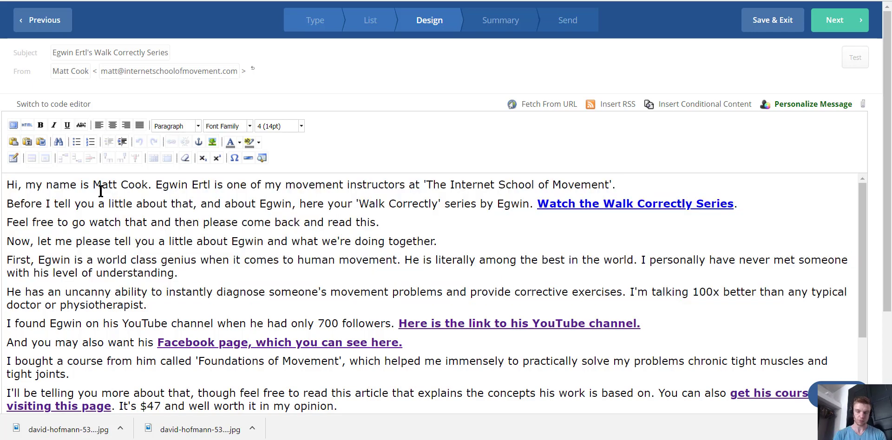
key("Up")
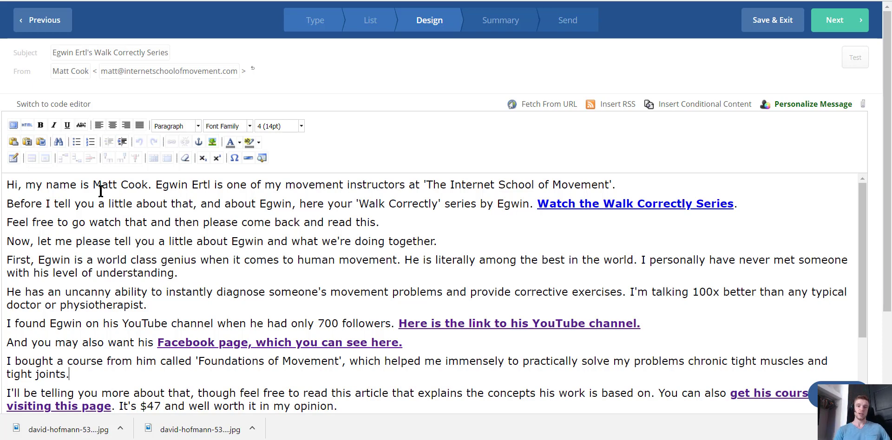
left_click(67, 187)
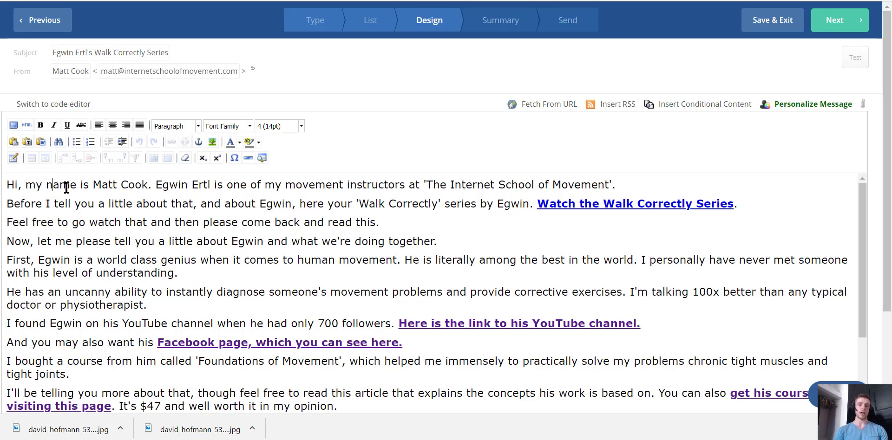
key("ctrl+shift+Right")
key("ctrl+shift+Right")
key("ctrl+shift+Right")
key("ctrl+shift+Right")
key("ctrl+shift+Right")
key("ctrl+shift+Right")
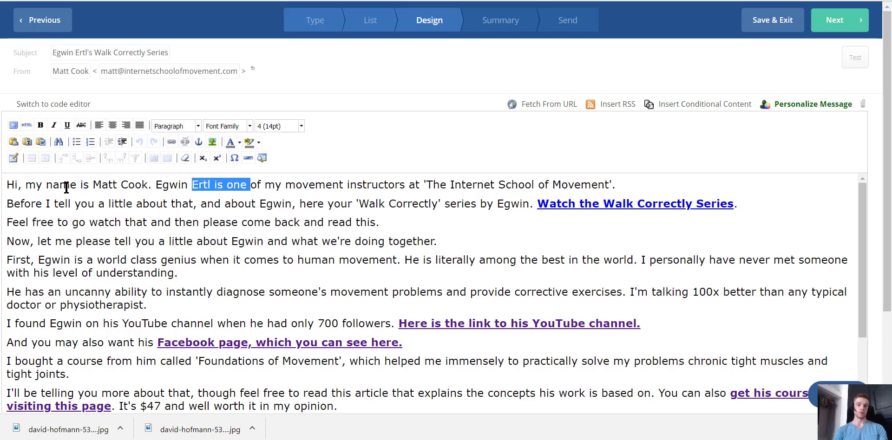
key("ctrl+Right")
key("Down")
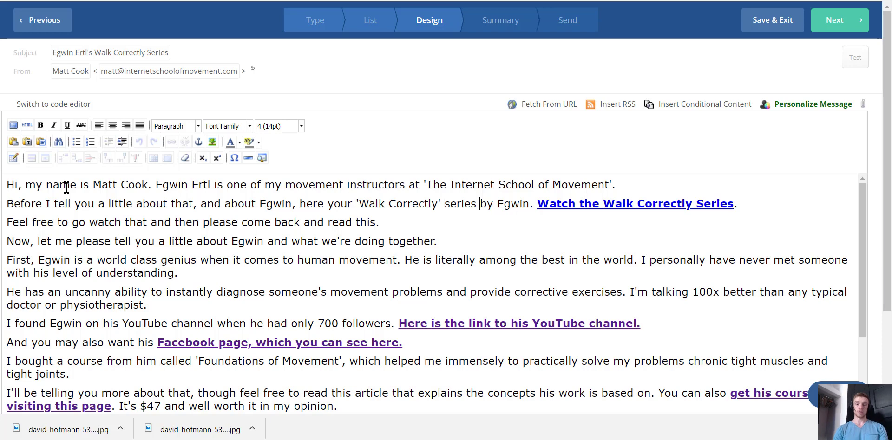
Trace the sentence offering the 'Walk Correctly' series and place the cursor in its "Watch the Walk Correctly Series" link
key("ctrl+shift+Right")
key("ctrl+shift+Right")
key("ctrl+shift+Right")
key("ctrl+shift+Right")
key("ctrl+shift+Right")
key("ctrl+shift+Right")
key("Down")
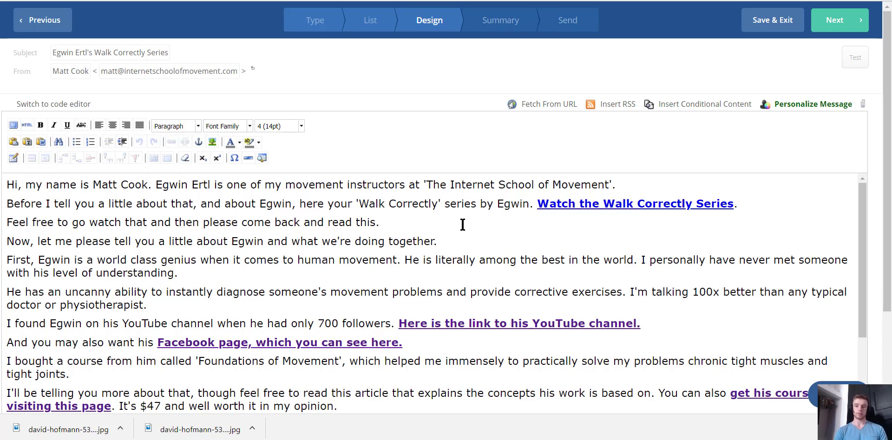
left_click(598, 201)
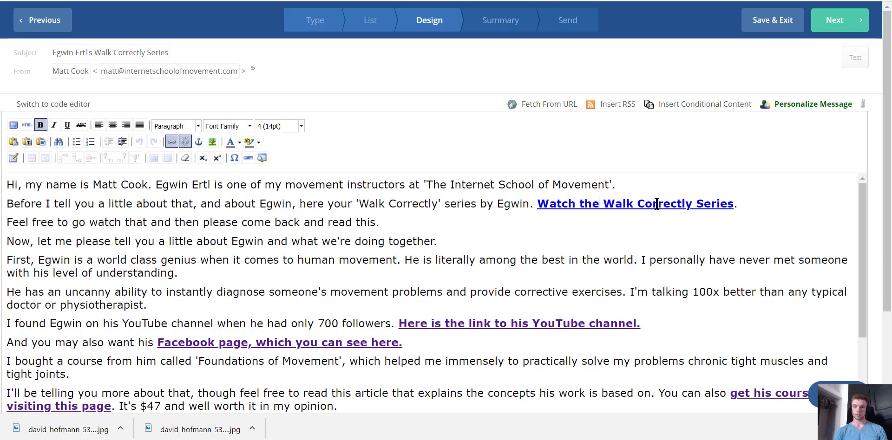
left_click(413, 240)
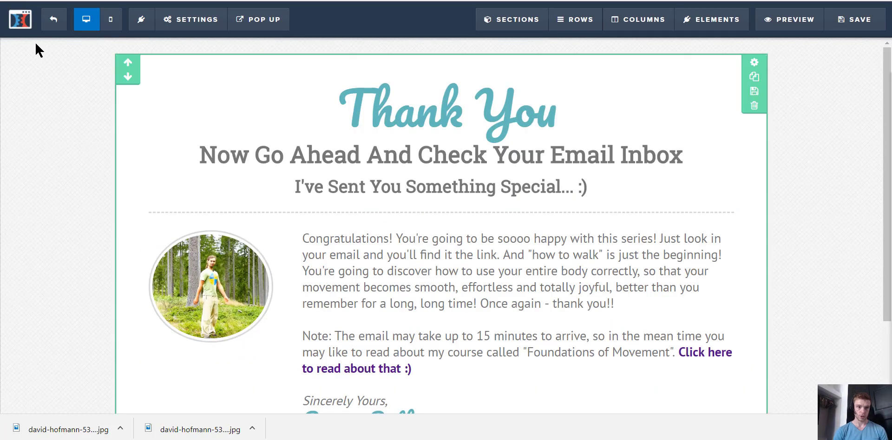
Save the Thank You page in the ClickFunnels editor and exit to the funnel's step overview
left_click(53, 19)
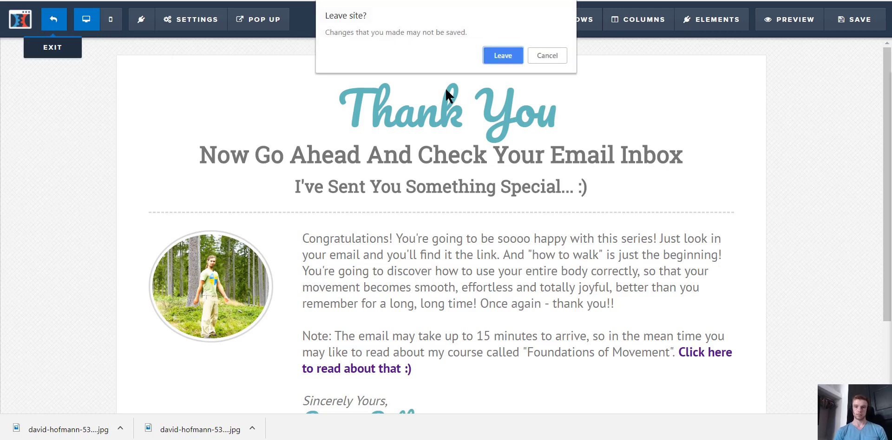
left_click(545, 56)
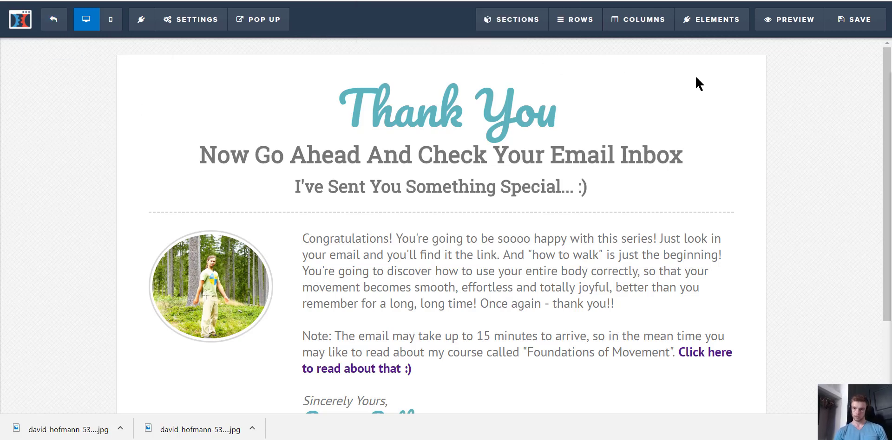
left_click(862, 28)
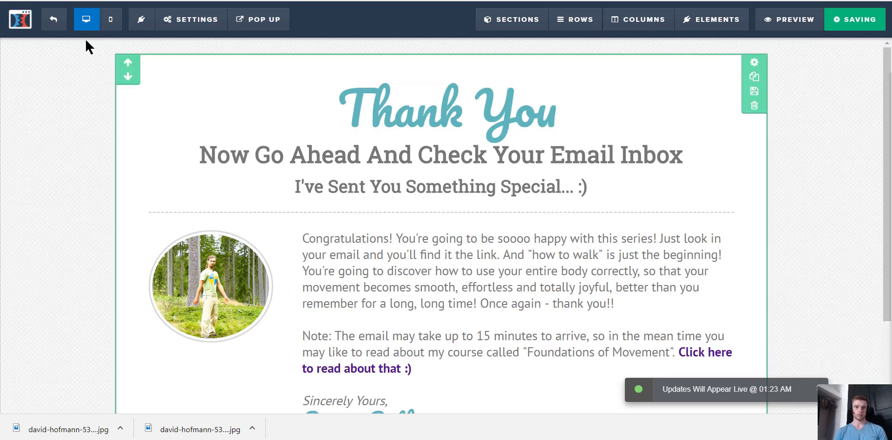
left_click(60, 27)
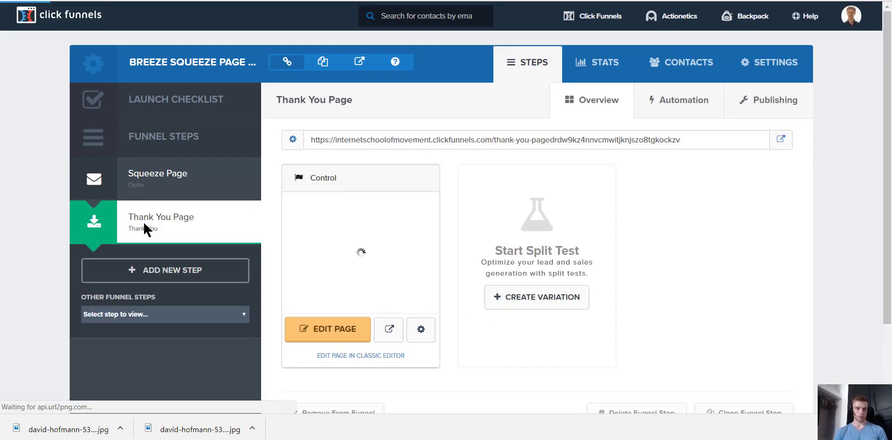
View the first Thank You Page among the other funnel steps and open its URL in a new browser tab
left_click(144, 314)
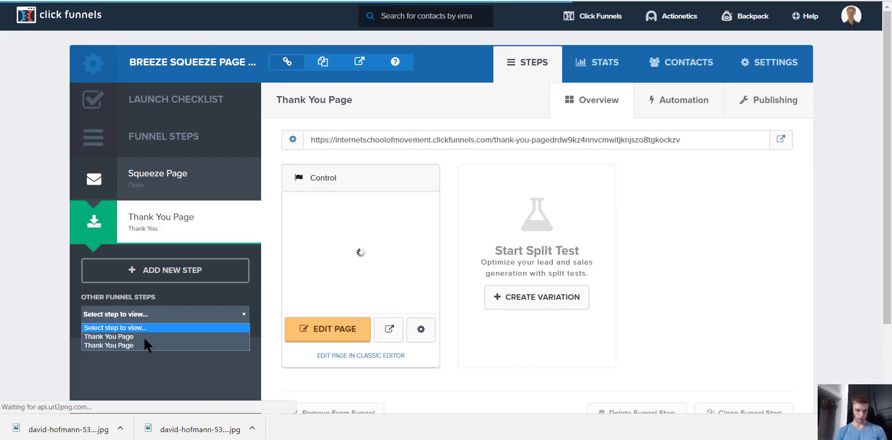
left_click(133, 338)
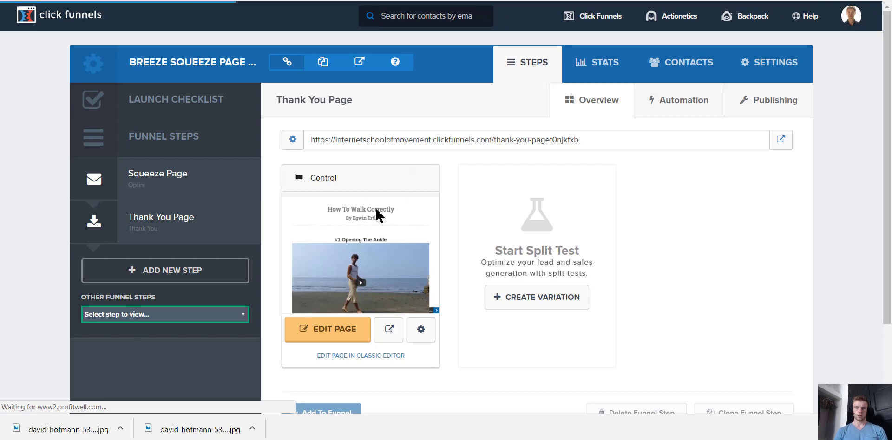
double_click(393, 138)
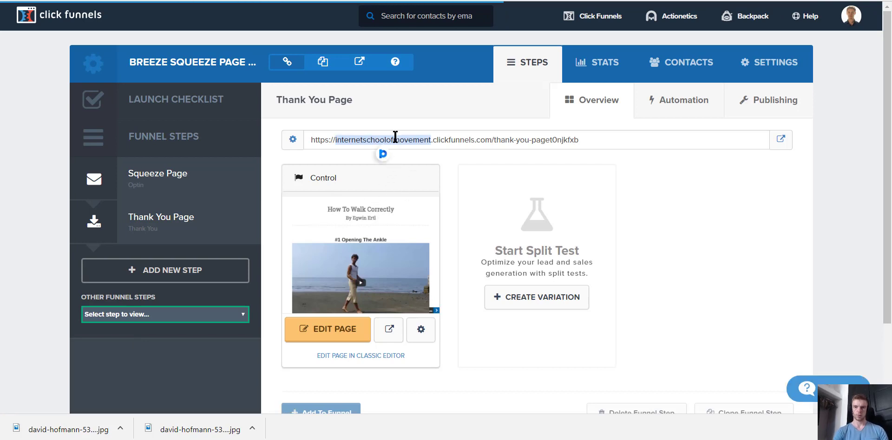
key("ctrl+a")
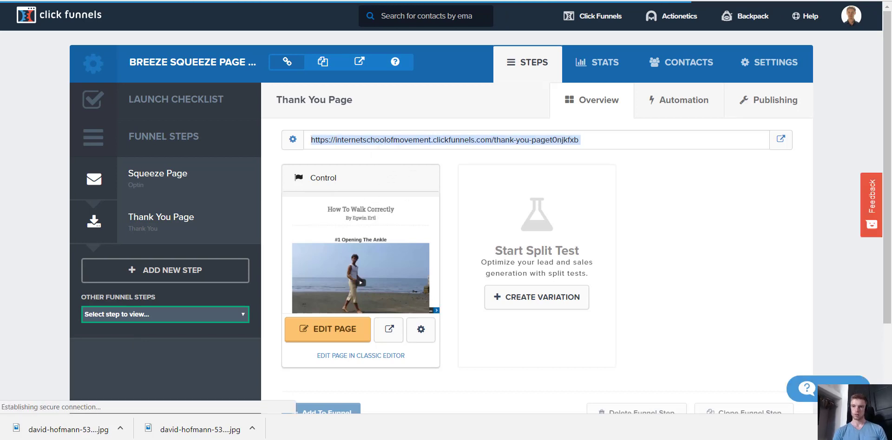
left_click(601, 0)
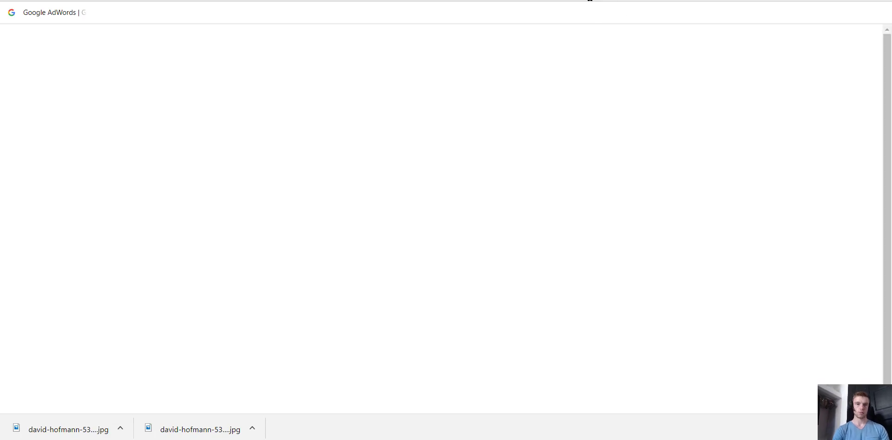
key("ctrl+v")
key("Return")
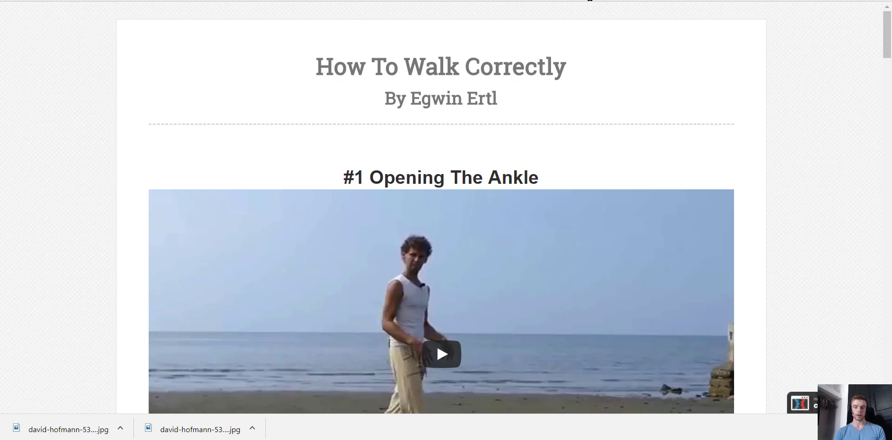
Examine the "How To Walk Correctly" page's video series and "Foundations of Movement" course buttons down to the footer and back
scroll(700, 48, "down", 2)
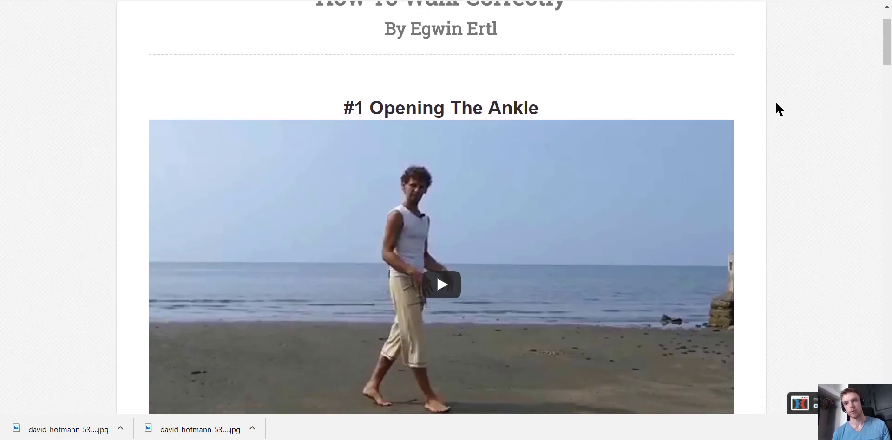
scroll(775, 103, "up", 2)
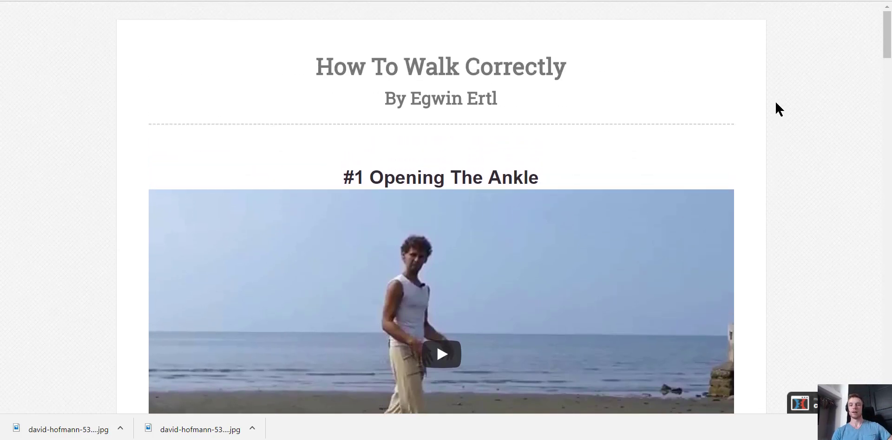
scroll(775, 103, "down", 6)
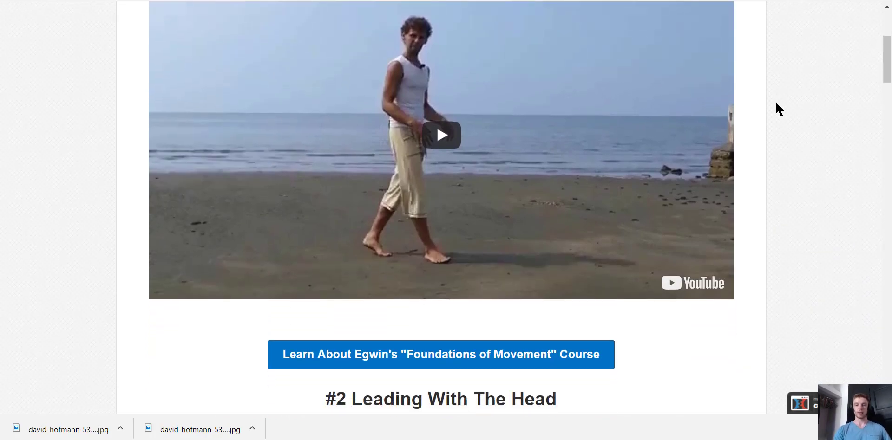
scroll(776, 103, "down", 3)
scroll(776, 103, "up", 8)
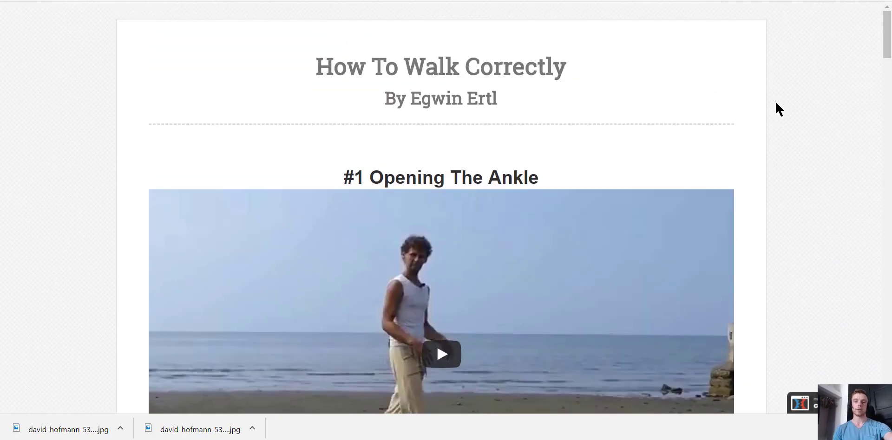
scroll(776, 103, "down", 3)
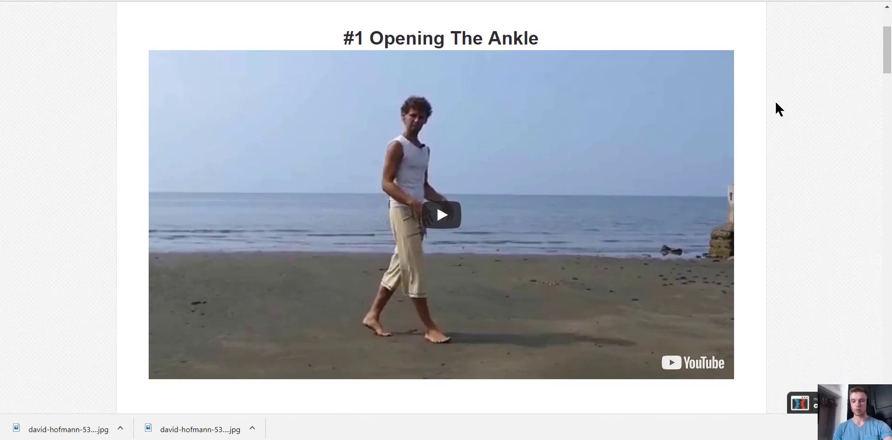
scroll(775, 103, "down", 3)
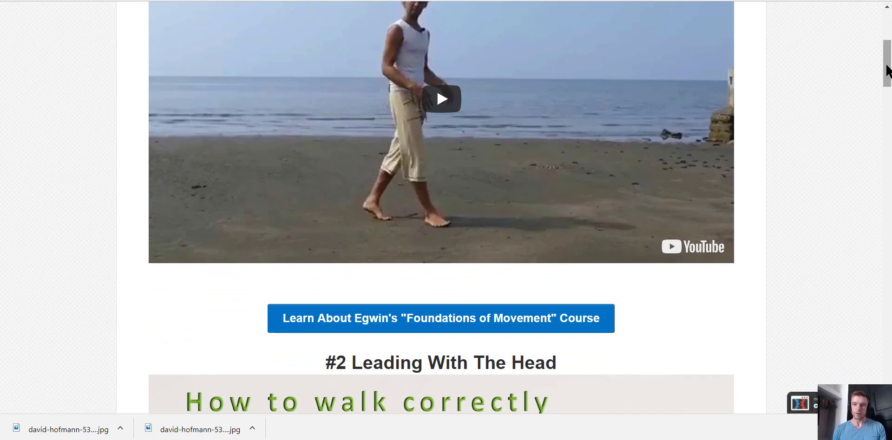
left_click_drag(888, 70, 887, 134)
left_click_drag(886, 131, 889, 380)
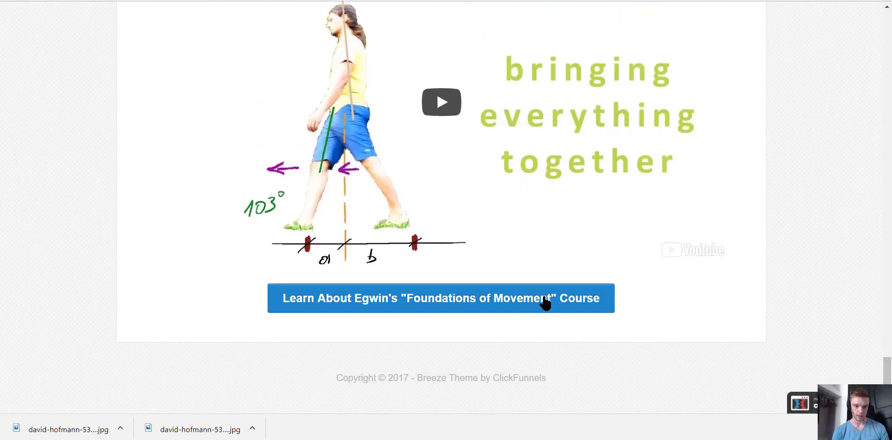
left_click_drag(889, 377, 889, 16)
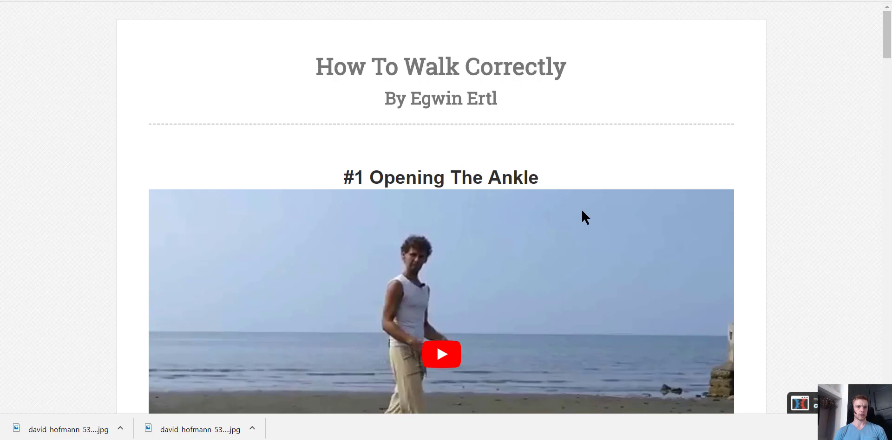
Return to the ActiveCampaign email and highlight the two paragraphs praising the instructor's movement expertise and ability to diagnose problems
left_click(418, 0)
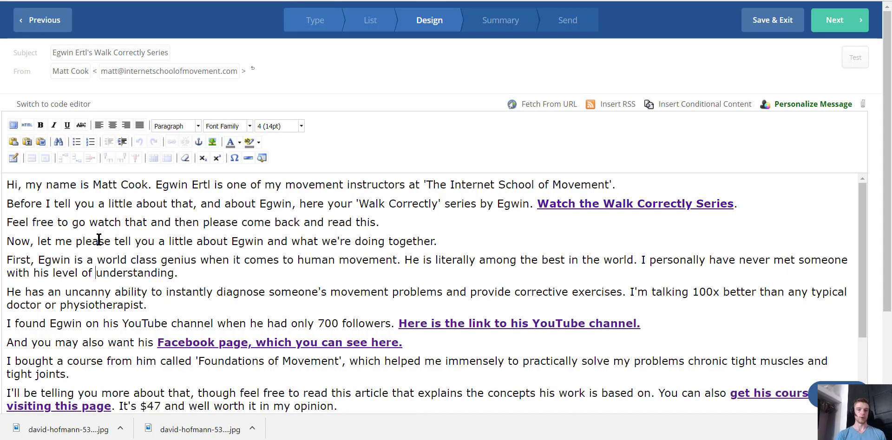
key("ctrl+Left")
key("ctrl+Left")
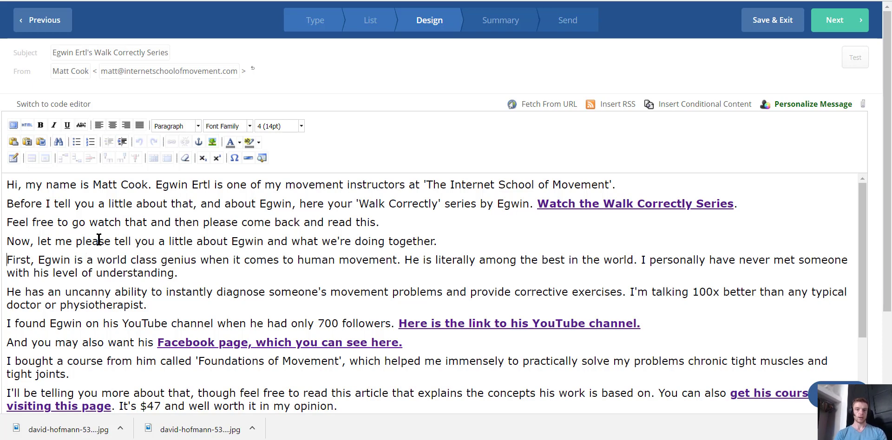
key("shift+Down")
key("shift+Down")
key("shift+Down")
key("shift+Down")
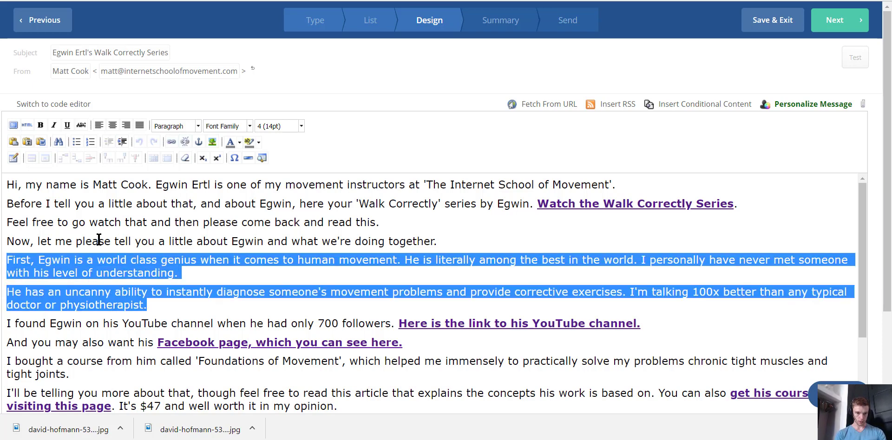
key("shift+Down")
key("Down")
key("Down")
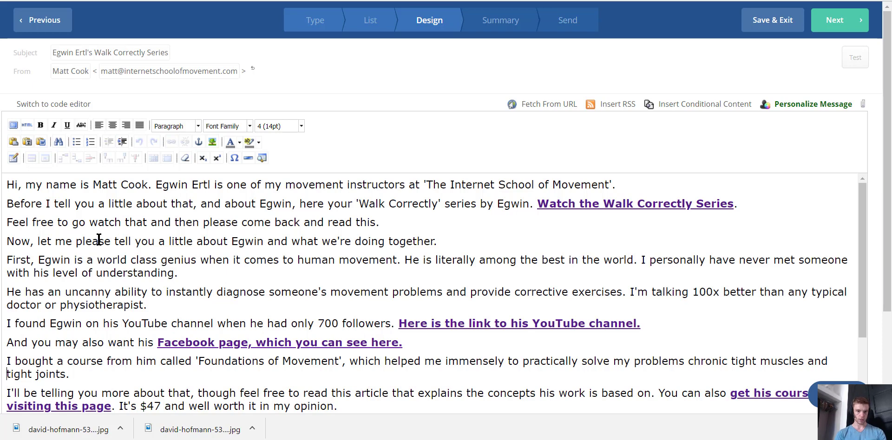
Review the email lines that link to the instructor's YouTube channel and Facebook page
key("Up")
key("Up")
key("Up")
key("shift+Up")
key("shift+Down")
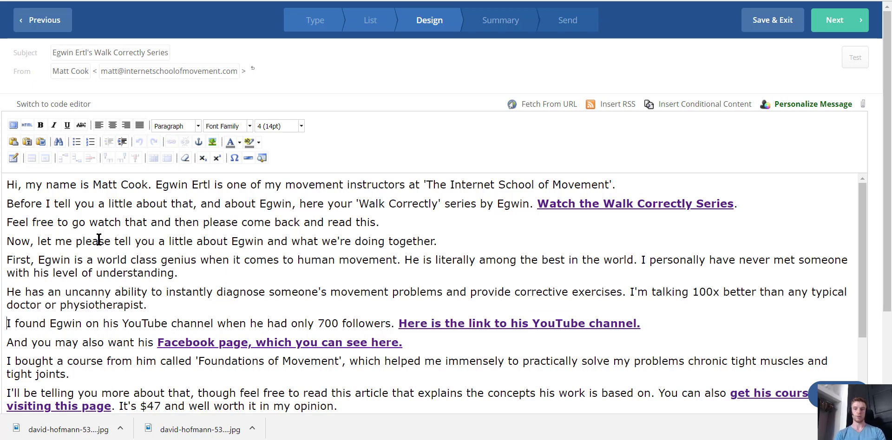
key("shift+Down")
key("shift+Up")
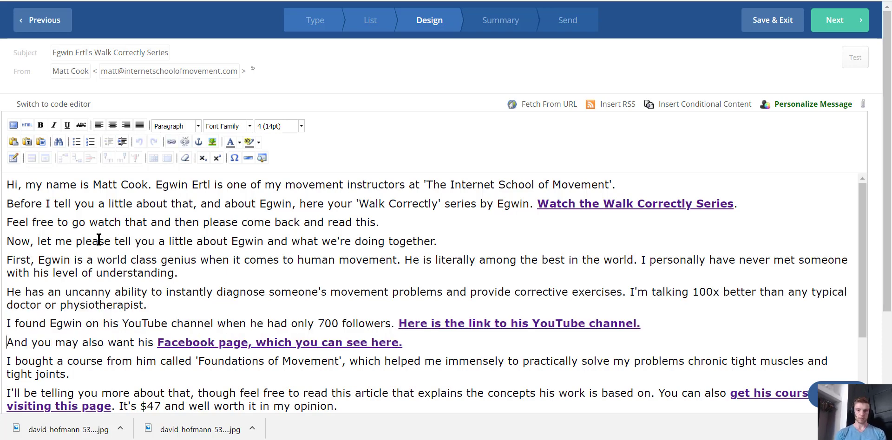
Highlight the paragraph about buying the 'Foundations of Movement' course and move on to the paragraph linking to the course
key("Down")
key("Down")
key("Down")
key("Down")
scroll(99, 239, "down", 1)
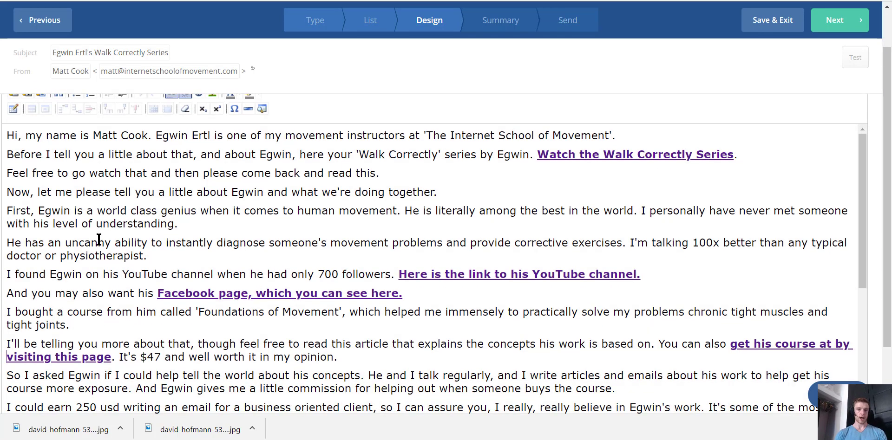
key("Up")
key("Up")
key("Up")
key("shift+Down")
key("shift+Down")
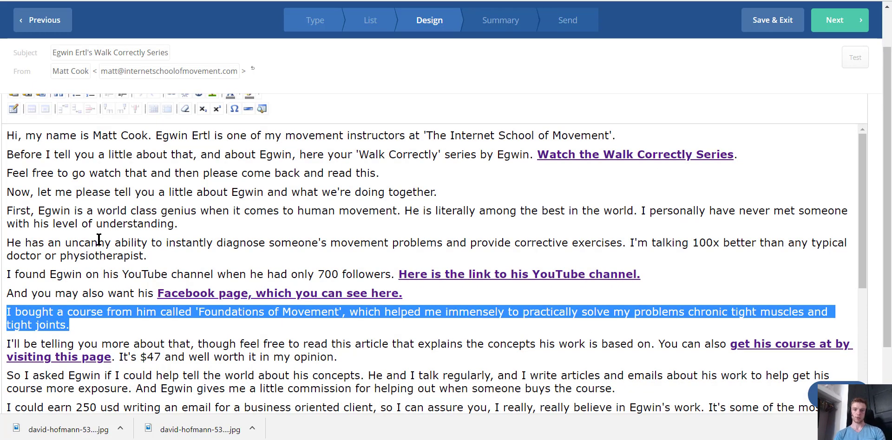
key("Up")
key("Down")
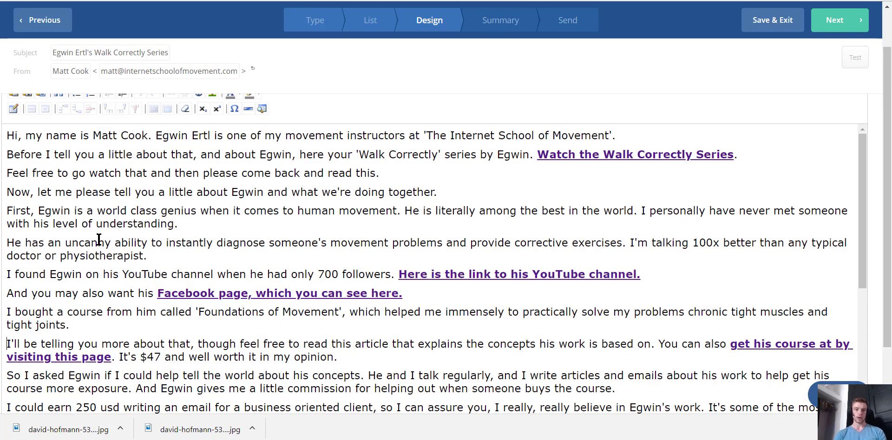
Highlight the email paragraph that recommends reading the article and links to the $47 course
key("Up")
key("Up")
key("Down")
key("ctrl+Left")
key("ctrl+Left")
key("ctrl+Left")
key("Down")
key("Down")
key("shift+Down")
key("shift+Down")
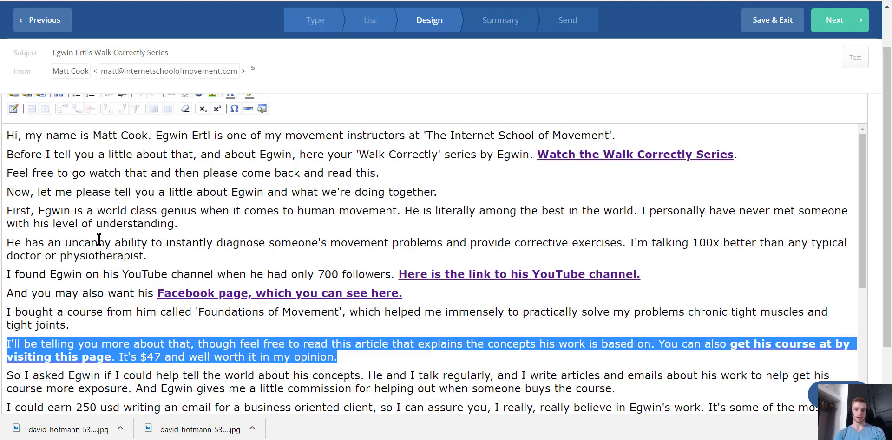
key("Down")
key("Up")
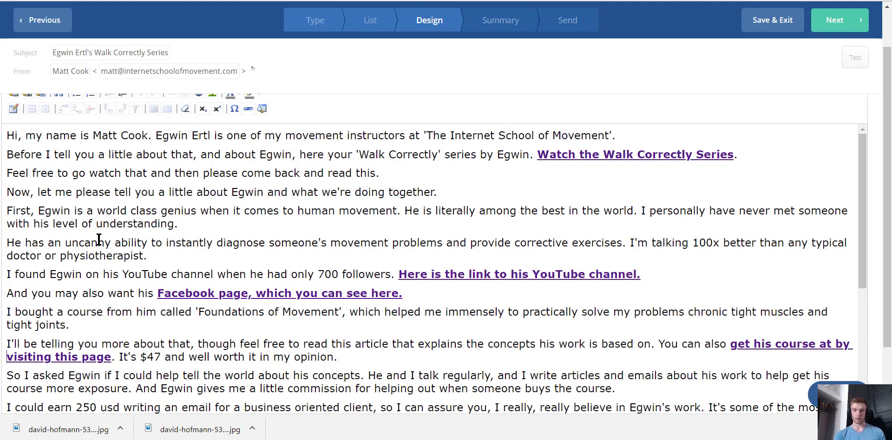
Highlight the two paragraphs about promoting the instructor's concepts for a commission and believing in his work
key("Up")
key("Down")
key("Down")
key("Down")
key("Down")
key("Down")
key("Down")
key("Down")
key("Down")
key("Down")
key("Down")
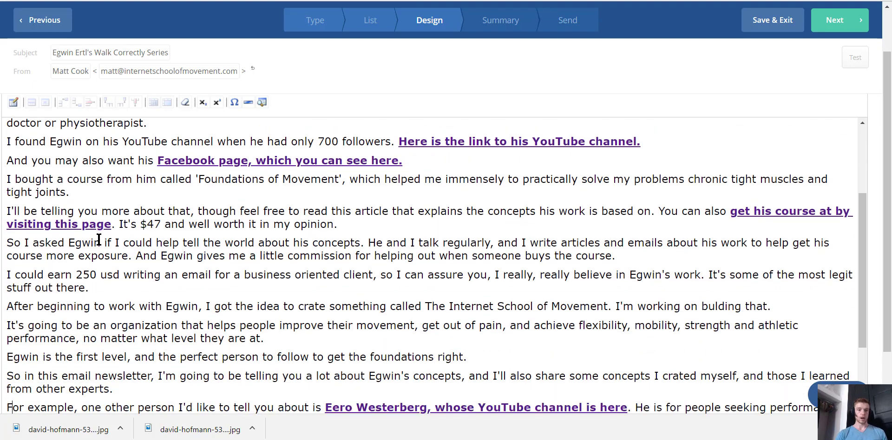
key("Up")
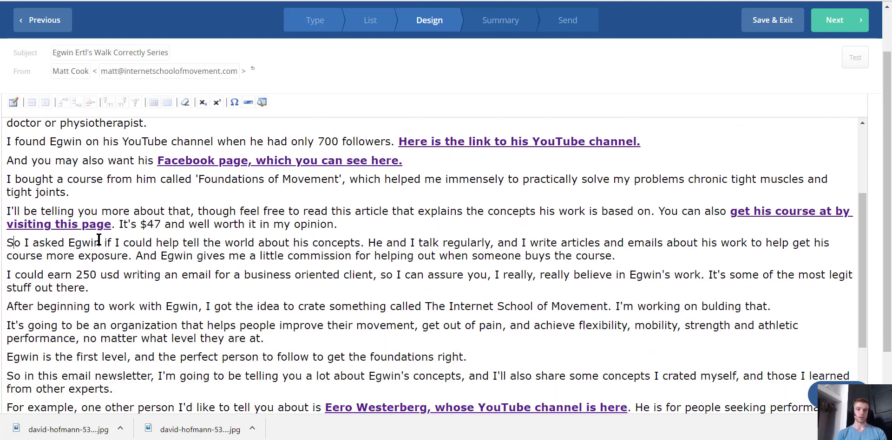
key("shift+Down")
key("shift+Down")
key("shift+Down")
key("shift+Down")
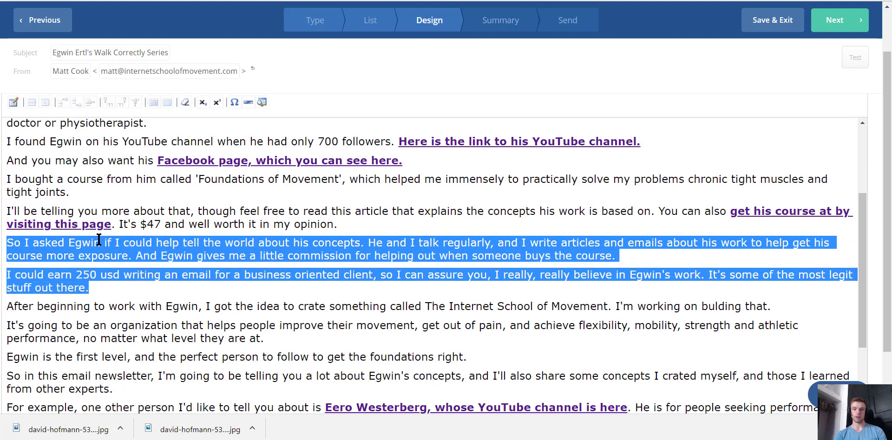
key("Right")
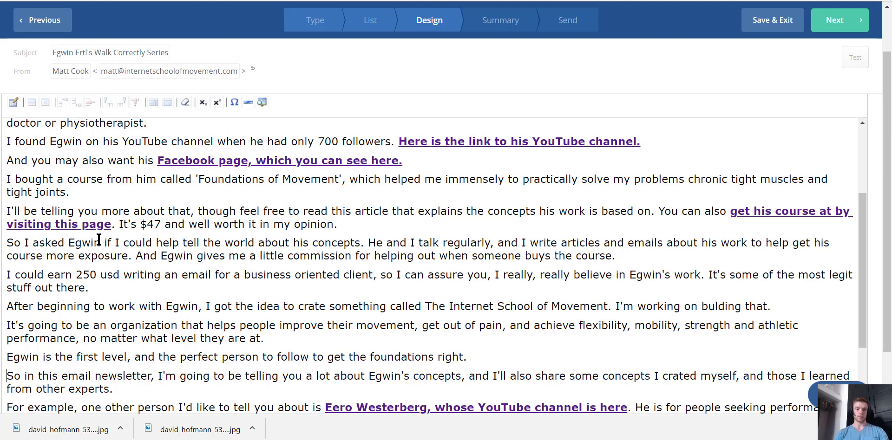
Highlight the line that recommends another expert's YouTube channel for people seeking performance
key("Down")
key("Down")
key("Down")
key("Down")
key("Down")
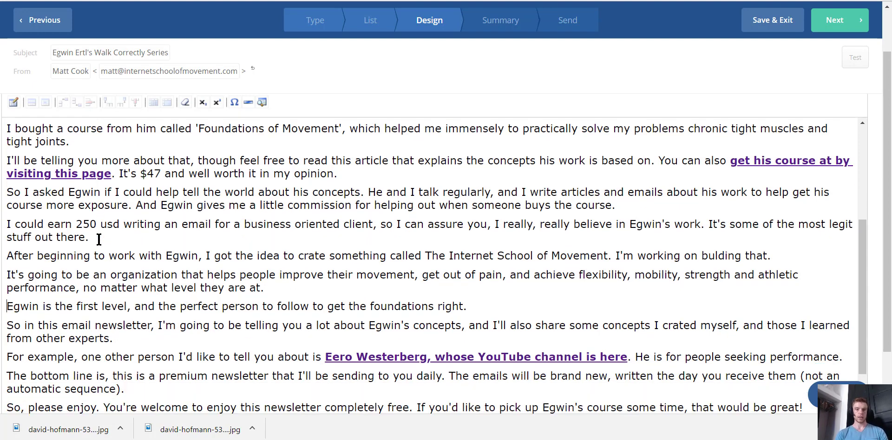
key("Up")
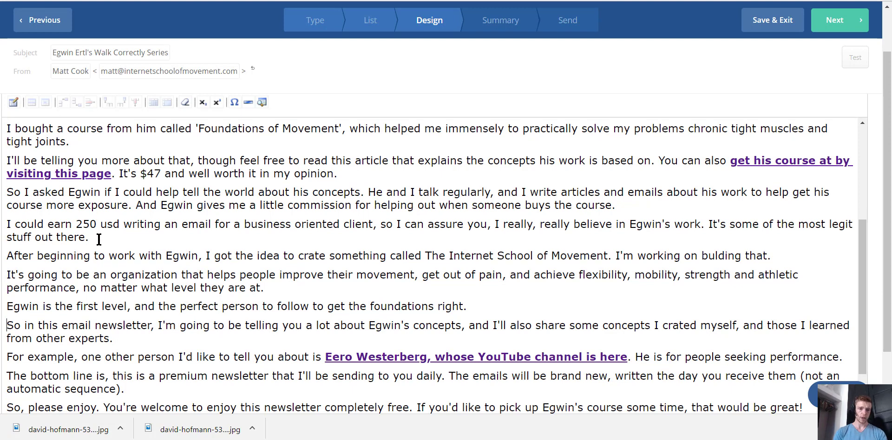
key("Down")
key("shift+Down")
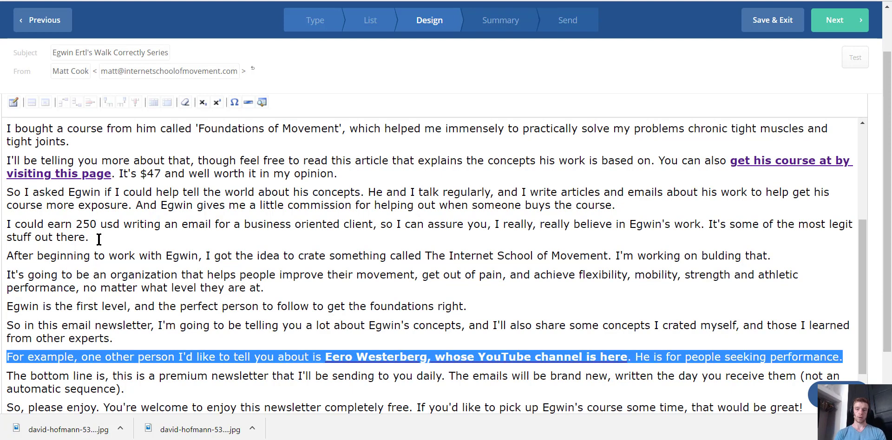
key("Left")
Highlight the "bottom line" paragraph describing the premium newsletter with brand new daily emails
key("Down")
key("Down")
key("Down")
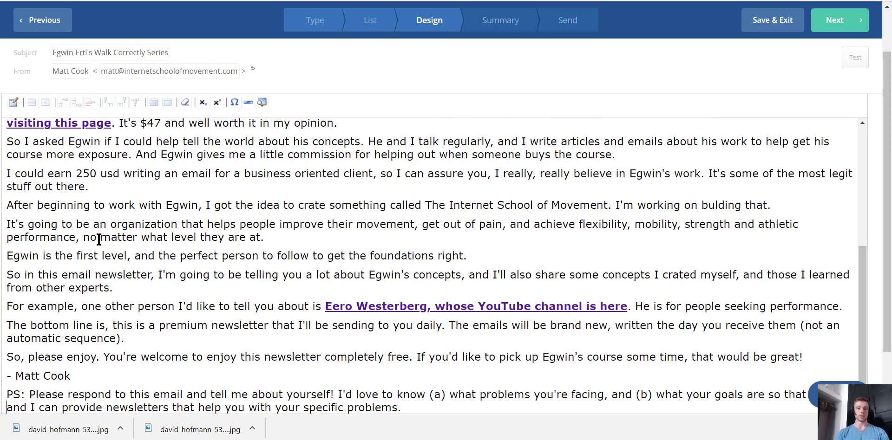
key("Up")
key("Up")
key("Up")
key("Up")
key("Up")
key("shift+Down")
key("shift+Down")
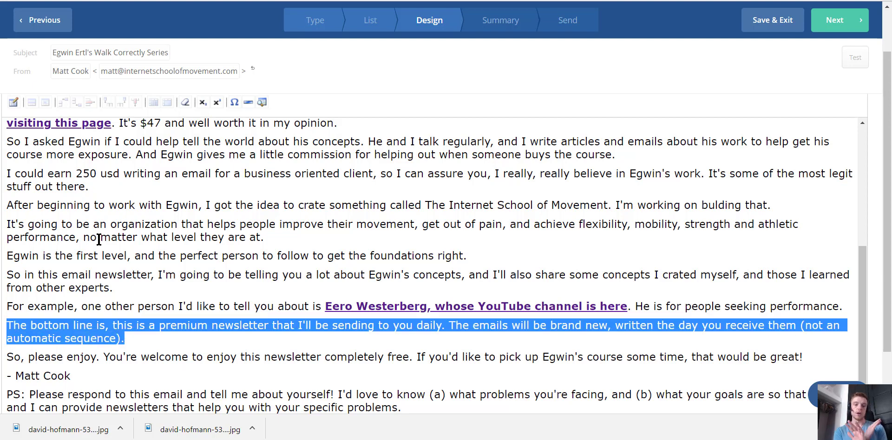
key("Down")
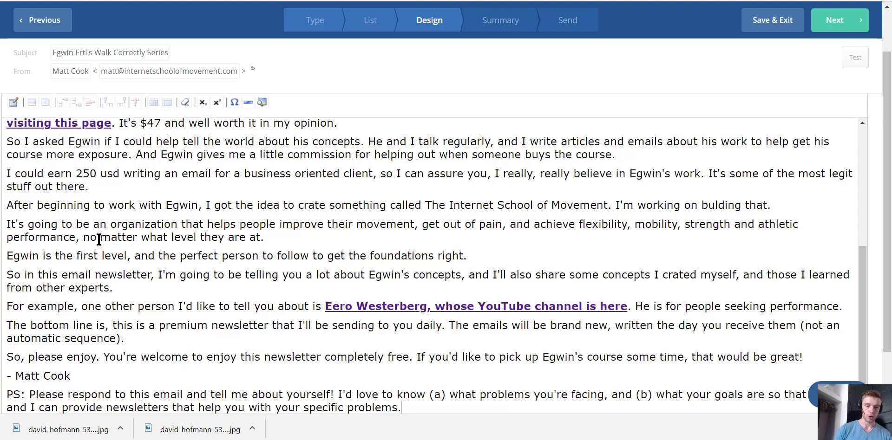
Highlight the PS paragraph asking readers to reply with their problems and goals, and clear the selection
key("Up")
key("Home")
key("shift+Down")
key("shift+End")
key("shift+Left")
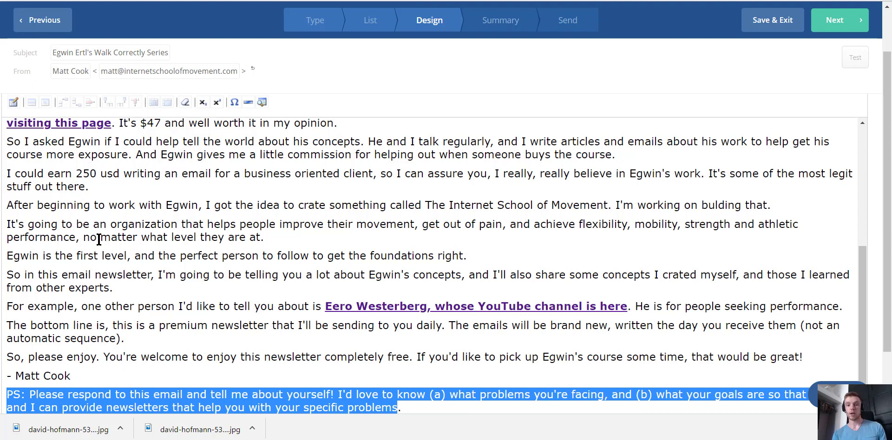
left_click(543, 218)
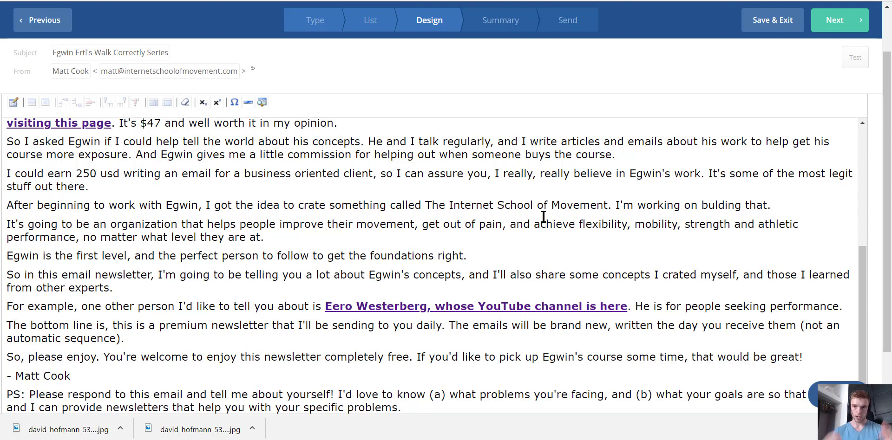
Switch to the published "How To Walk Correctly" article on the Internet School of Movement site and go to its beginning
key("ctrl+Tab")
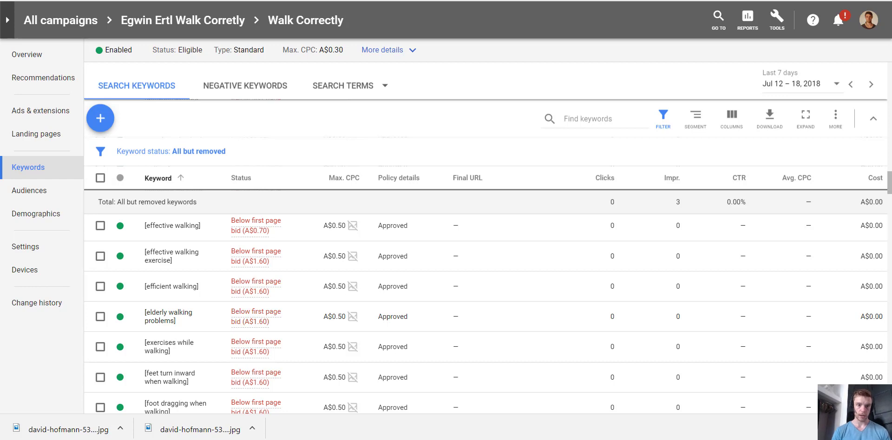
key("ctrl+Tab")
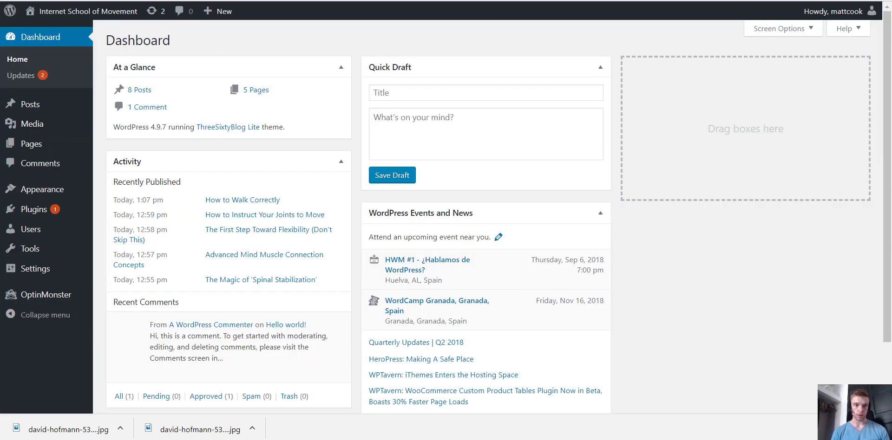
key("ctrl+Tab")
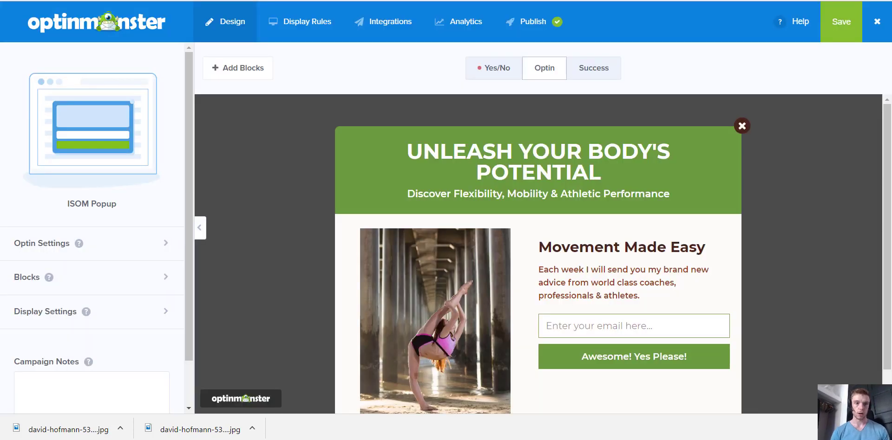
key("ctrl+shift+Tab")
key("ctrl+Tab")
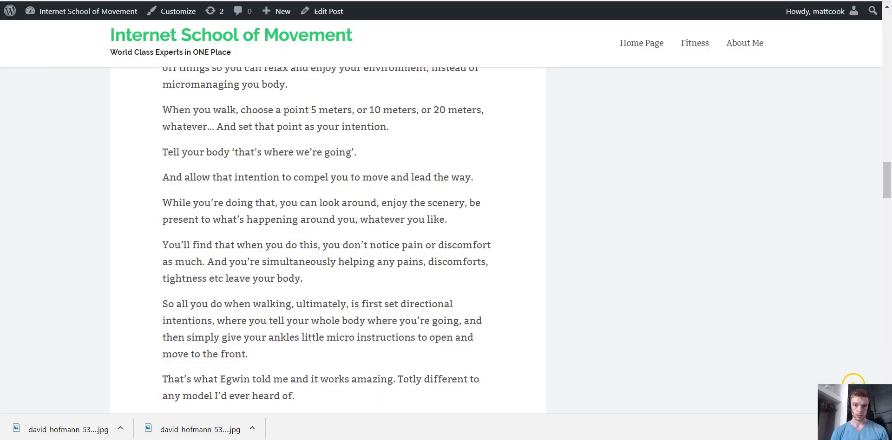
scroll(498, 224, "up", 15)
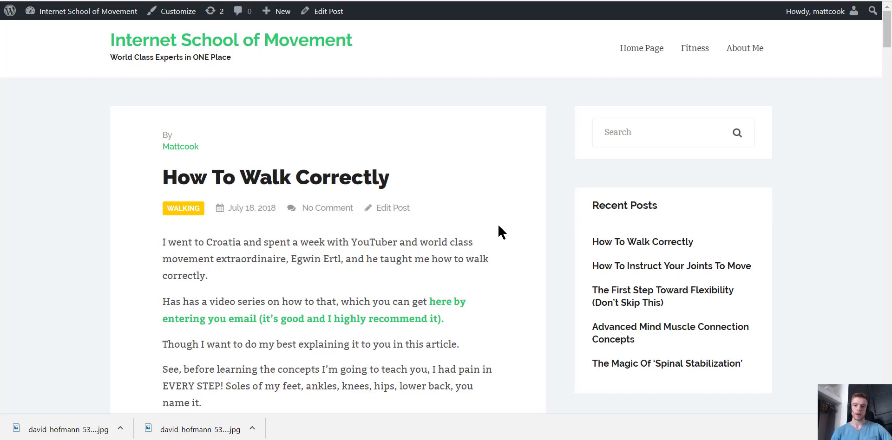
Examine the opening of the "How To Walk Correctly" article and the site's recent posts and recent comments lists
scroll(410, 245, "down", 1)
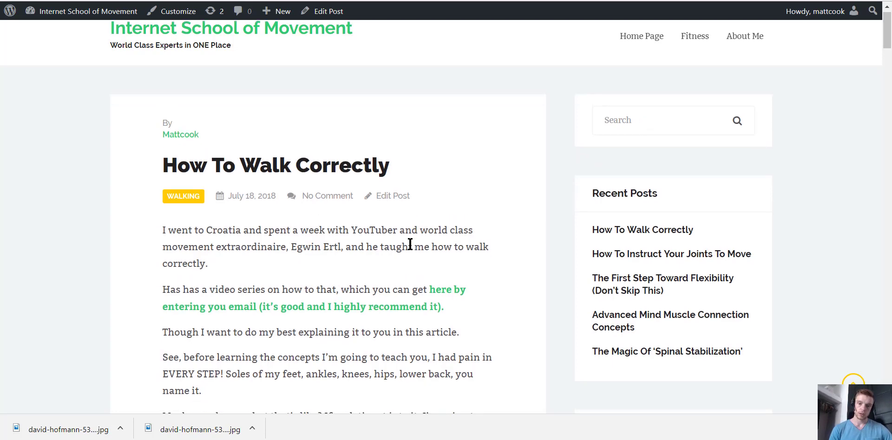
scroll(409, 244, "up", 1)
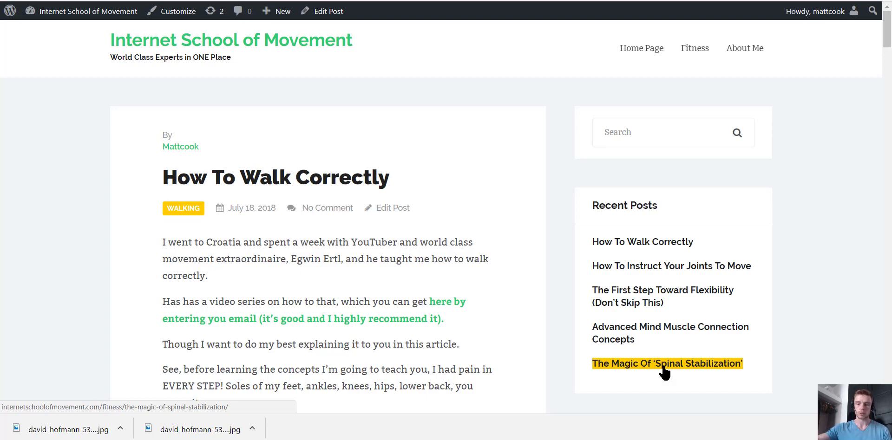
scroll(665, 372, "down", 2)
scroll(664, 373, "up", 2)
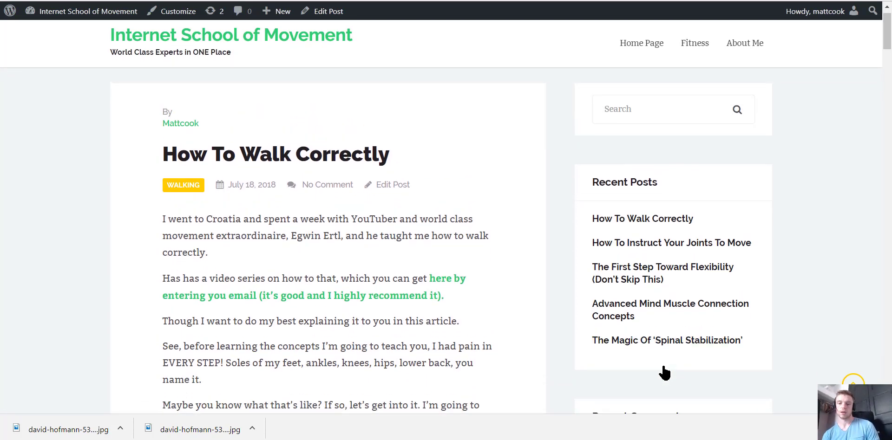
scroll(664, 372, "down", 1)
scroll(665, 373, "up", 1)
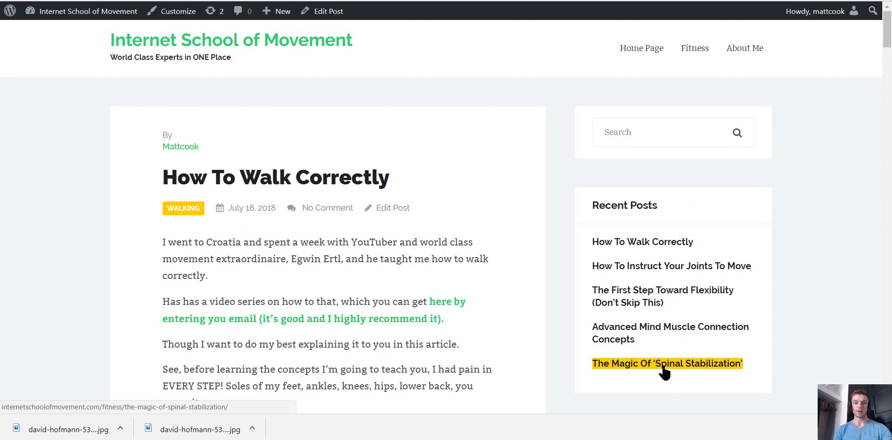
scroll(664, 372, "down", 3)
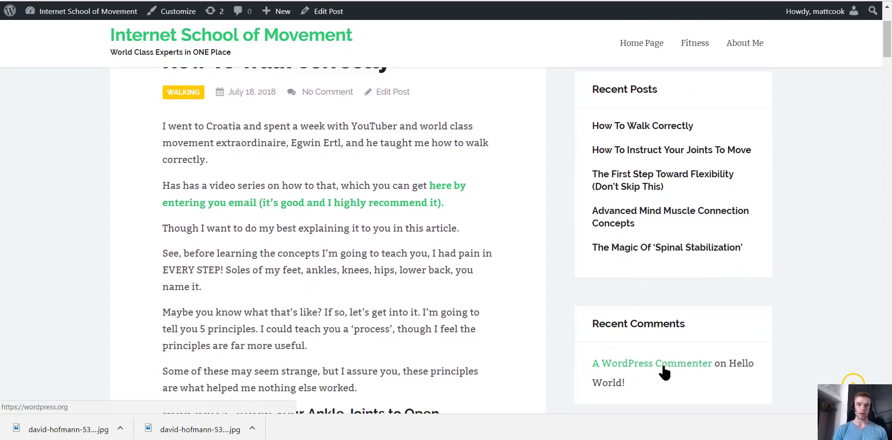
scroll(664, 373, "up", 3)
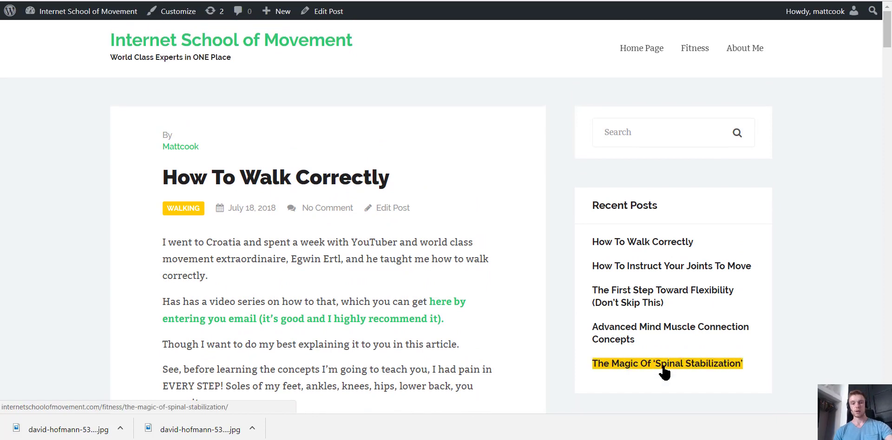
scroll(665, 372, "down", 2)
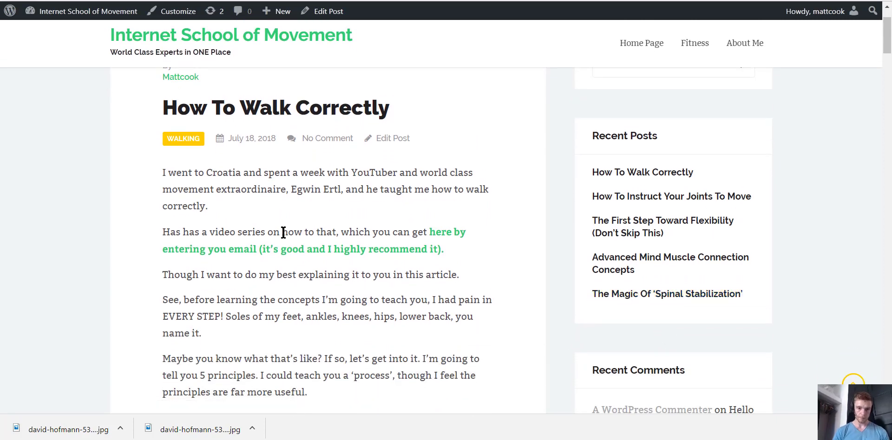
Highlight the article's sentence linking to the email opt-in for the video series and the words "do my best explaining it"
left_click_drag(249, 234, 456, 251)
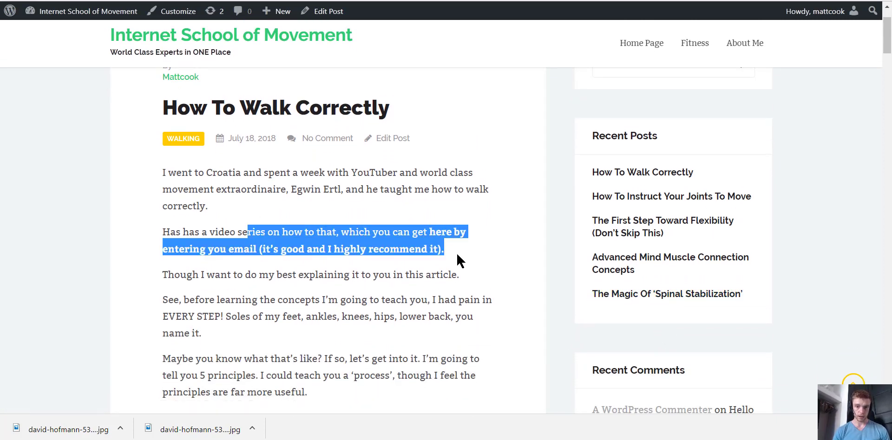
left_click(442, 275)
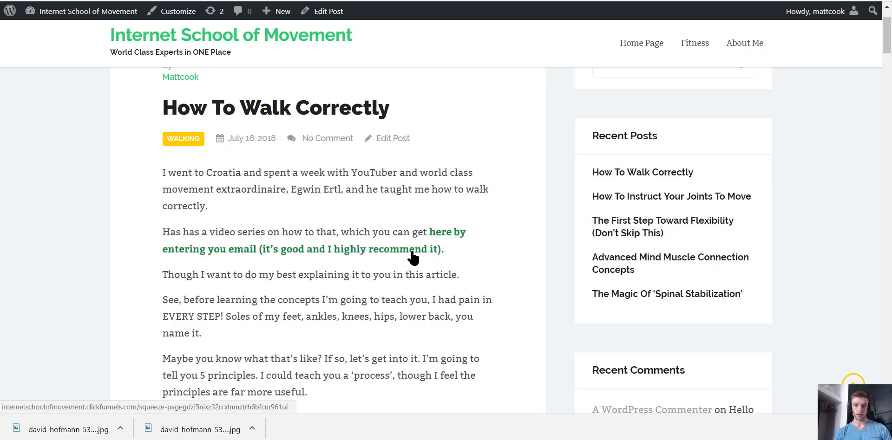
scroll(380, 254, "down", 1)
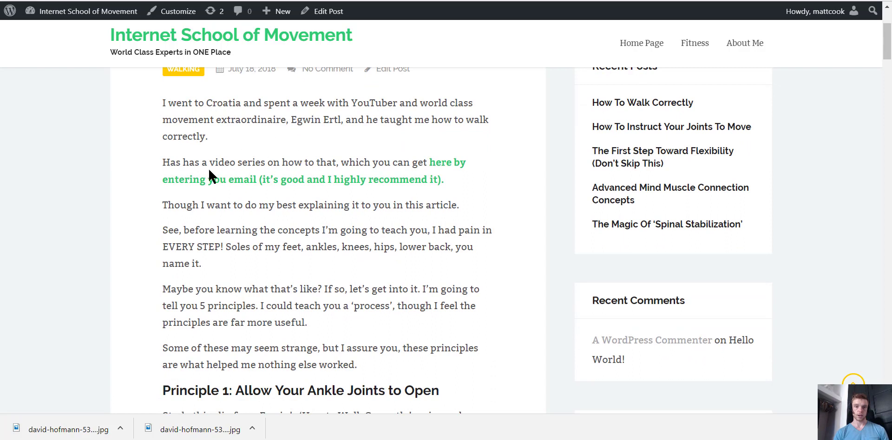
left_click_drag(208, 162, 367, 179)
left_click(298, 164)
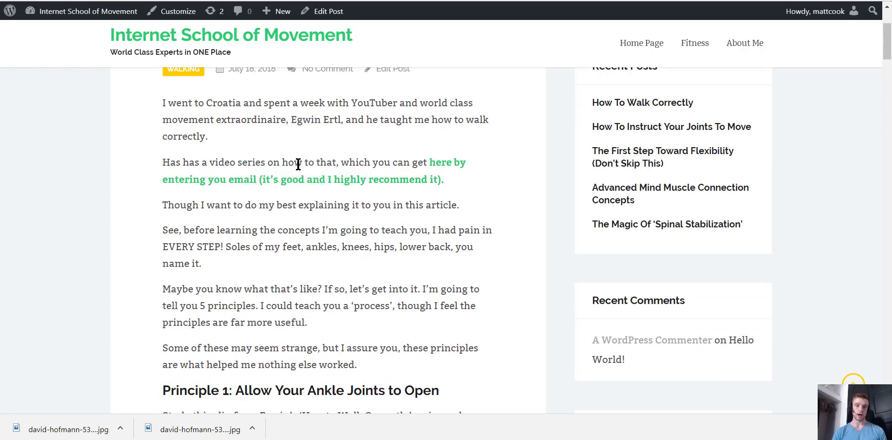
left_click_drag(242, 204, 361, 205)
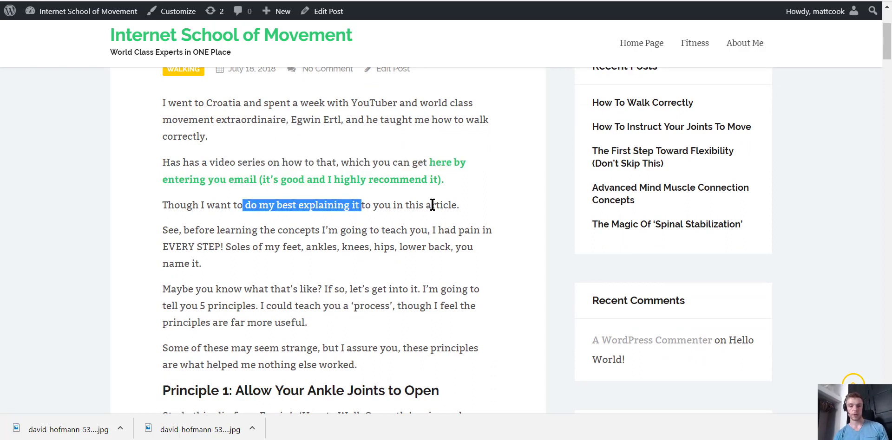
left_click(426, 210)
View the "Principle 1: Allow Your Ankle Joints to Open" section and its "Opening Ankles" clip
scroll(425, 210, "down", 5)
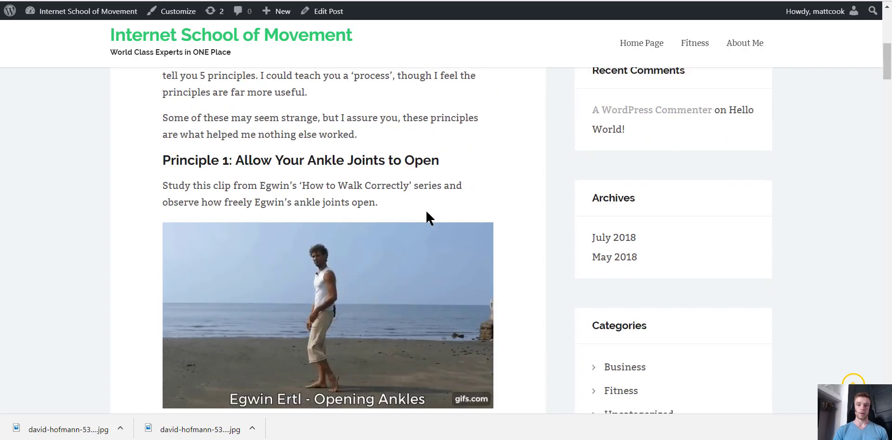
scroll(425, 210, "up", 1)
scroll(426, 210, "down", 1)
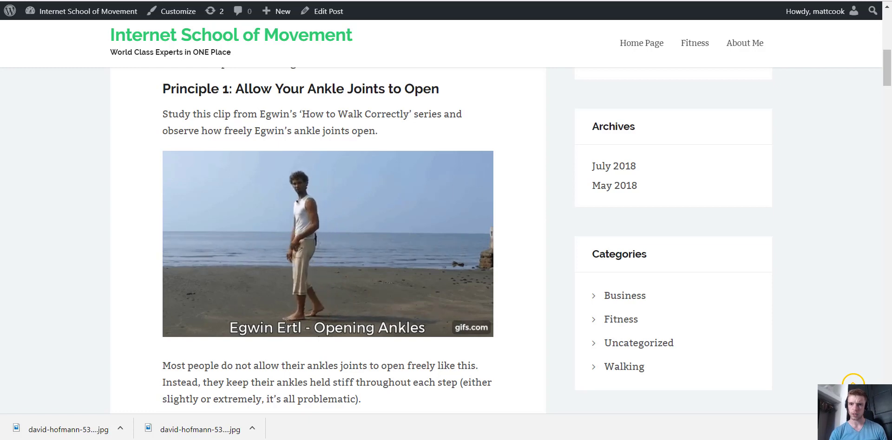
Search Google in a new browser tab for "youtube gif maker", using the corrected spelling of the query
key("ctrl+t")
type("gif")
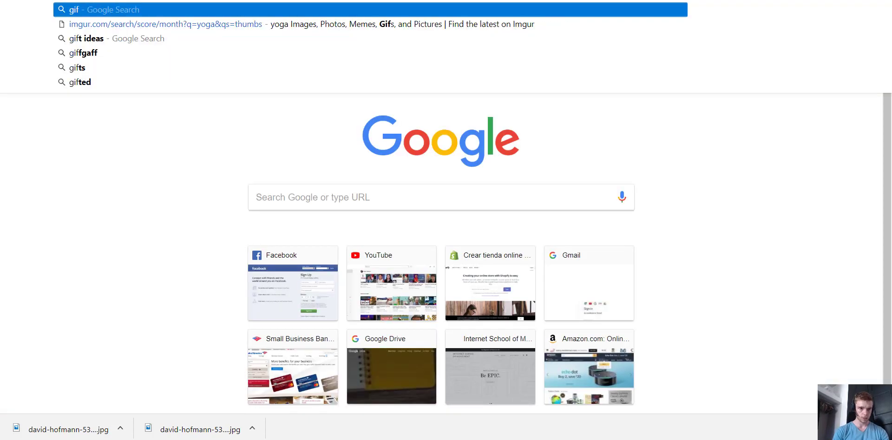
key("BackSpace")
key("BackSpace")
key("BackSpace")
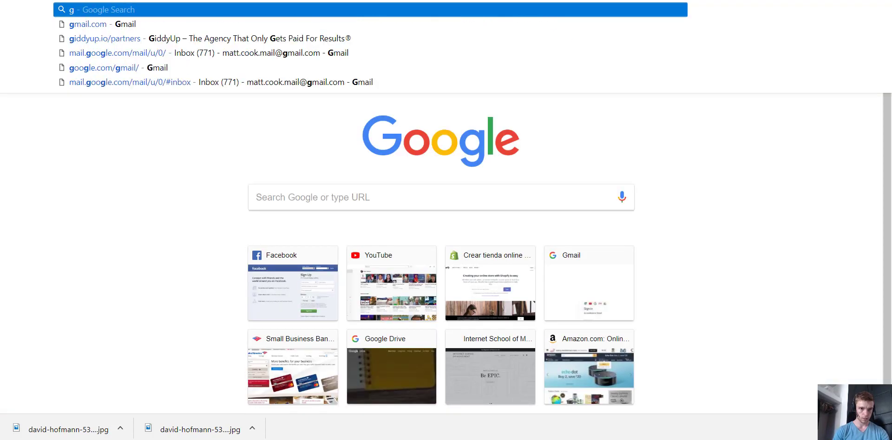
type("you")
key("BackSpace")
key("BackSpace")
key("BackSpace")
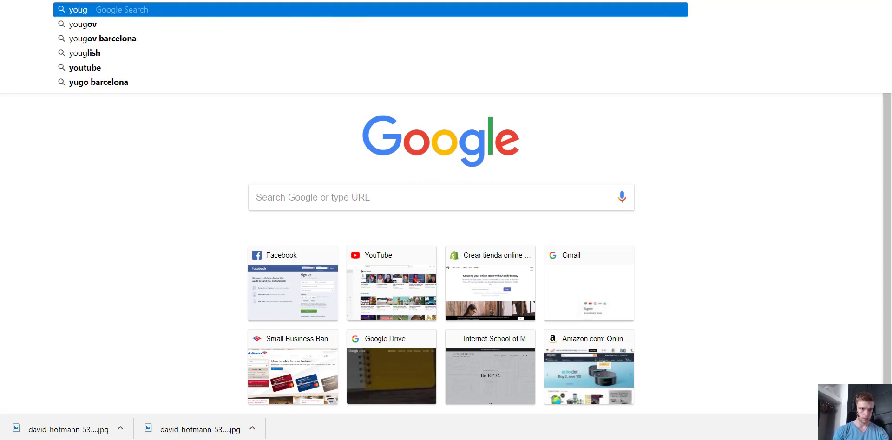
type("yout")
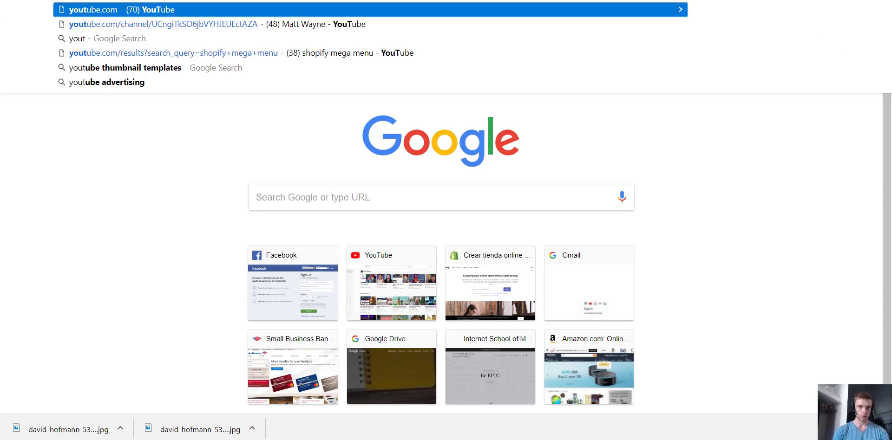
type("ube gif maker")
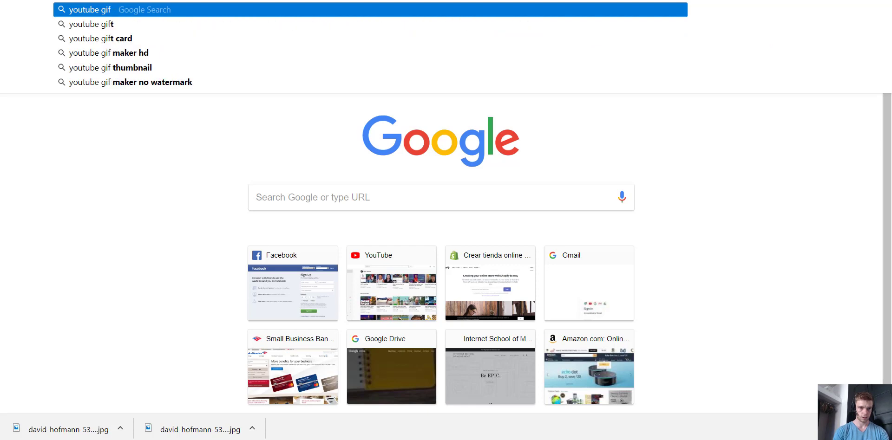
key("Return")
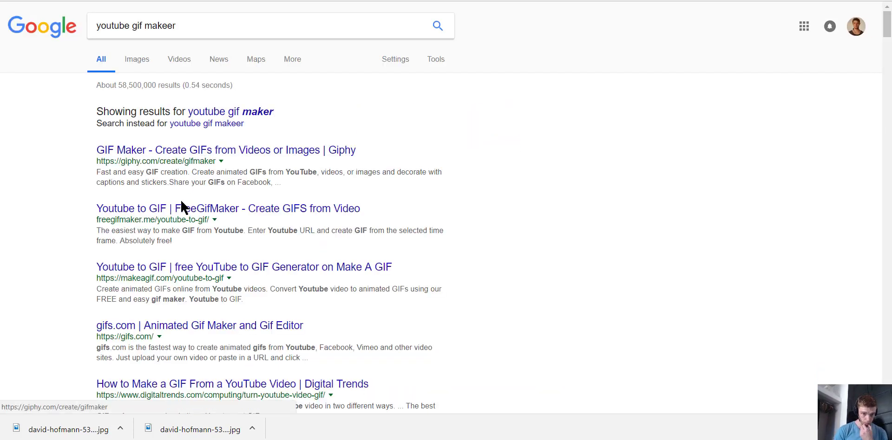
left_click(182, 208)
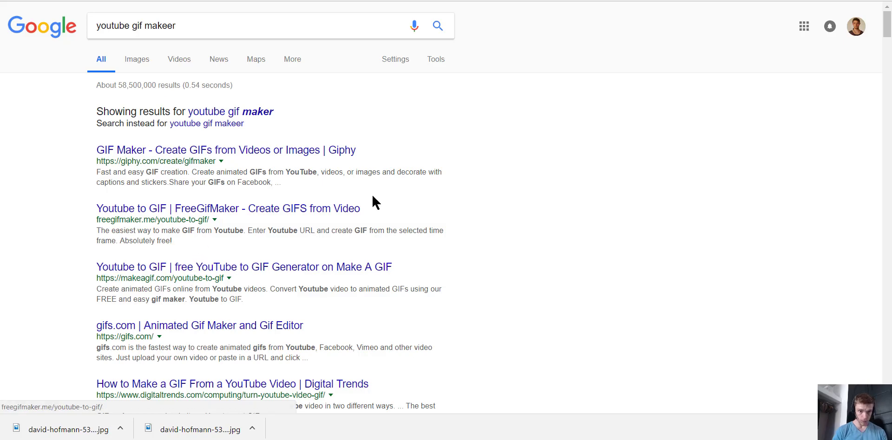
left_click(263, 115)
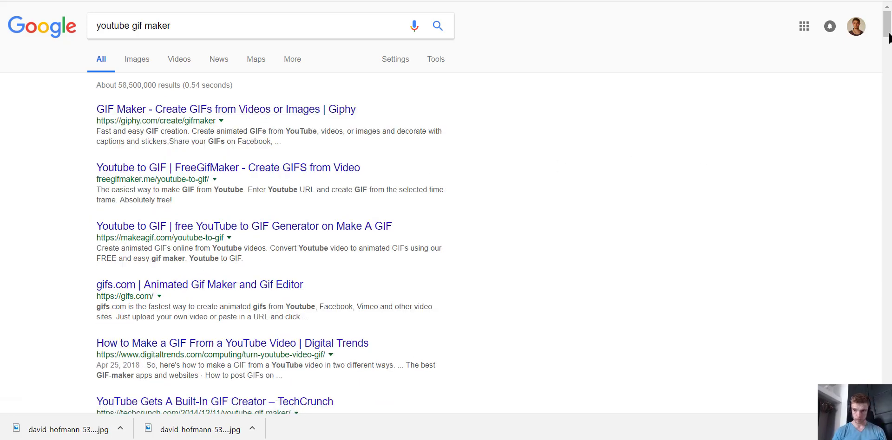
Look through the search results for tools that create GIFs from YouTube videos
mouse_move(887, 40)
left_mouse_down()
mouse_move(887, 78)
mouse_move(887, 37)
left_mouse_up()
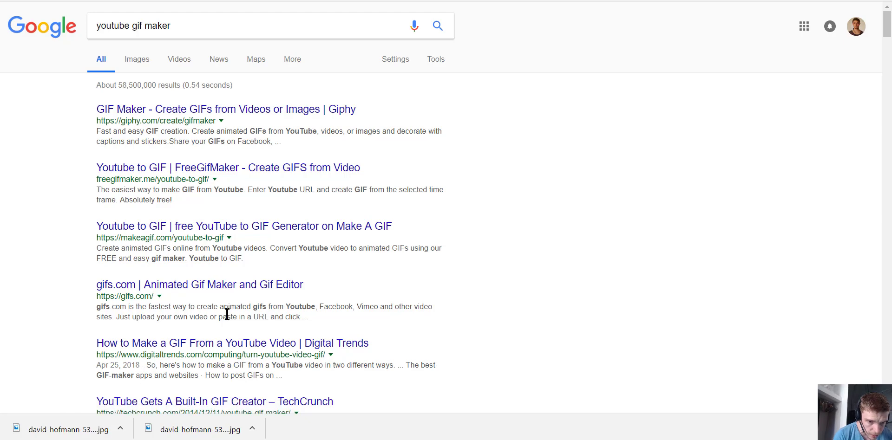
scroll(231, 316, "down", 3)
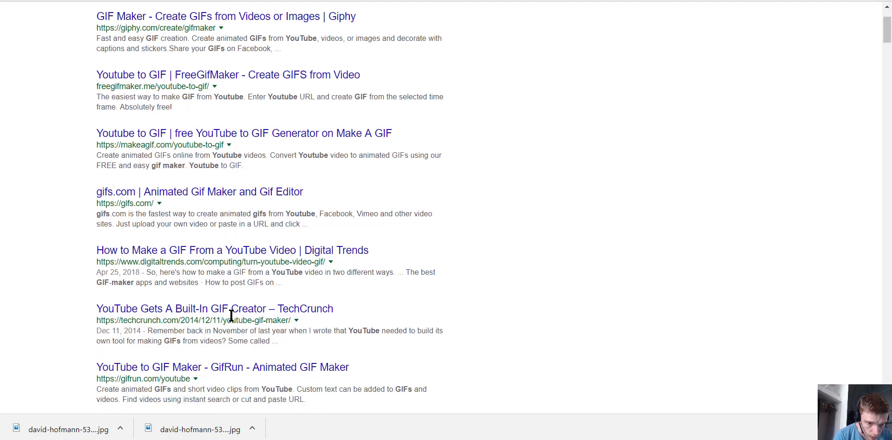
scroll(231, 316, "down", 5)
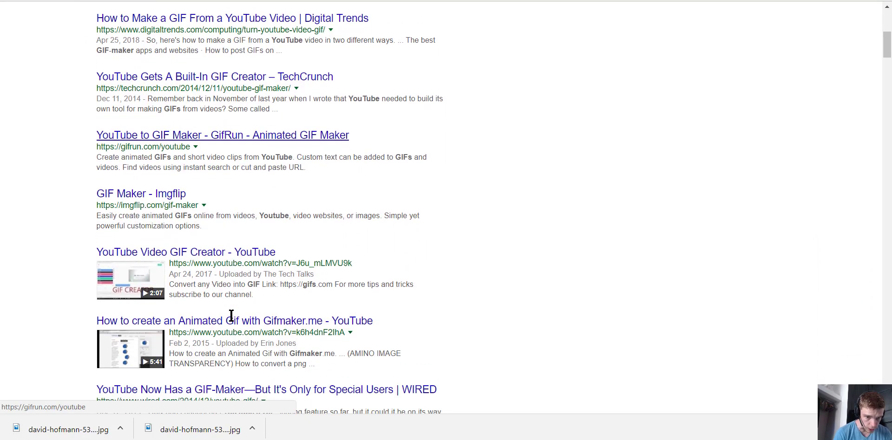
scroll(232, 316, "down", 1)
scroll(231, 315, "down", 3)
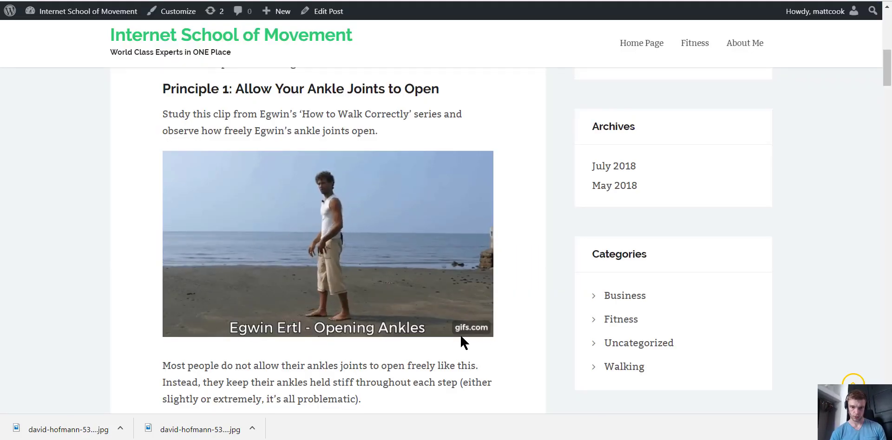
Return to the "How To Walk Correctly" article and view its sections through Principle 4 with the "Counter-Rotation" clip
scroll(377, 368, "down", 3)
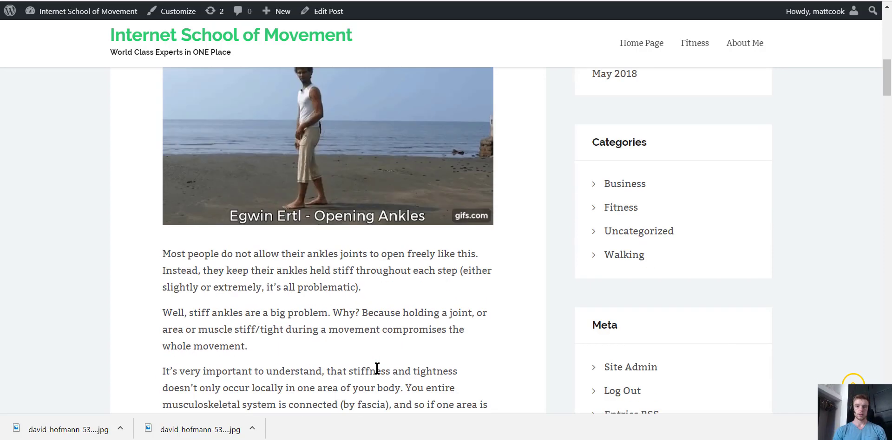
scroll(377, 369, "down", 6)
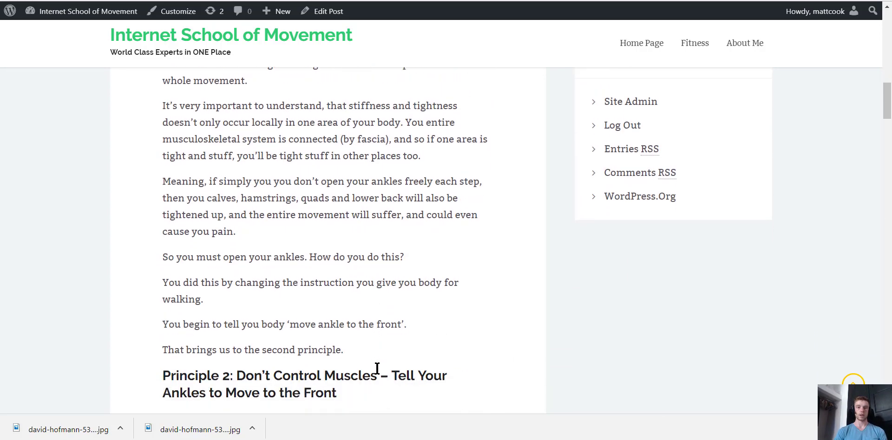
scroll(377, 369, "down", 10)
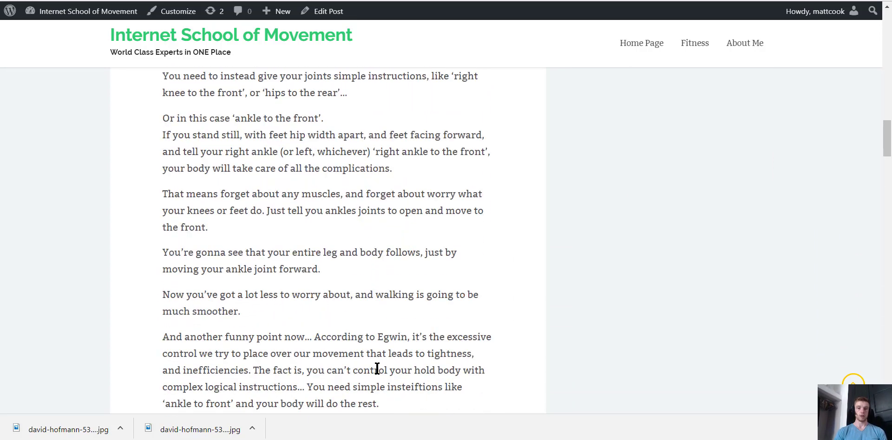
scroll(377, 369, "down", 9)
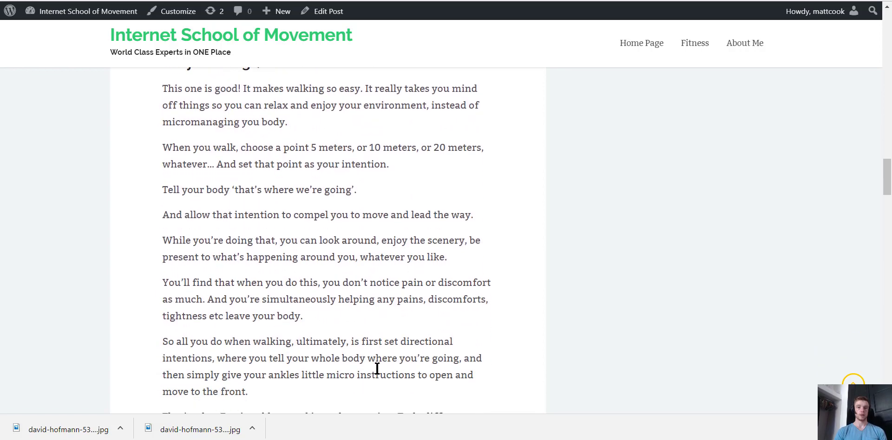
scroll(377, 368, "down", 10)
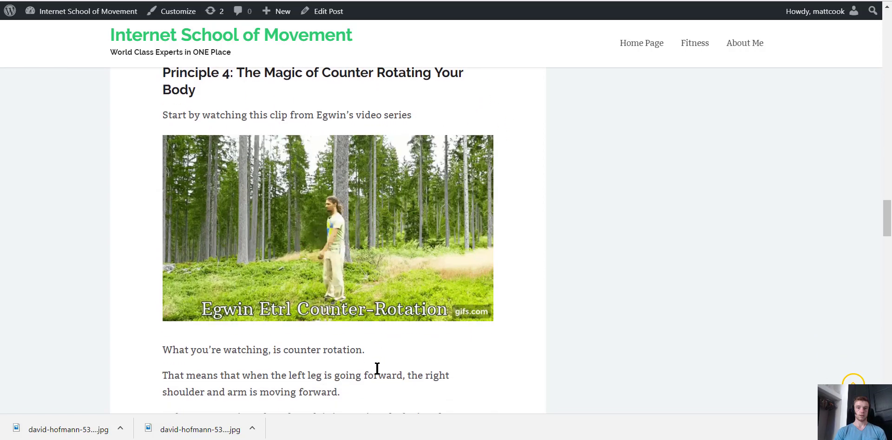
scroll(377, 369, "down", 1)
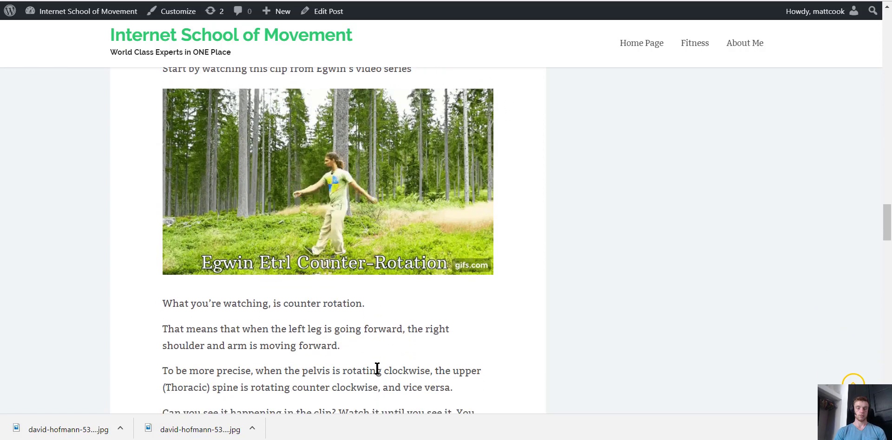
View the "Principle 5: Release Your Joints Each Step" section, its "Walking Release" clip and the explanation below it
scroll(377, 368, "down", 14)
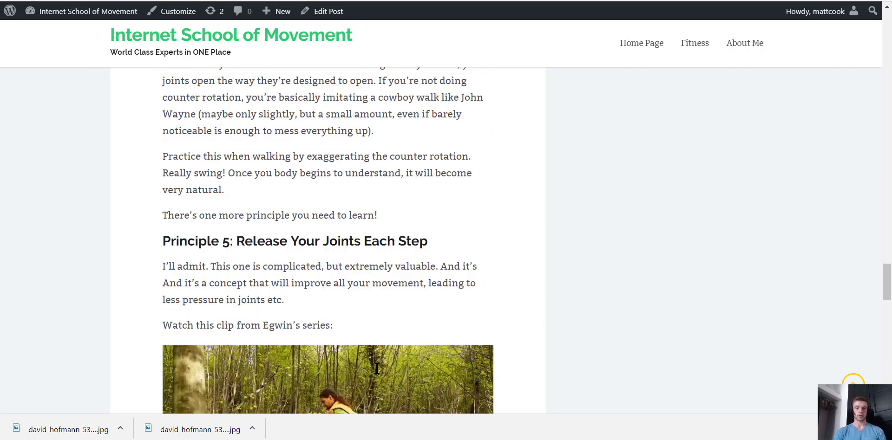
scroll(377, 369, "down", 3)
scroll(378, 368, "down", 2)
scroll(377, 369, "up", 1)
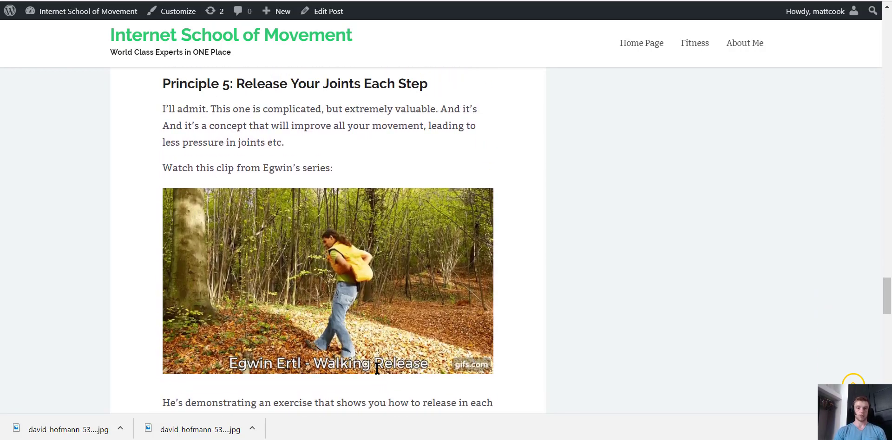
scroll(378, 368, "down", 7)
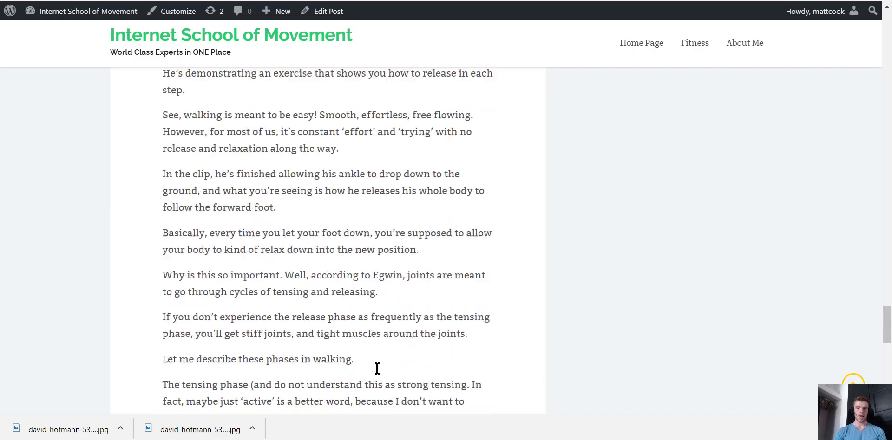
Examine the article's closing paragraphs and highlight the final recommendation linking to the newsletter's video series
scroll(377, 368, "down", 16)
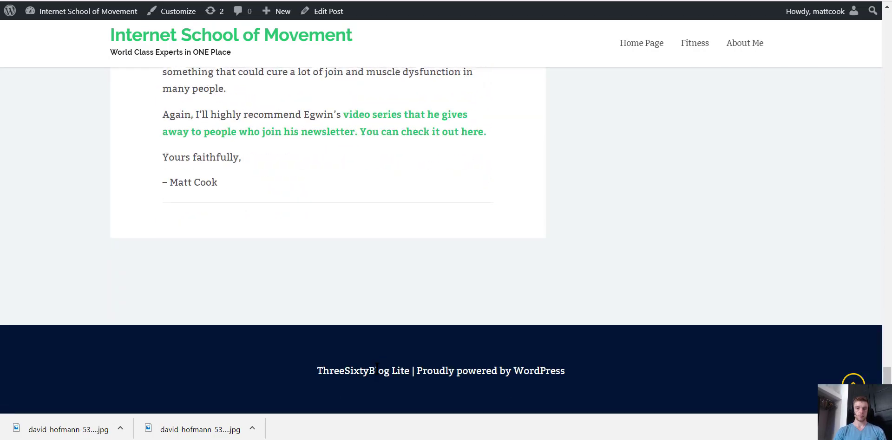
scroll(377, 371, "up", 1)
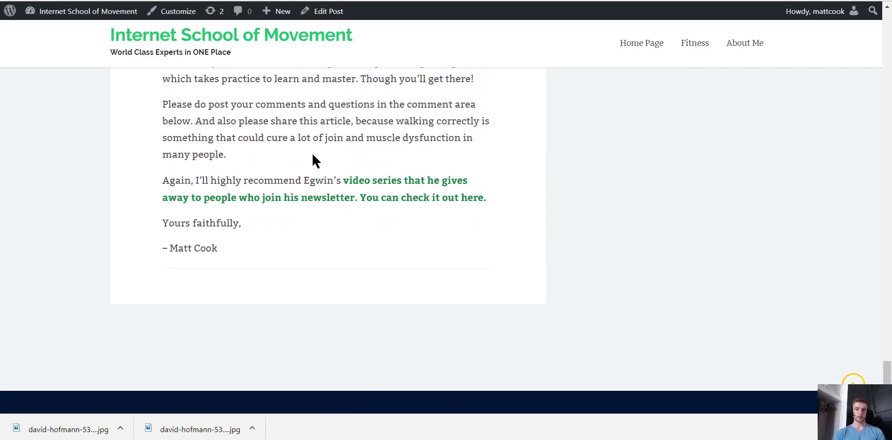
left_click_drag(313, 155, 397, 223)
left_click(403, 235)
scroll(403, 235, "up", 20)
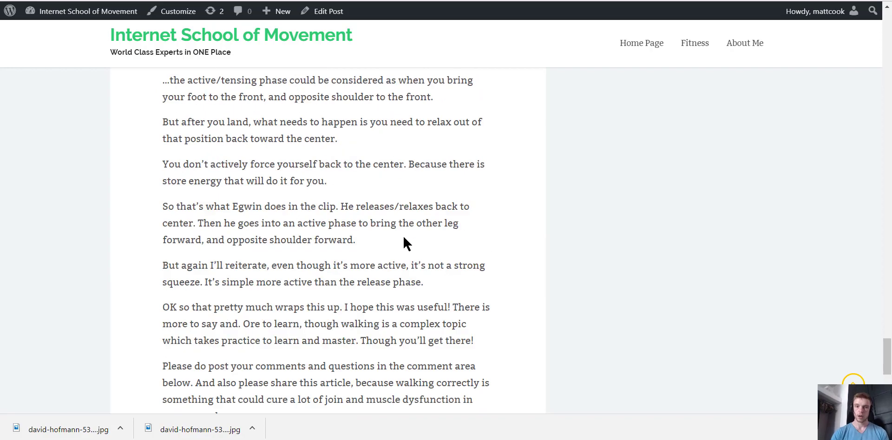
scroll(403, 235, "down", 6)
scroll(403, 235, "up", 6)
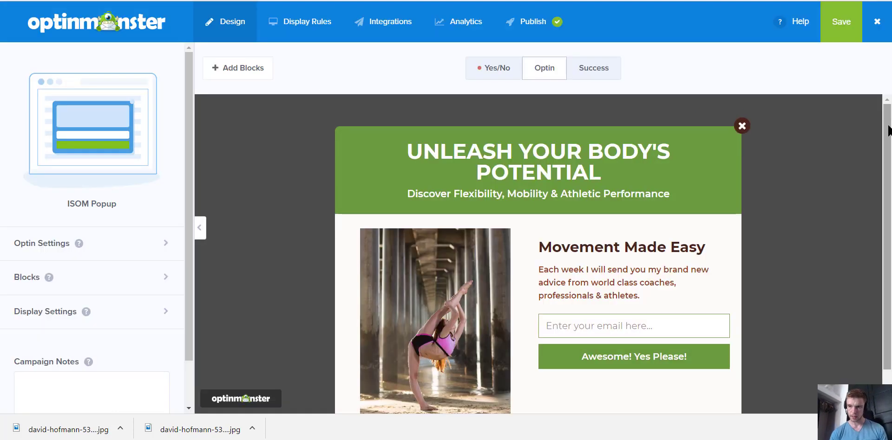
Switch to the OptinMonster "ISOM Popup" campaign and review its optin view and its success view with both experts' videos and course links
scroll(889, 153, "down", 1)
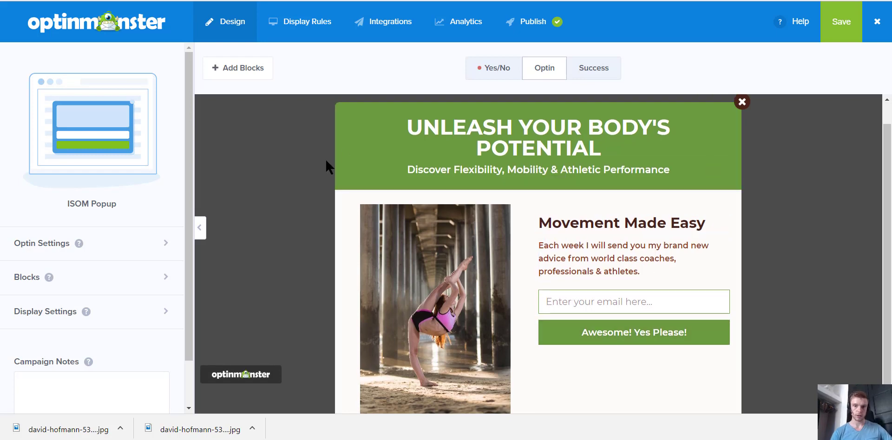
left_click(591, 71)
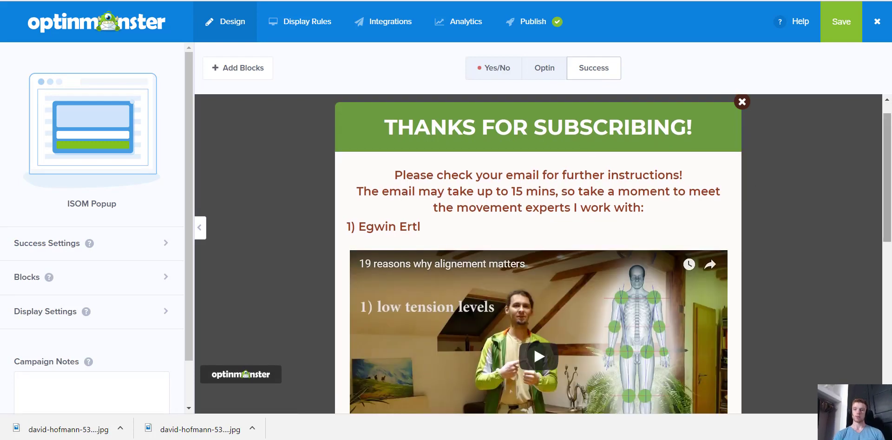
left_click_drag(886, 167, 886, 183)
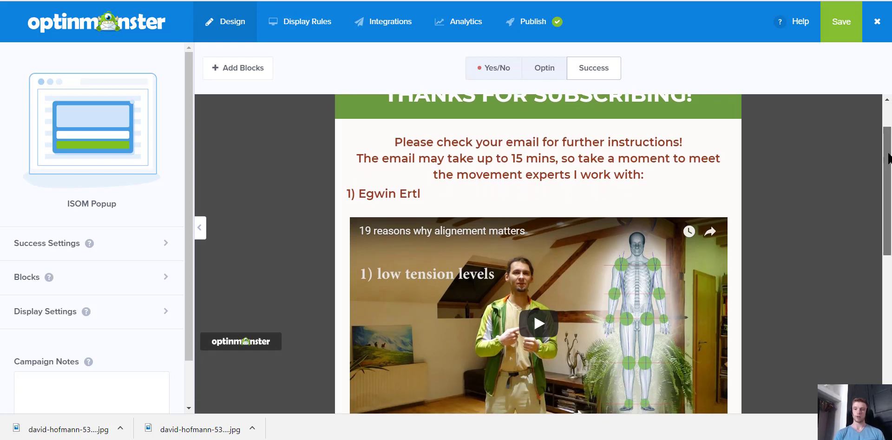
left_click_drag(888, 157, 888, 181)
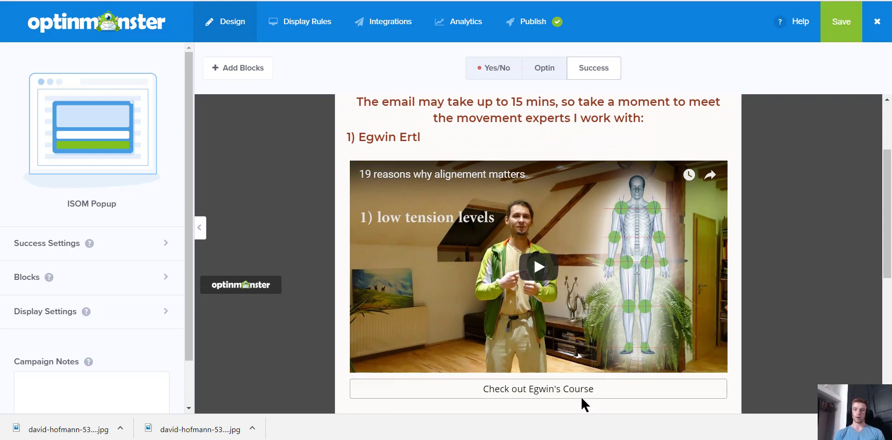
left_click_drag(888, 155, 890, 295)
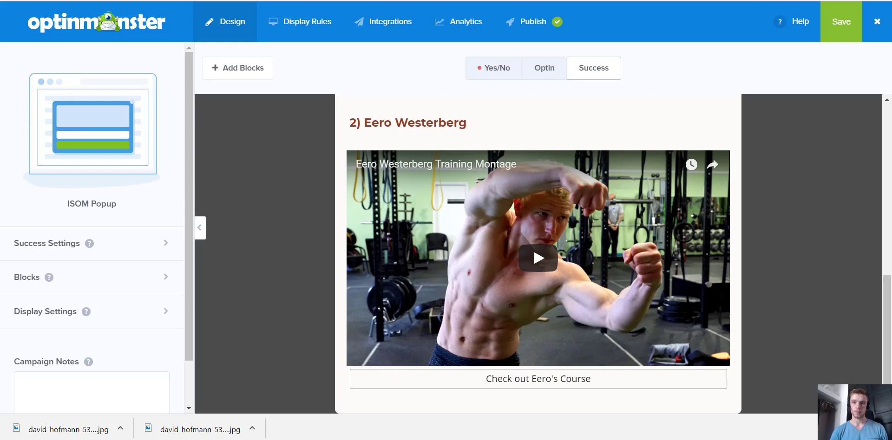
Open the Athlete 20XX website in a new browser tab and play the video above its enrollment offer
key("ctrl+t")
type("athlete")
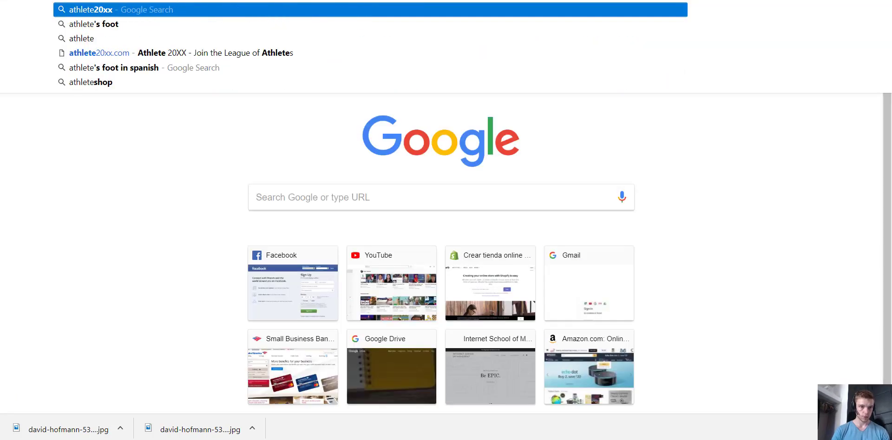
type("20xx")
key("Return")
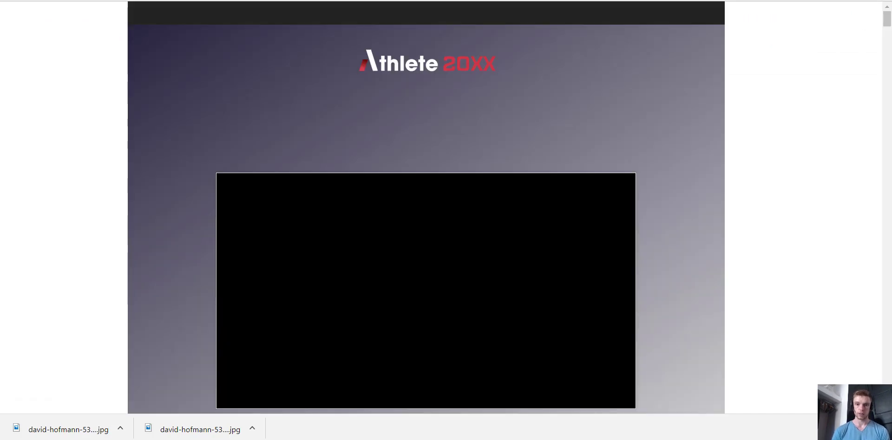
scroll(794, 159, "down", 2)
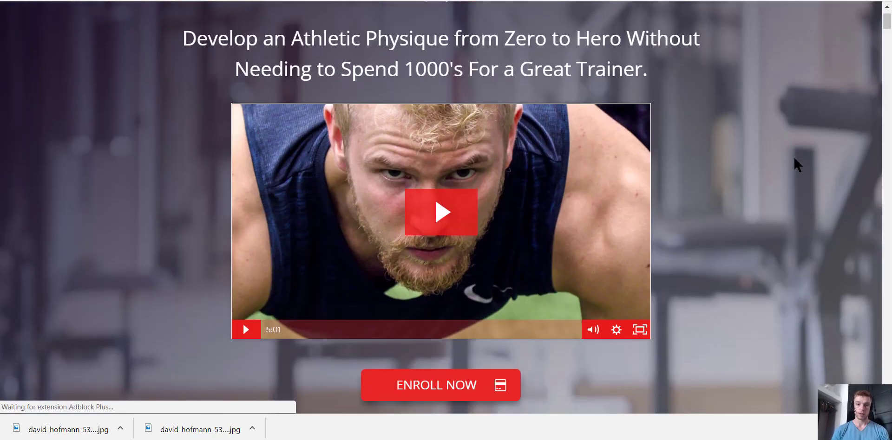
left_click(441, 207)
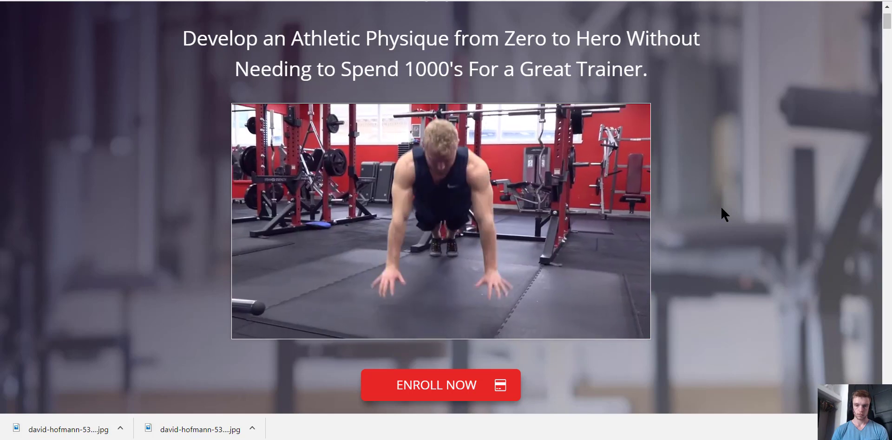
mouse_move(447, 197)
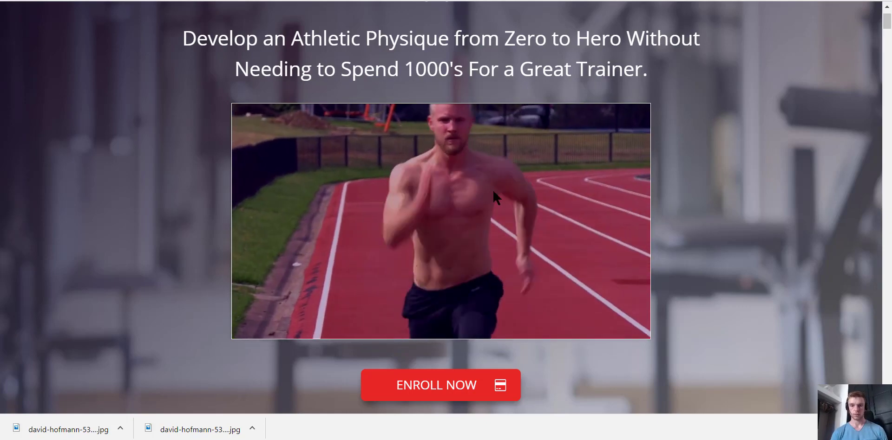
Switch to the Alternative Daily article "The Last Straw: 5 Reasons You Should Ditch Plastic Straws" and skim it from the header through its conclusion
left_click(396, 330)
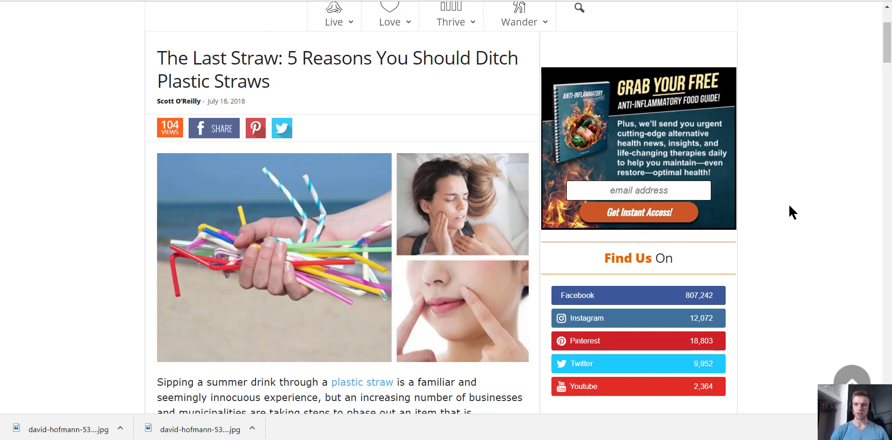
scroll(789, 206, "up", 3)
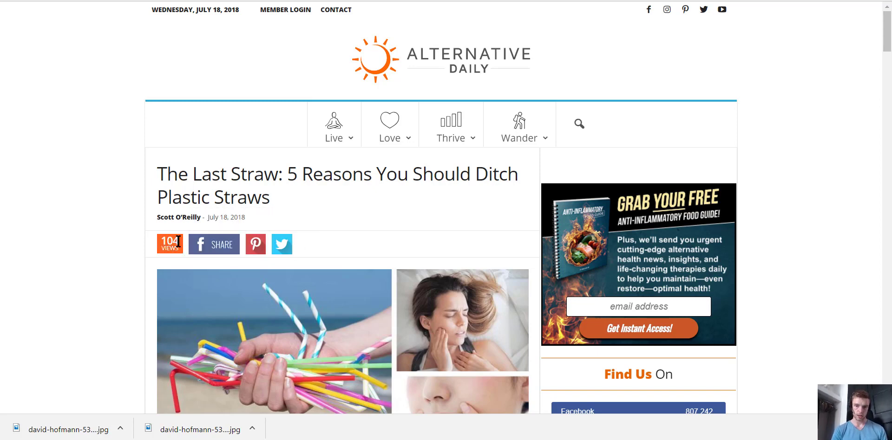
scroll(600, 261, "down", 4)
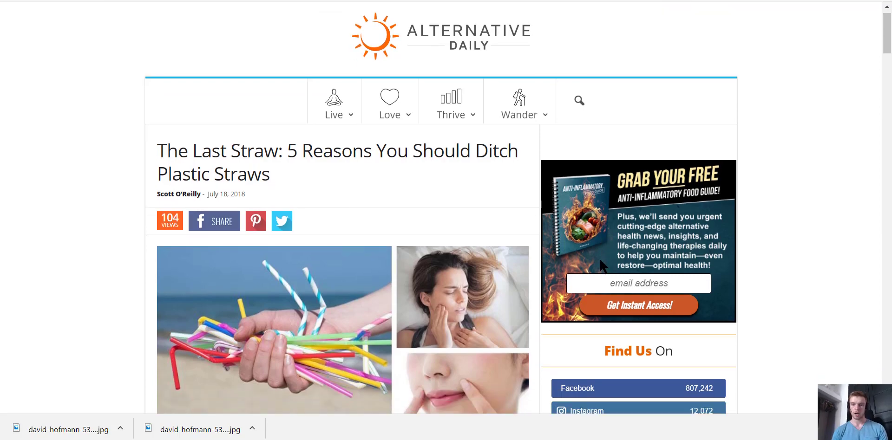
scroll(599, 264, "down", 2)
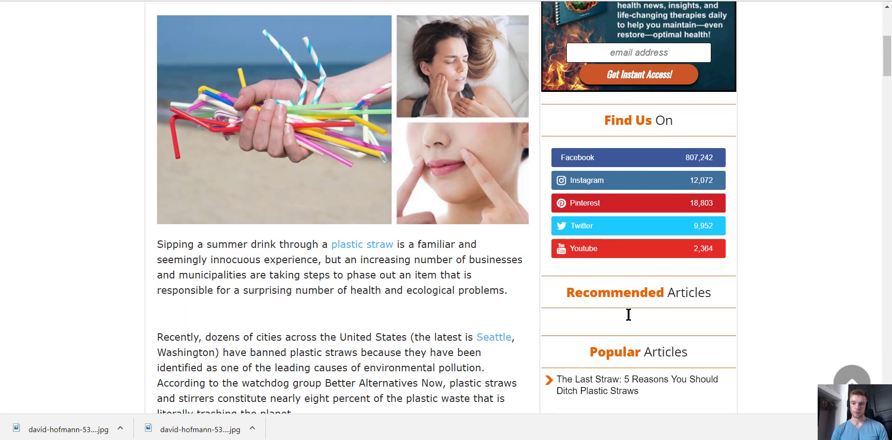
scroll(628, 315, "down", 15)
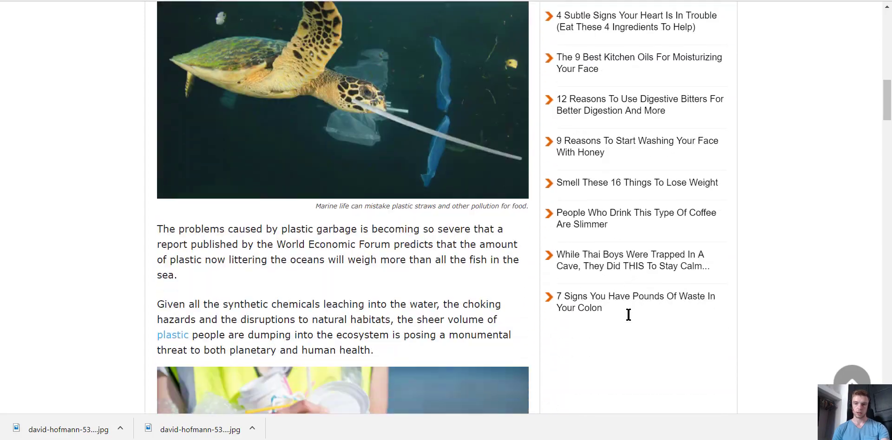
scroll(628, 314, "down", 20)
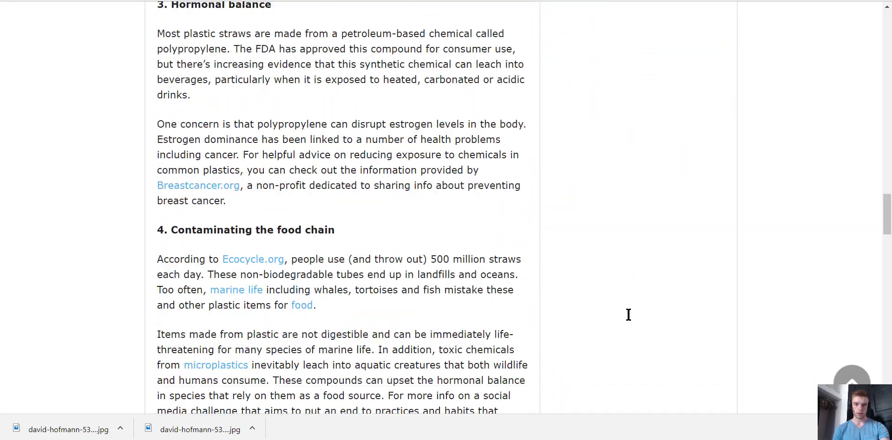
scroll(628, 315, "down", 15)
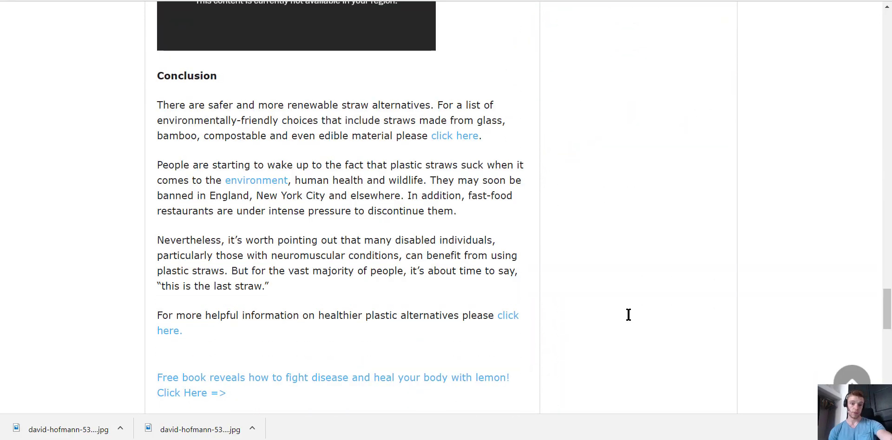
Examine the free lemon book link, the Anti-Inflammatory Food Guide sign-up form and the footer below the article, and return to its beginning
scroll(628, 315, "down", 5)
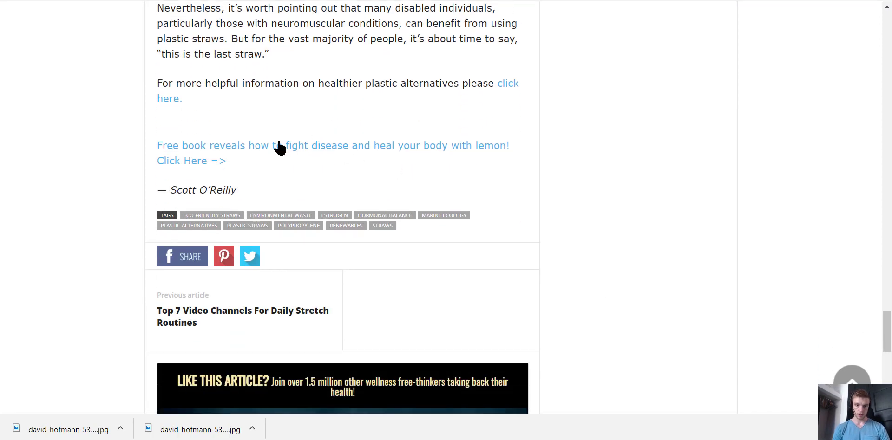
scroll(343, 241, "down", 4)
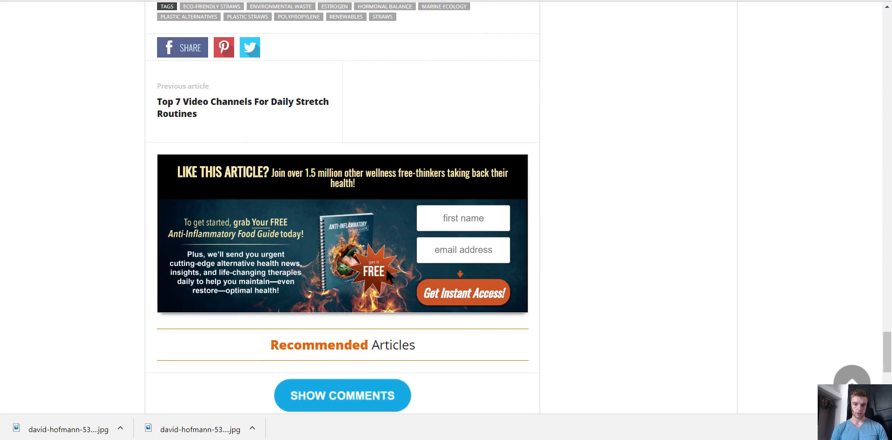
scroll(313, 153, "down", 5)
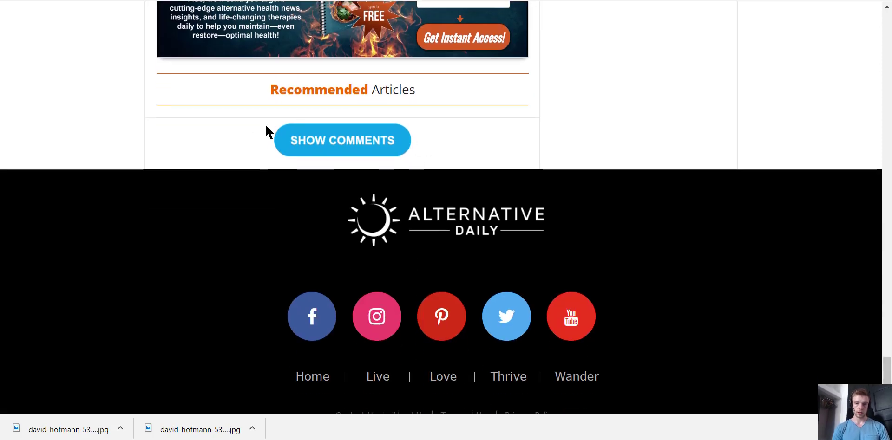
scroll(441, 204, "down", 2)
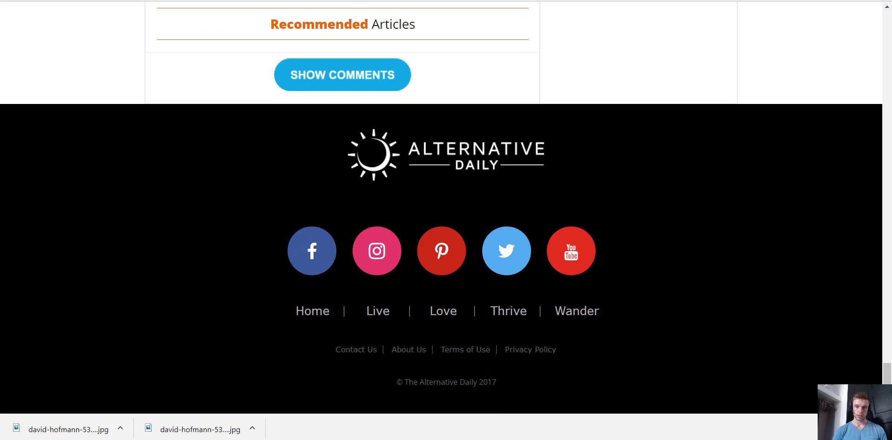
key("Home")
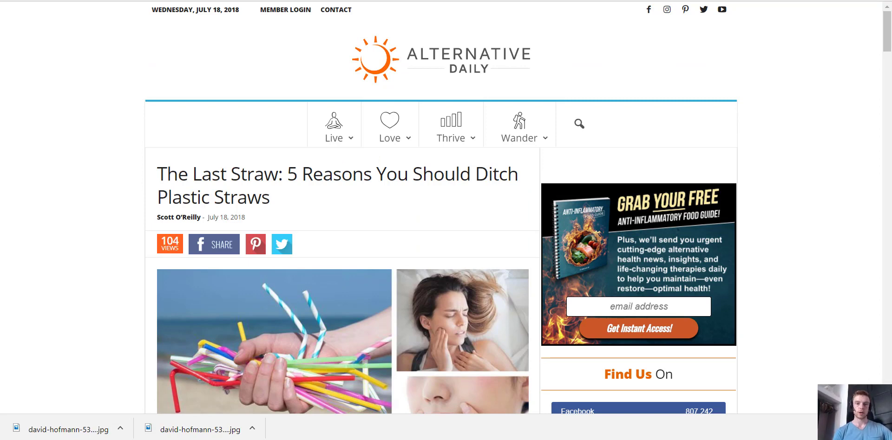
Return to the "How To Walk Correctly" article and skim its principle sections through the counter rotation explanation and back to the title
key("ctrl+Tab")
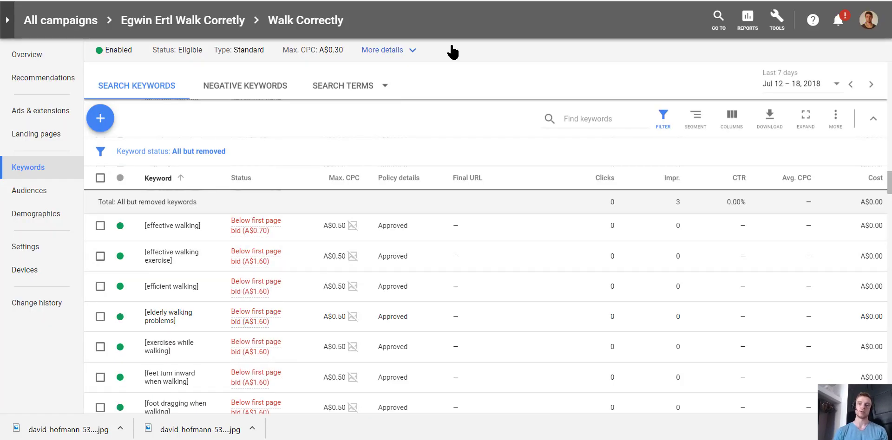
key("ctrl+Tab")
key("ctrl+Tab")
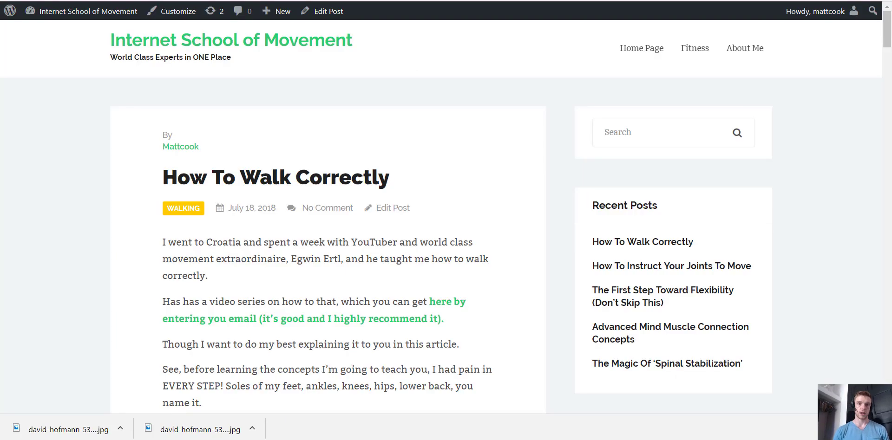
key("ctrl+shift+Tab")
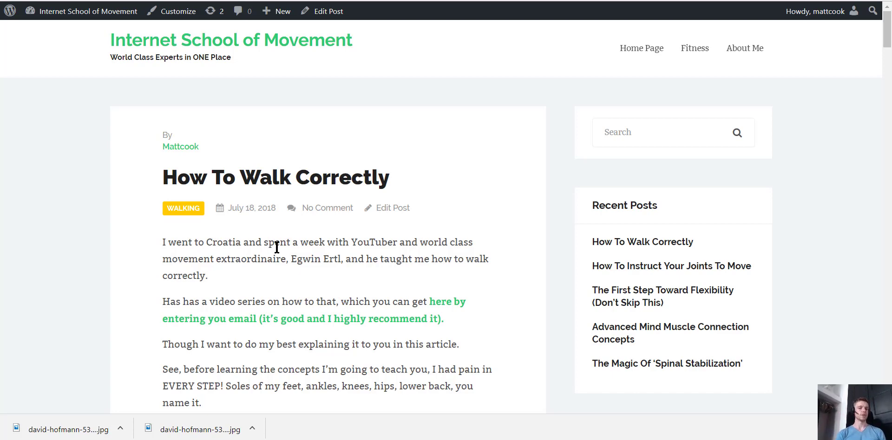
scroll(277, 247, "down", 20)
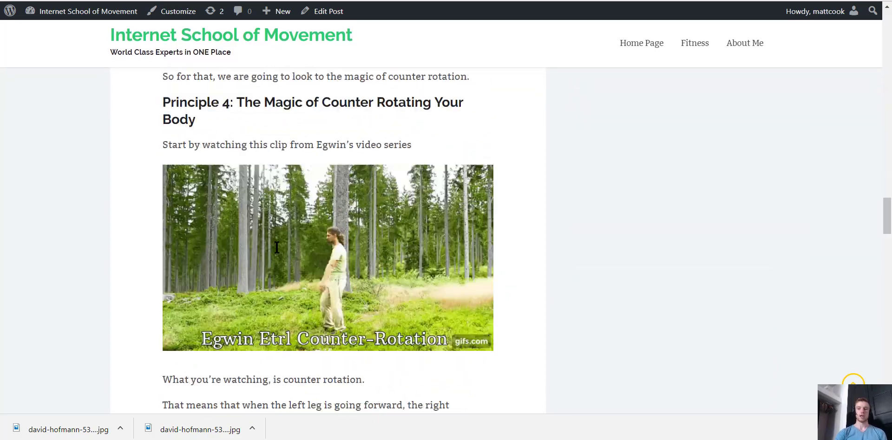
scroll(277, 247, "down", 10)
scroll(277, 248, "up", 20)
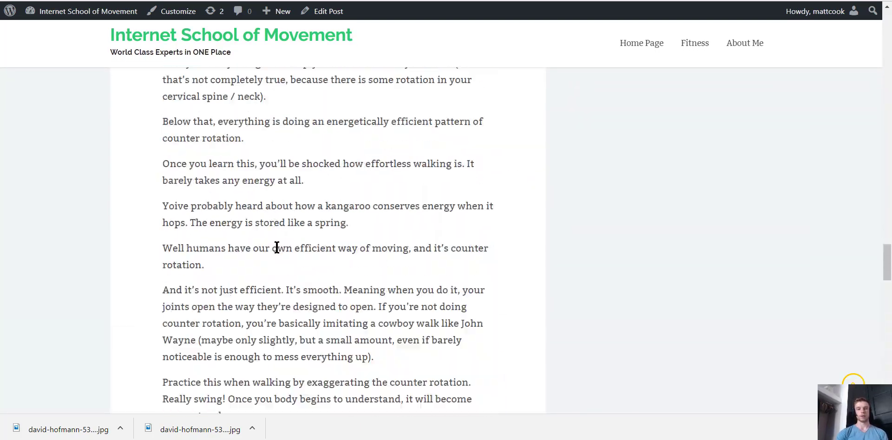
scroll(277, 247, "up", 10)
scroll(277, 247, "up", 20)
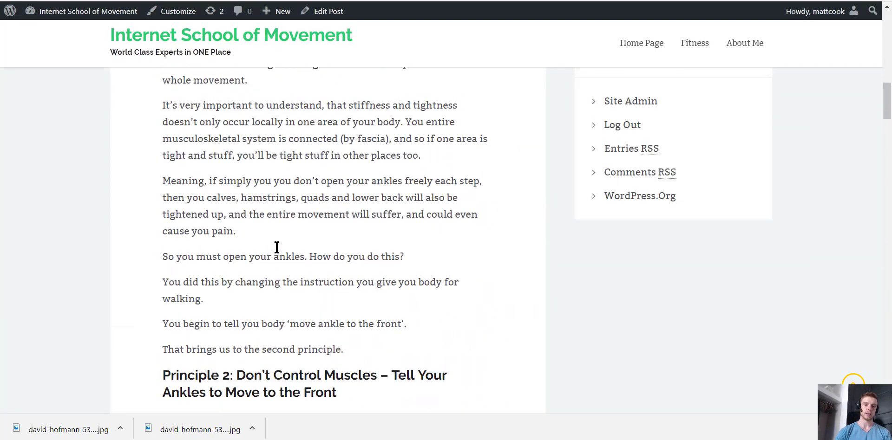
scroll(277, 247, "up", 3)
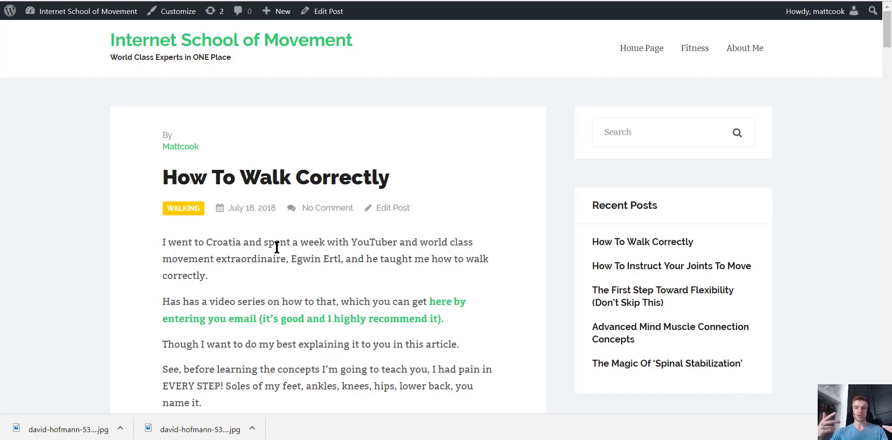
scroll(276, 248, "down", 1)
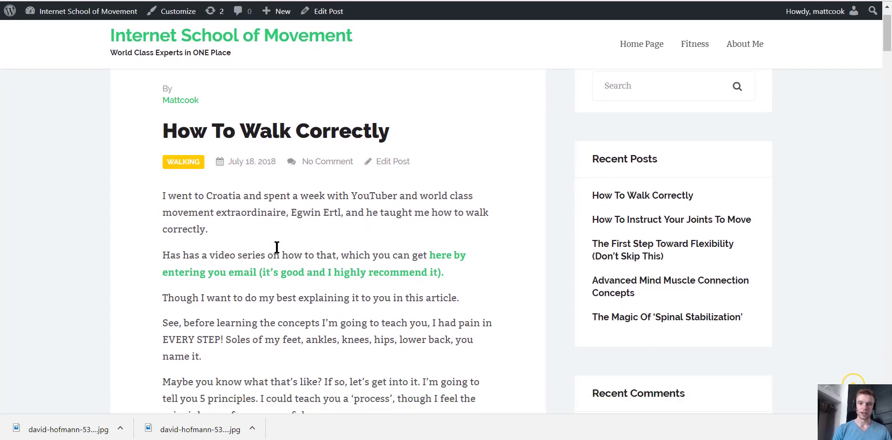
scroll(277, 247, "up", 1)
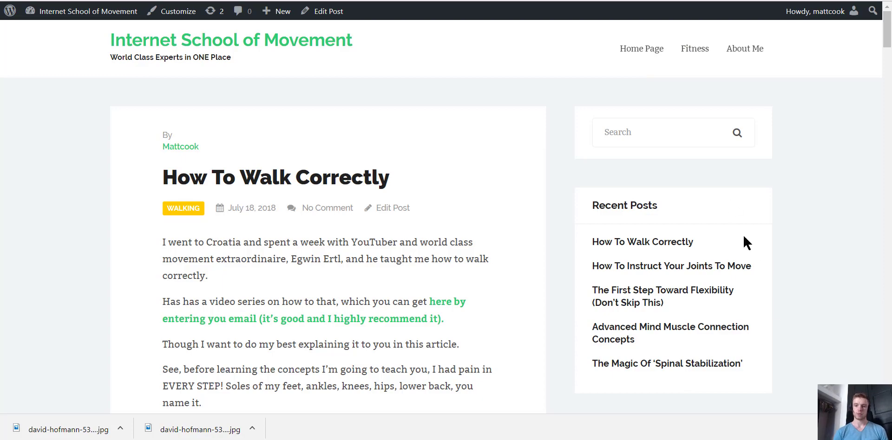
scroll(334, 289, "down", 10)
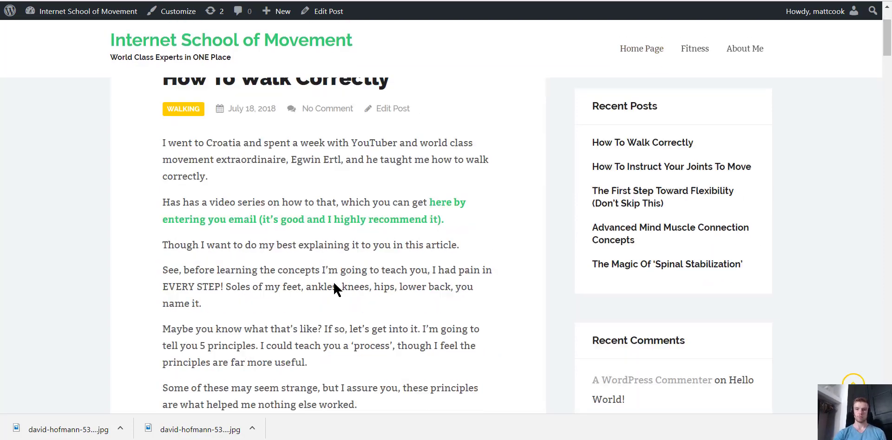
scroll(333, 280, "up", 10)
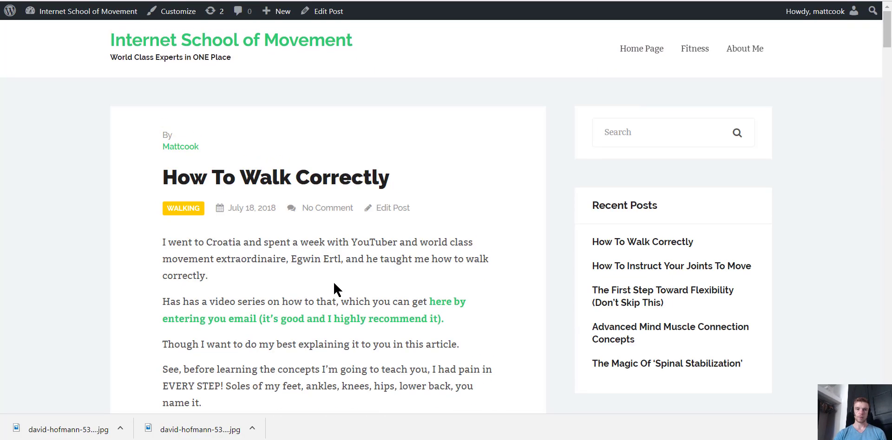
key("ctrl+Tab")
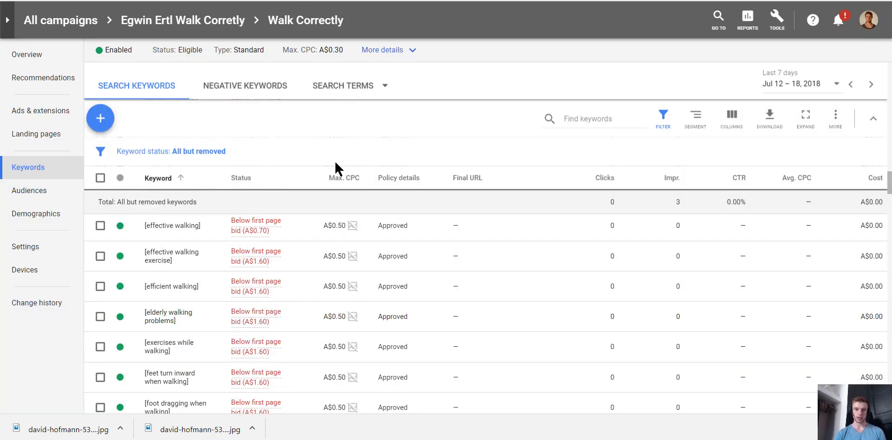
left_click(220, 1)
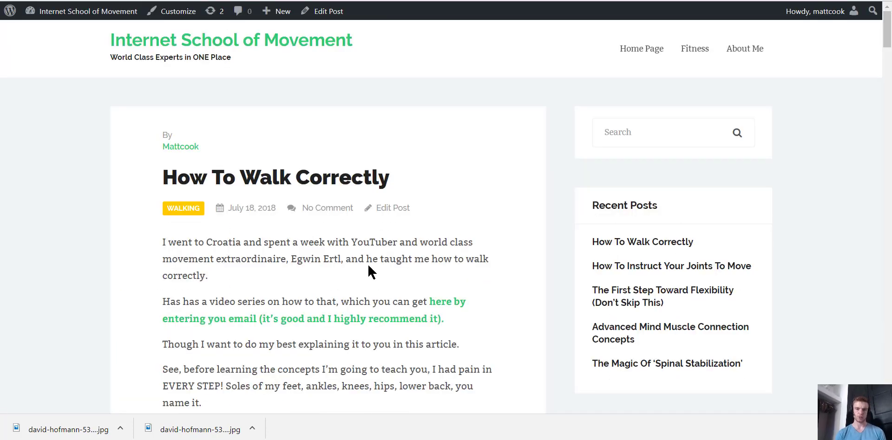
scroll(369, 269, "down", 1)
scroll(369, 269, "up", 1)
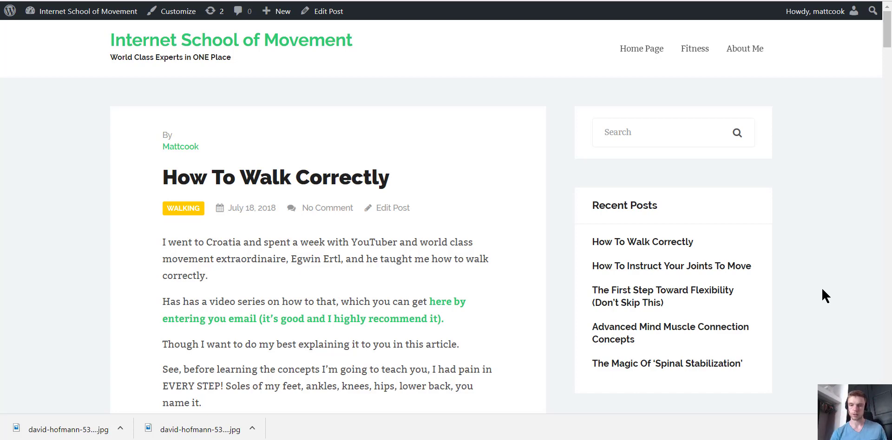
scroll(821, 287, "down", 1)
scroll(821, 287, "up", 1)
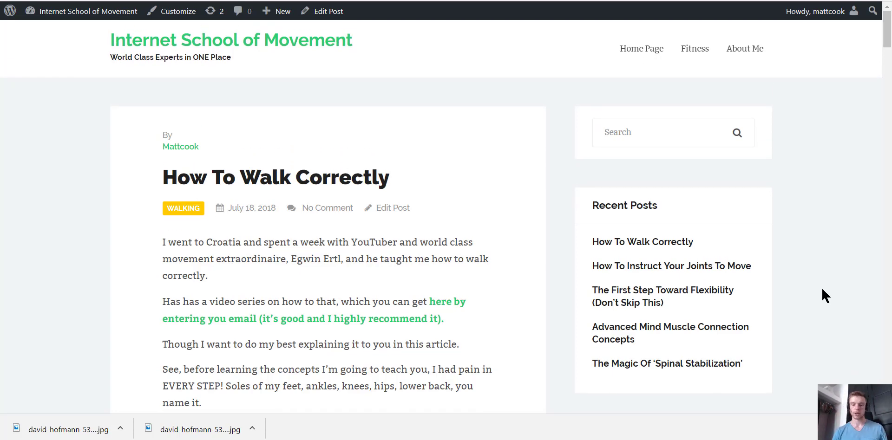
scroll(821, 287, "down", 2)
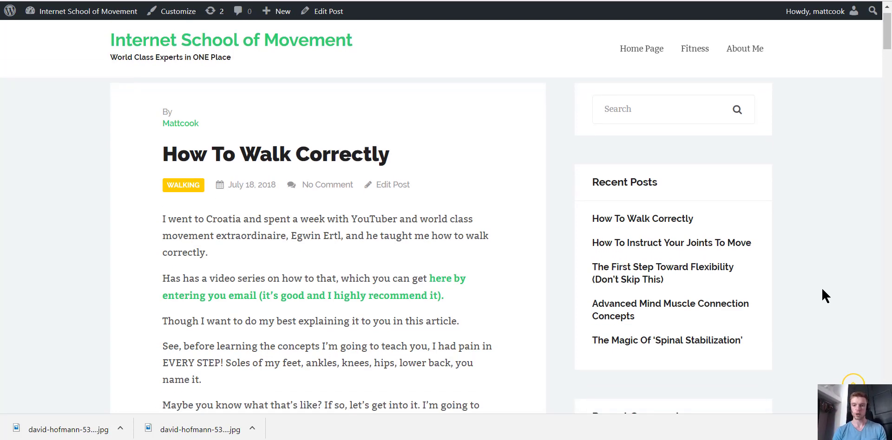
scroll(821, 287, "up", 2)
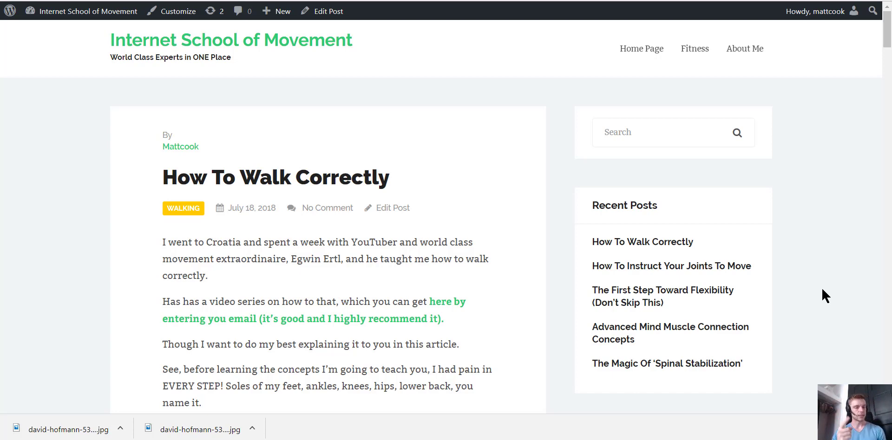
left_click(474, 439)
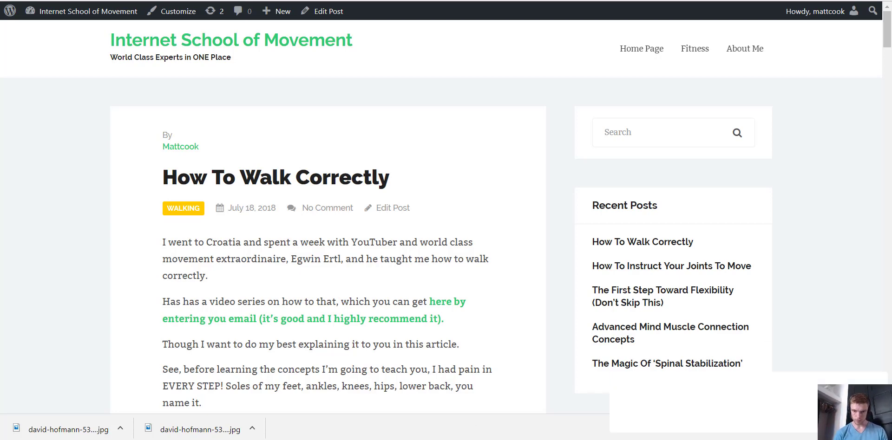